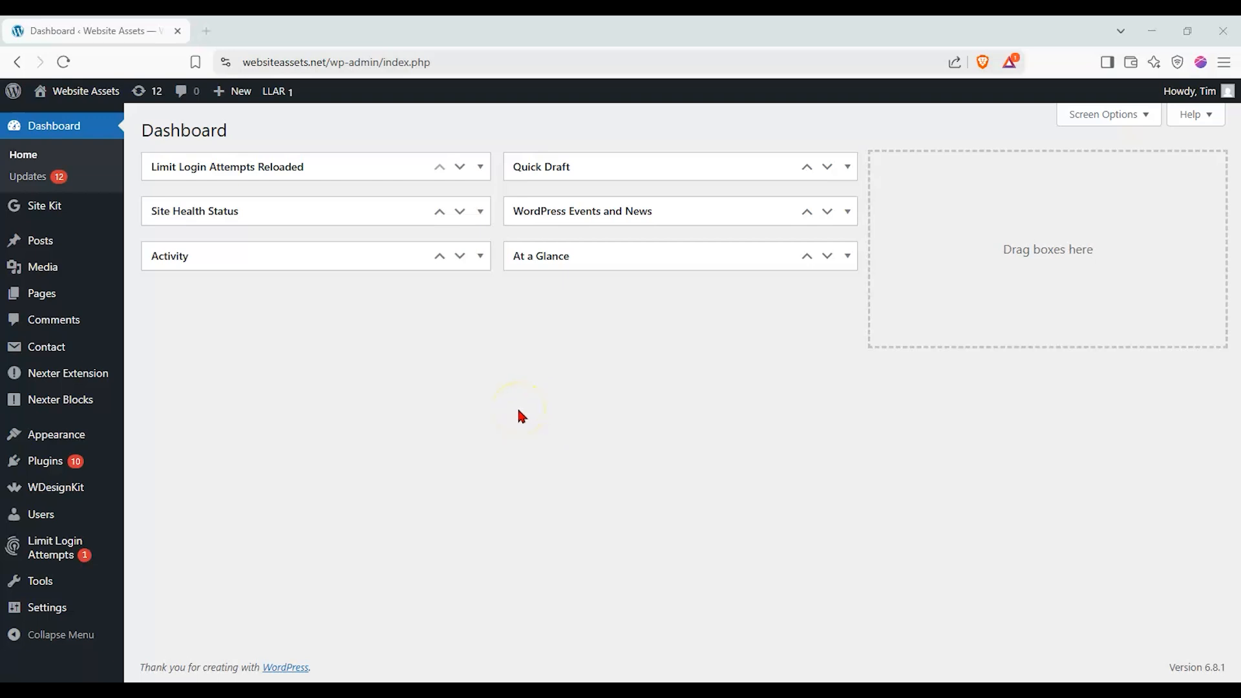
- Create a new page and show the block settings in the settings sidebar
mouse_move(97, 297)
click(145, 320)
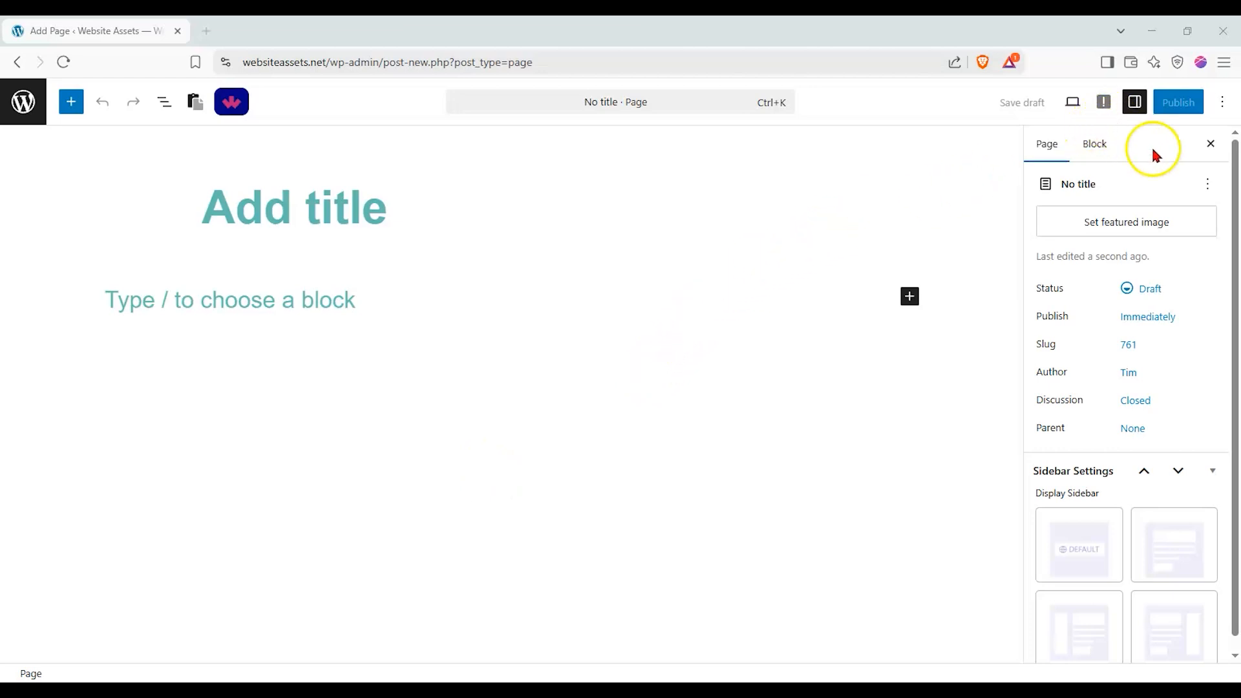
click(1137, 109)
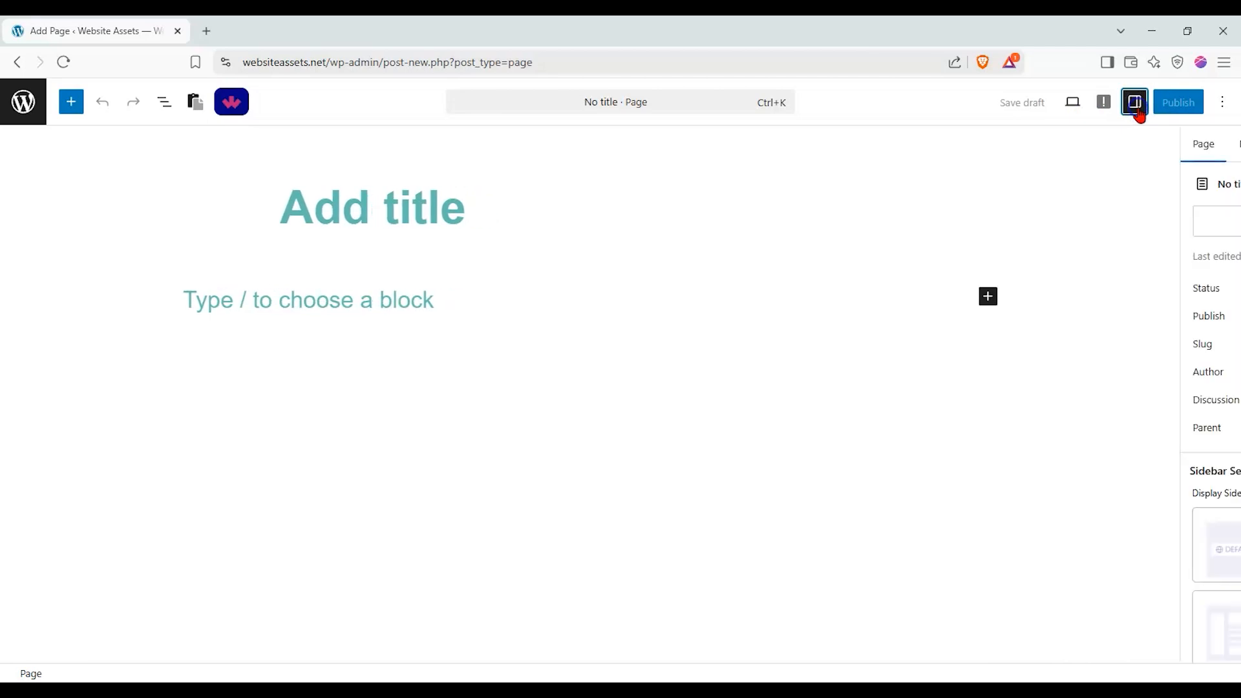
click(1139, 113)
click(1146, 109)
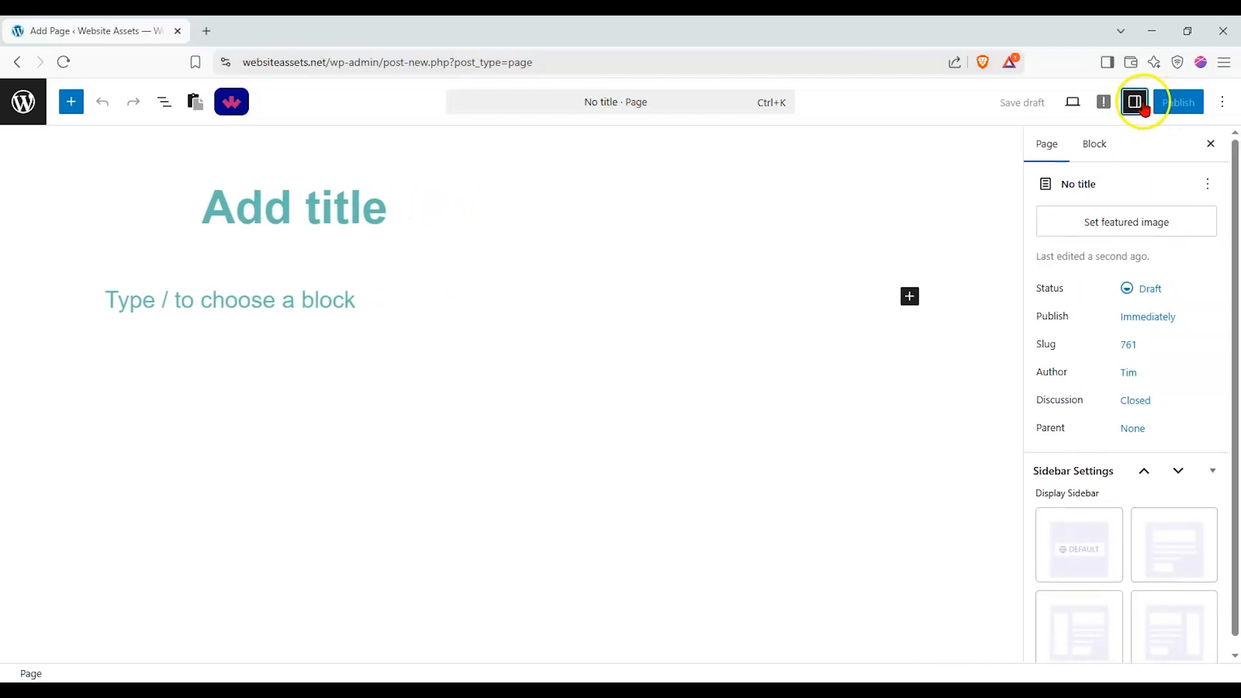
click(1099, 145)
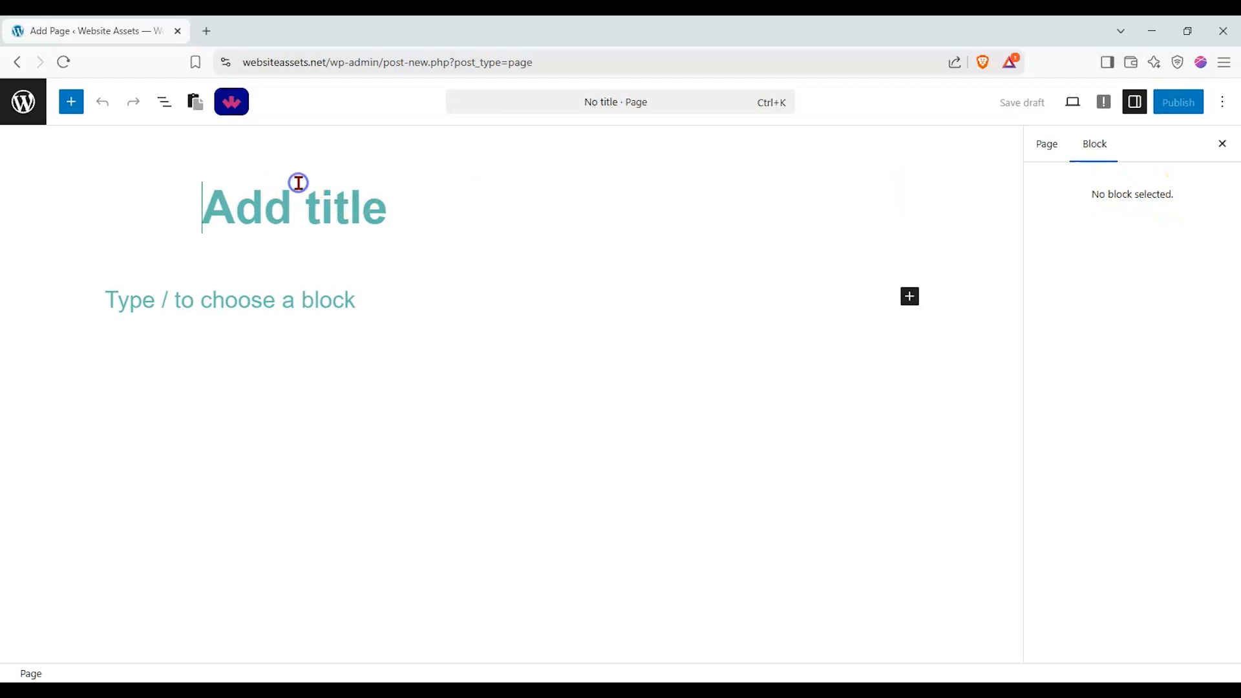
- Title the page "Nexter pricing table block test"
text(Nex)
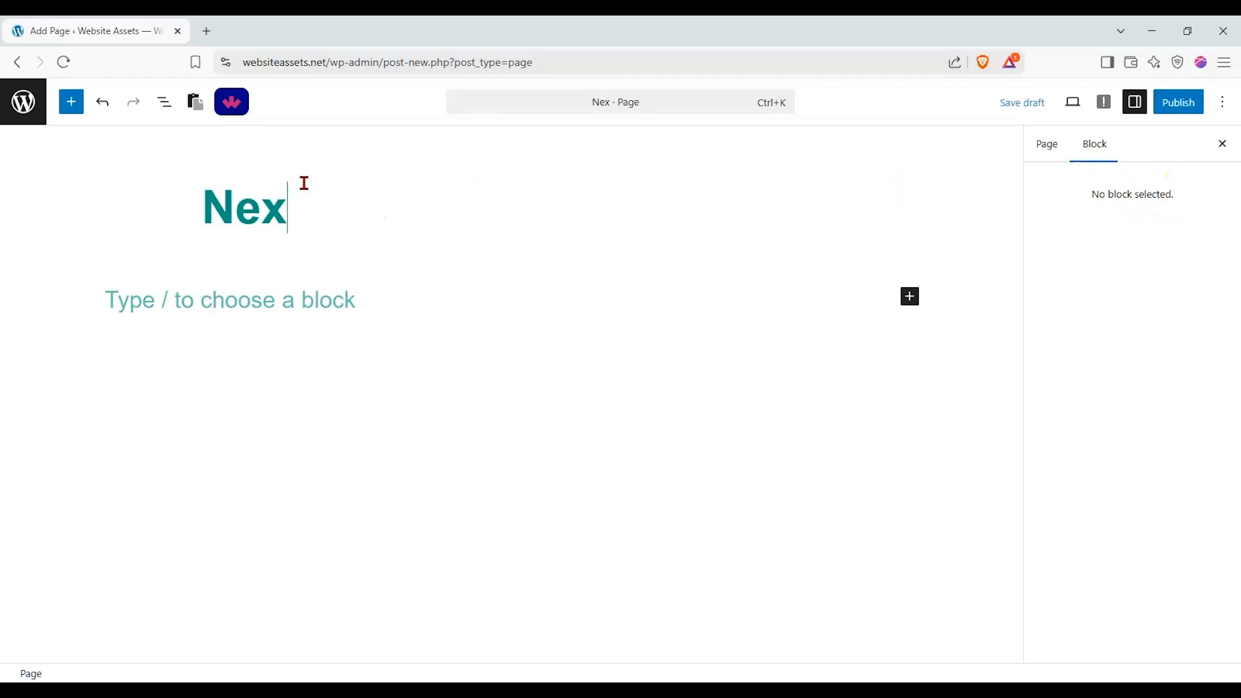
text(ter por)
key(BackSpace)
key(BackSpace)
text(ruiicing t)
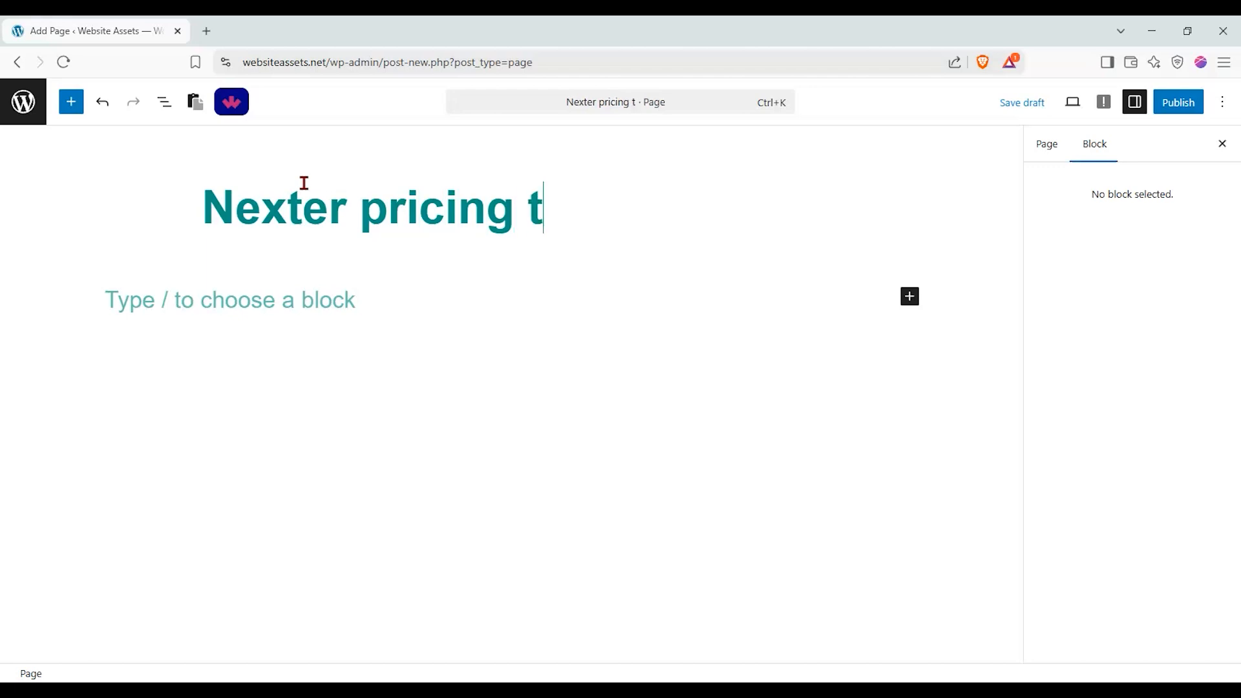
text(able block test)
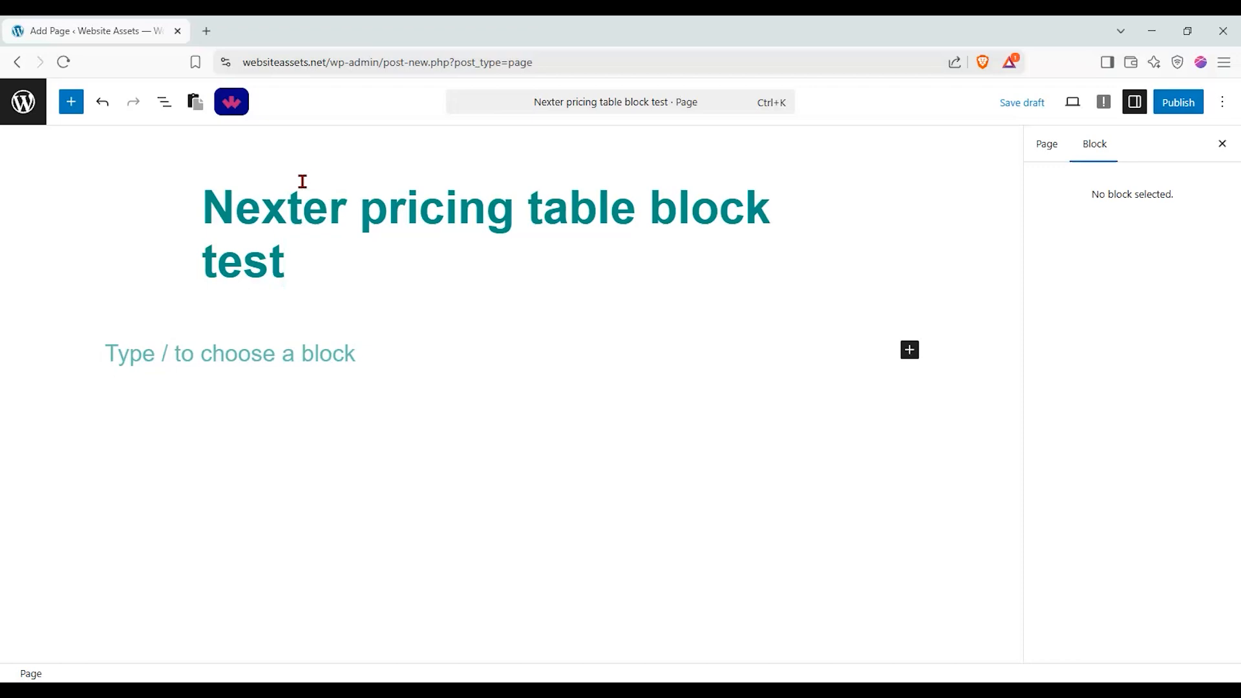
- Search the block library for "pricin" and insert the Pricing Table block below the page title
click(75, 108)
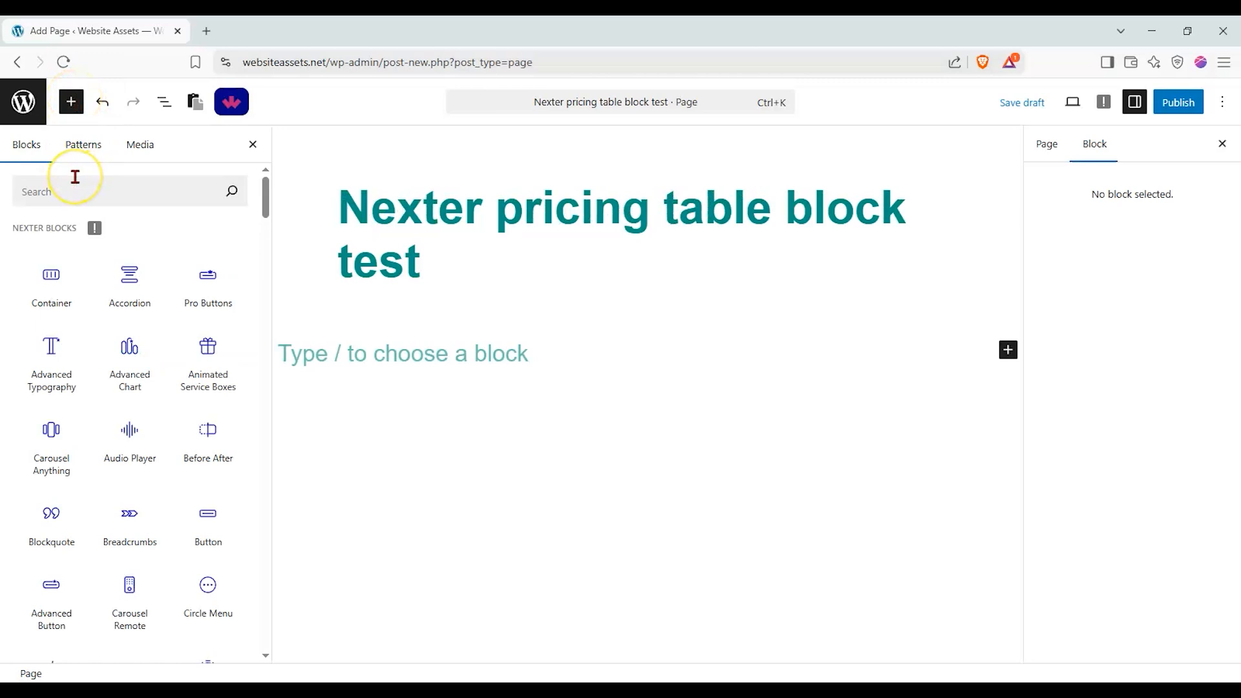
drag(267, 195, 267, 191)
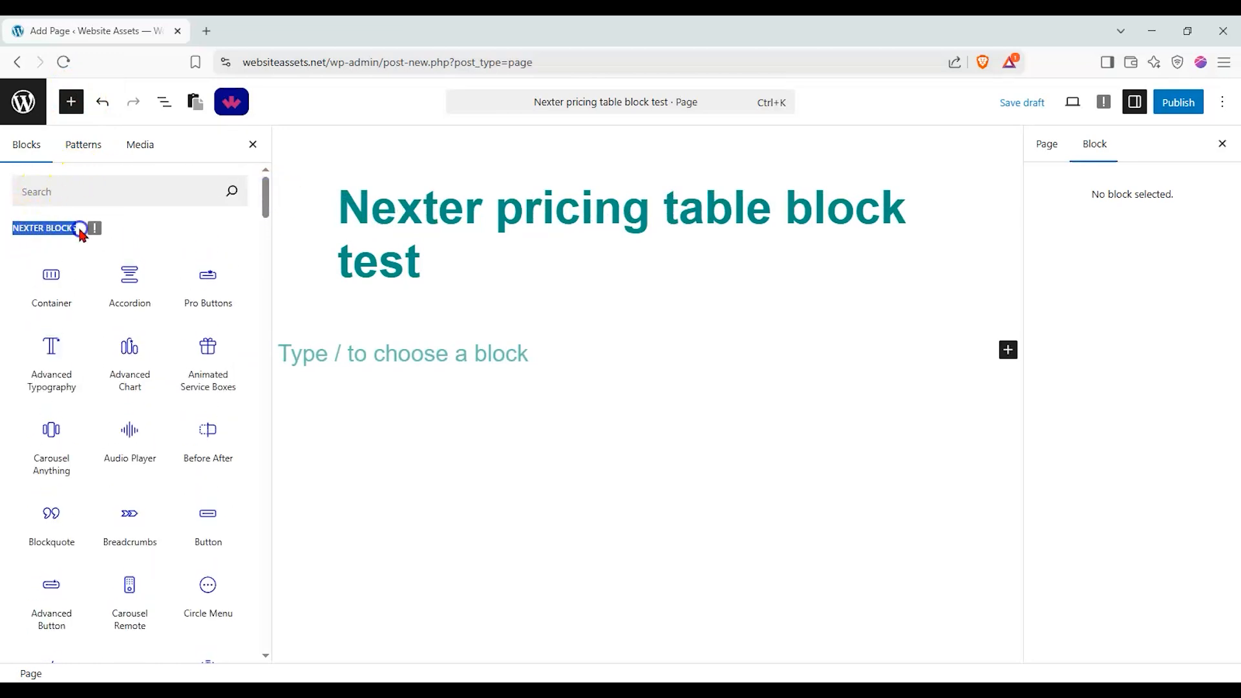
click(89, 194)
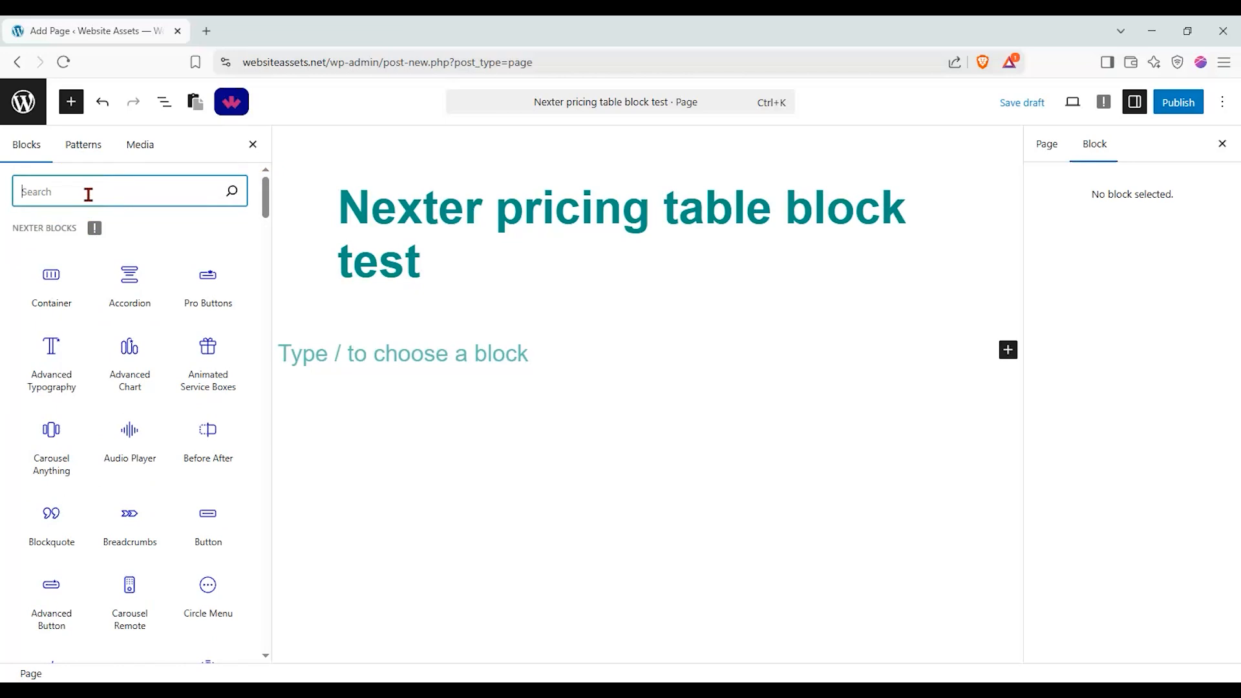
text(prici)
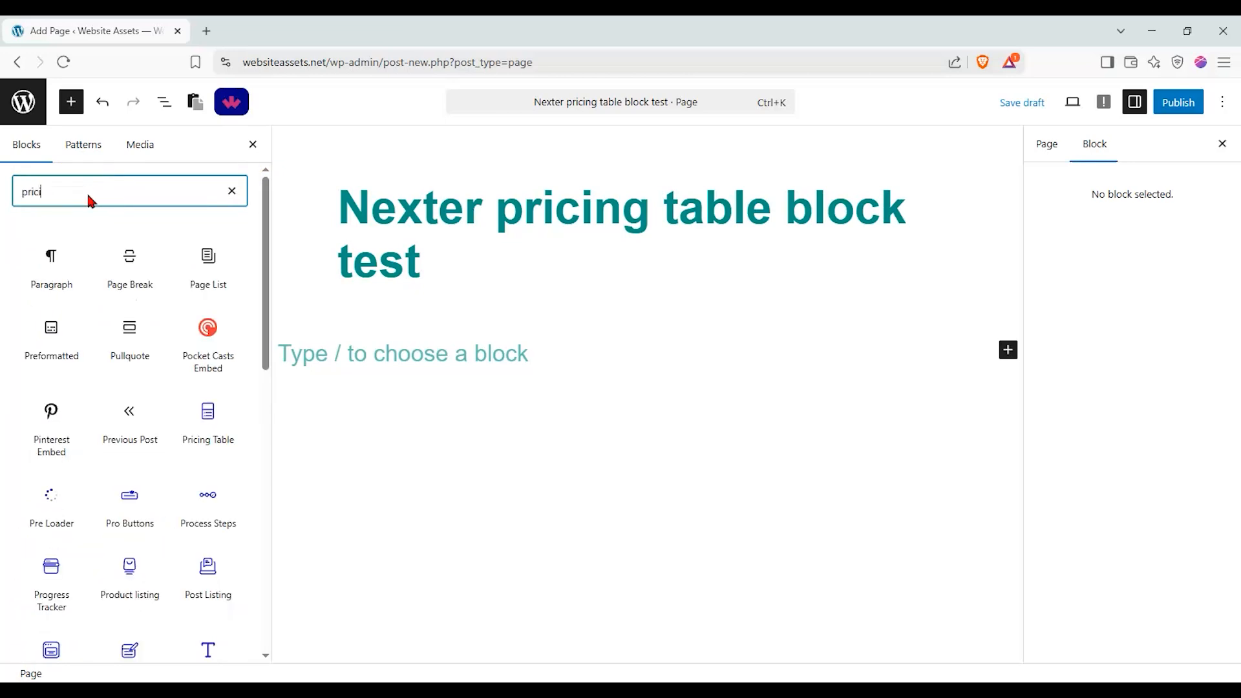
text(n)
mouse_move(61, 253)
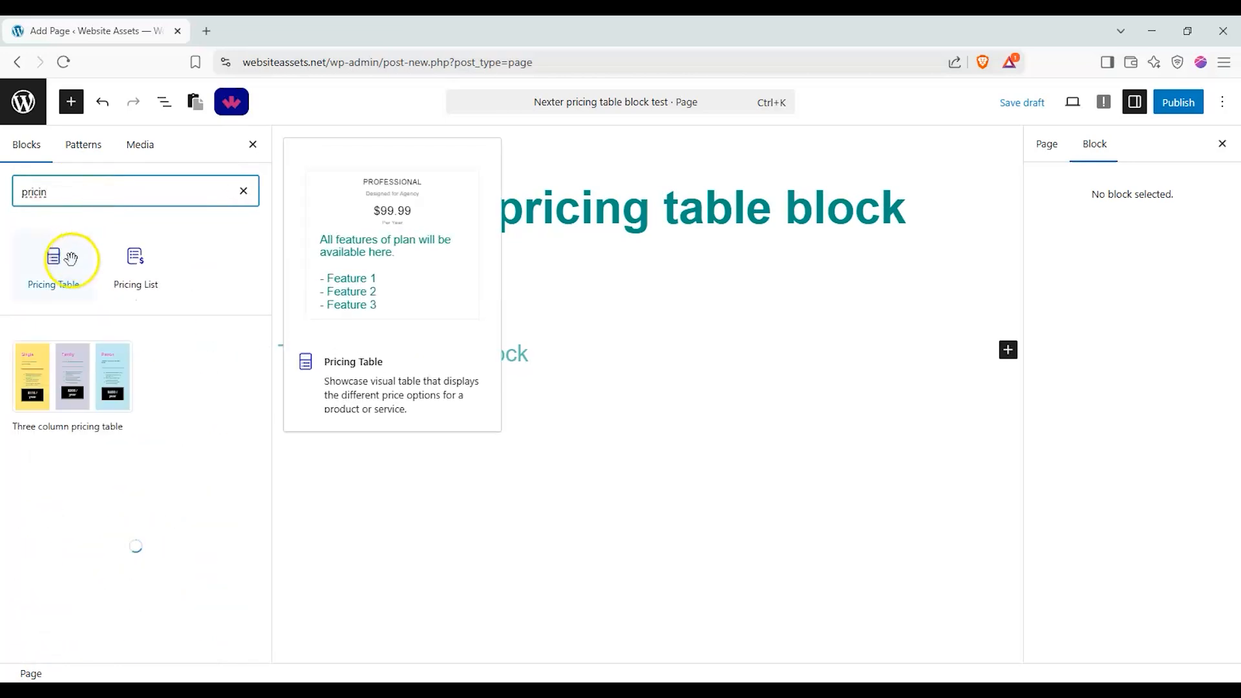
drag(71, 260, 472, 348)
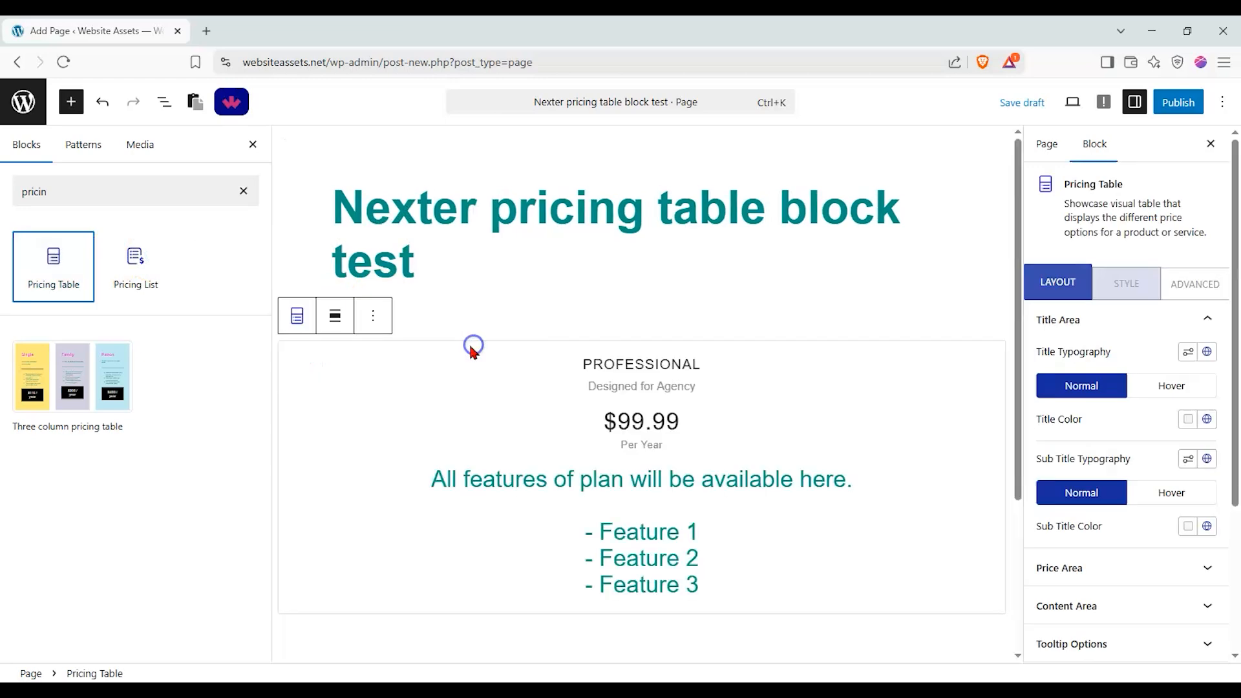
click(253, 146)
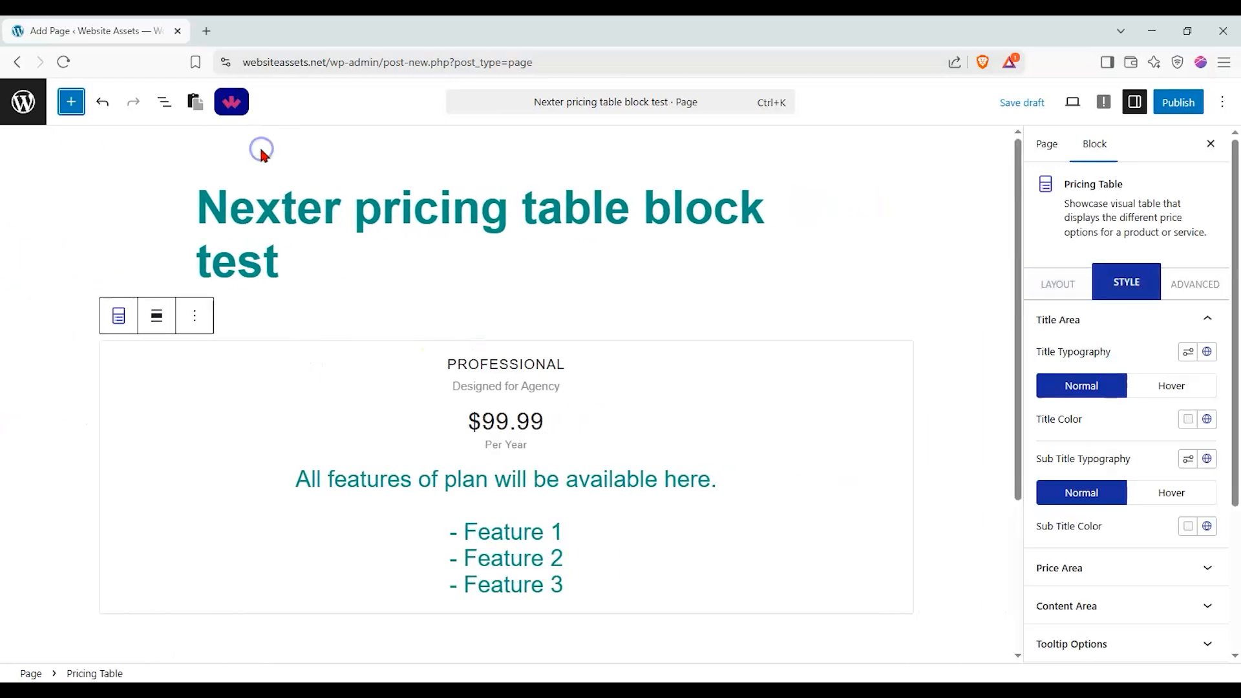
- Try adding a Container block with a three-column grid layout below the pricing table
scroll(554, 408, down, 3)
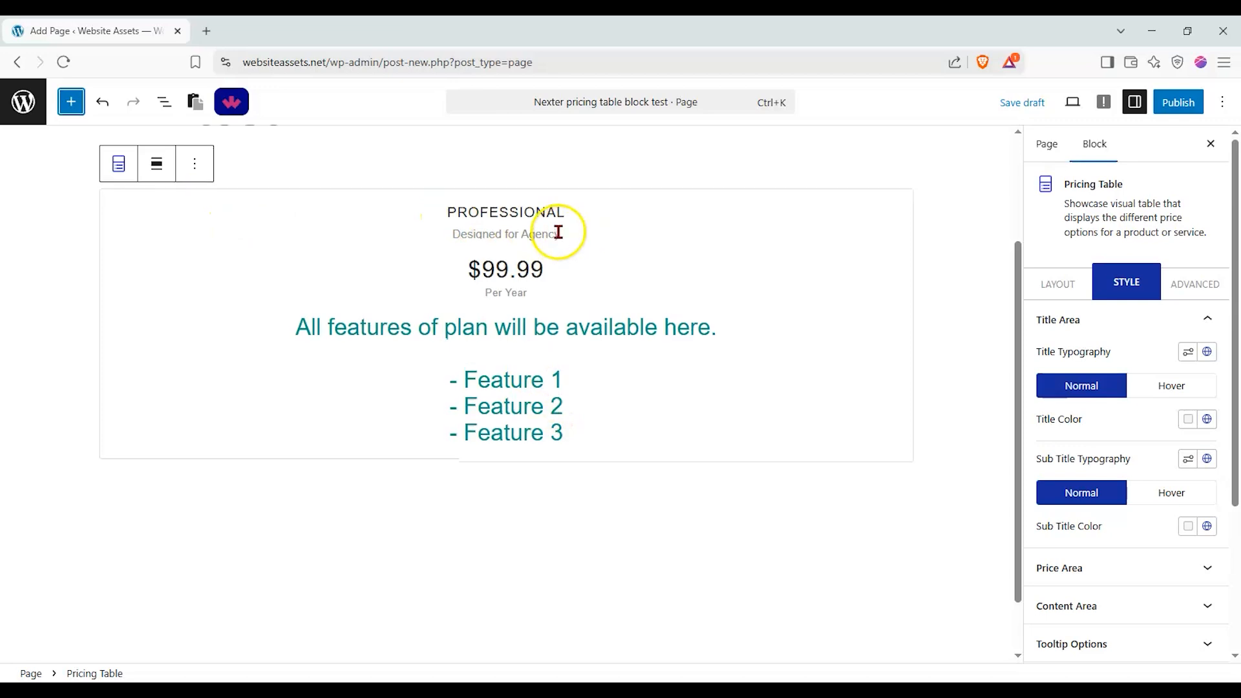
scroll(557, 233, up, 1)
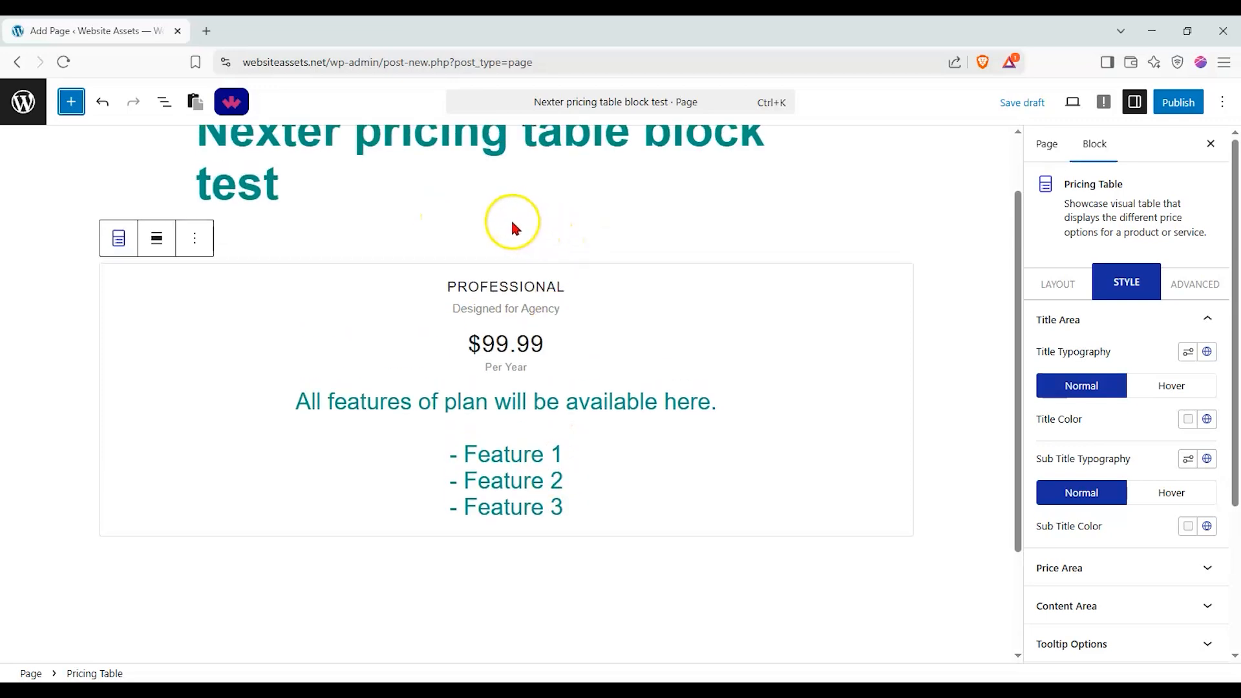
click(71, 101)
drag(78, 272, 608, 470)
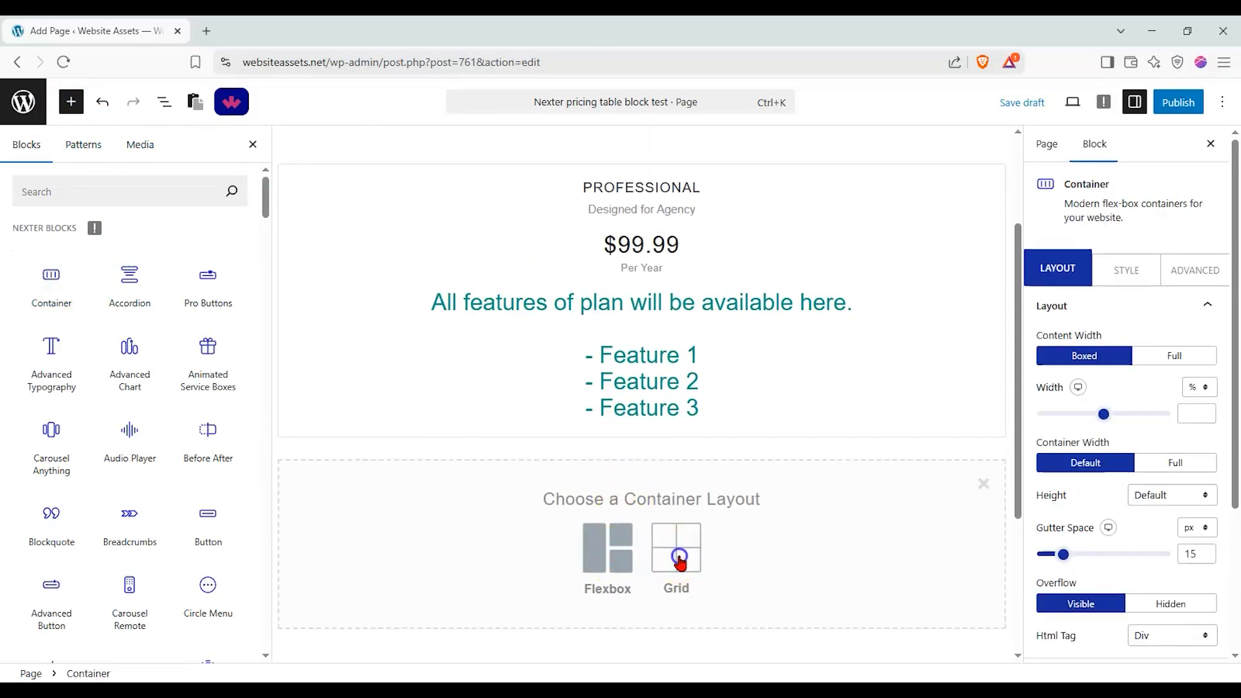
click(679, 560)
click(715, 566)
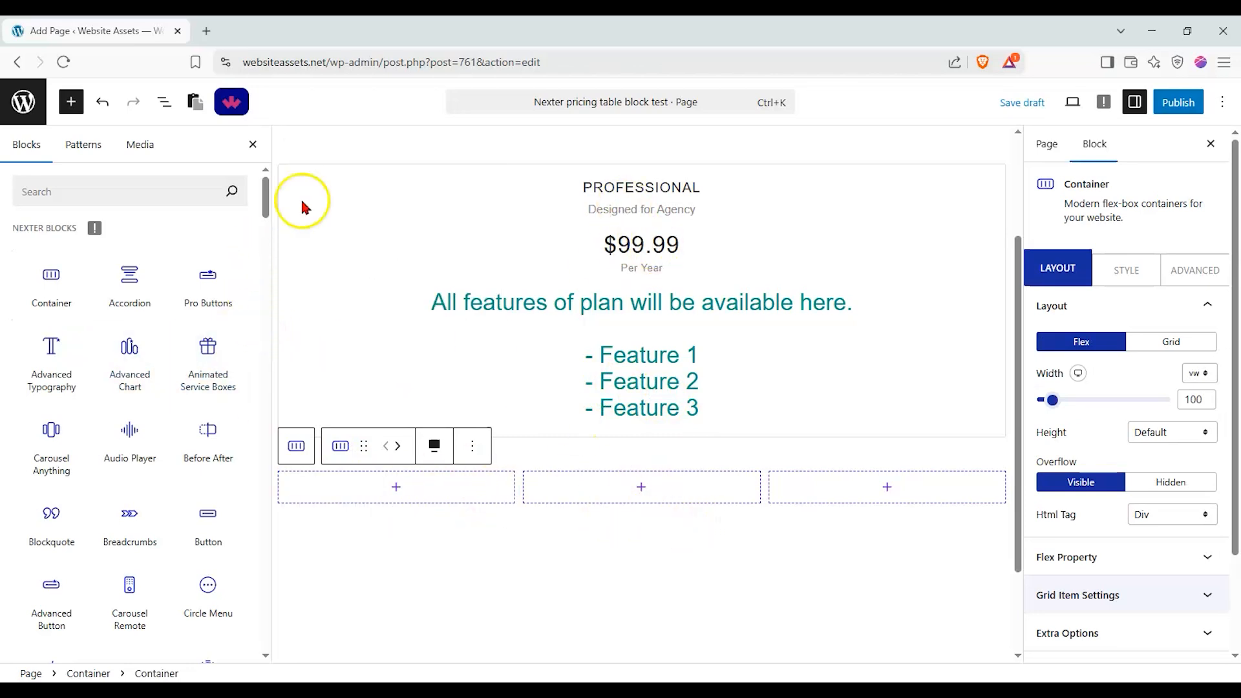
- Delete one of the three column containers from the grid container
click(472, 446)
scroll(498, 415, down, 2)
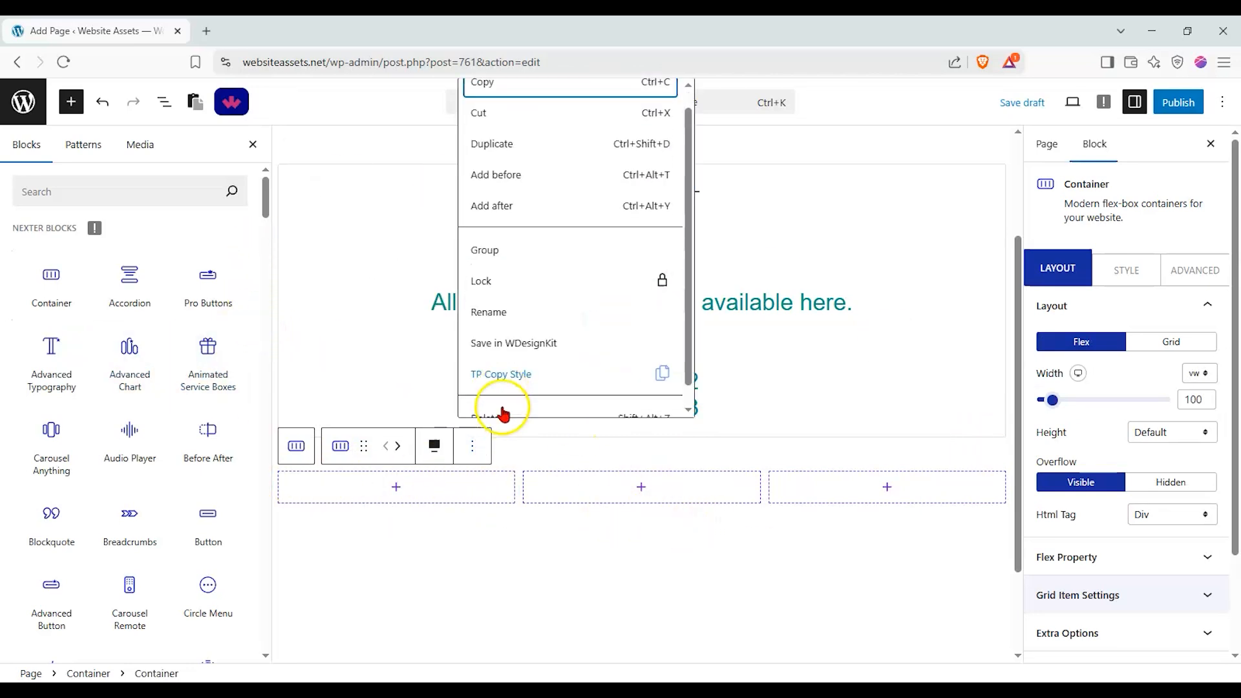
click(501, 398)
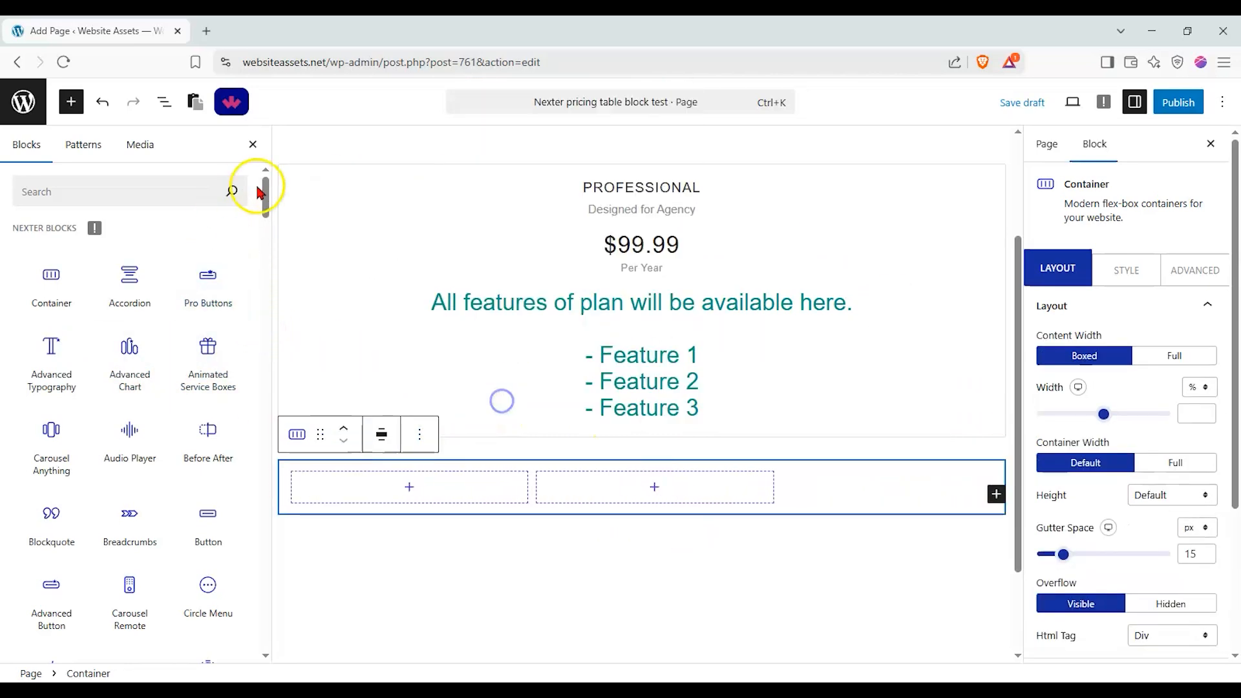
- Remove the grid container from the page, keeping only the Pricing Table block, and close the list view
click(302, 443)
click(301, 445)
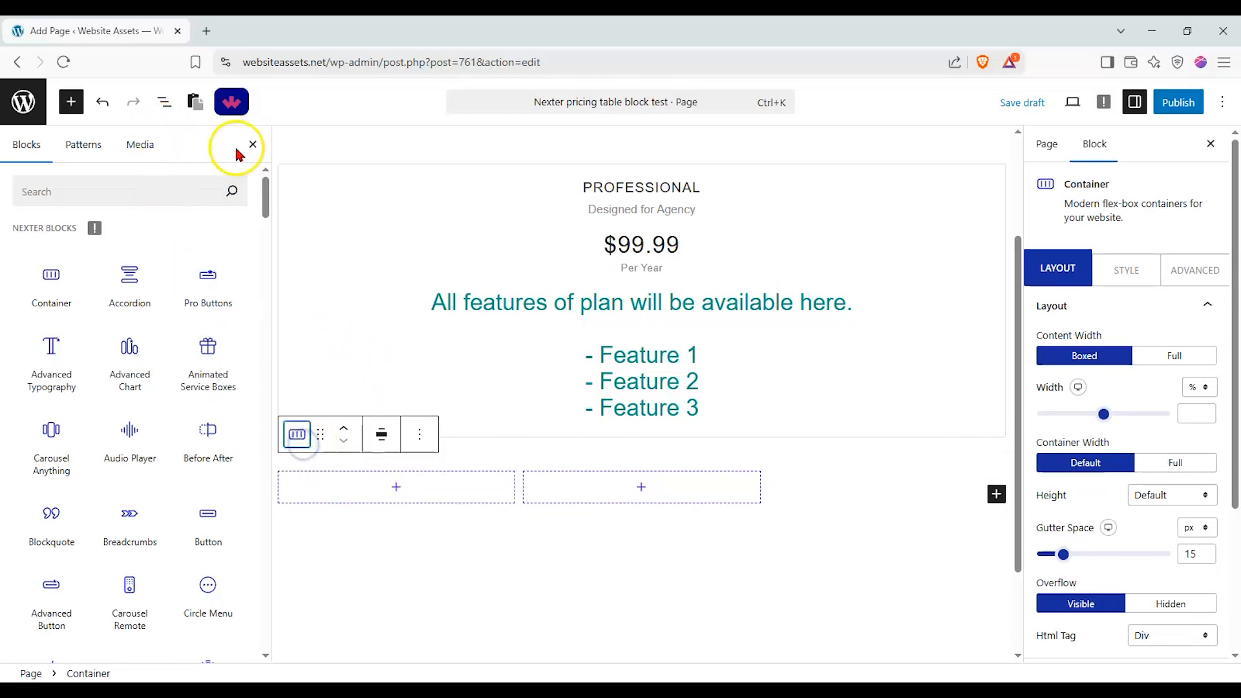
key(ctrl+z)
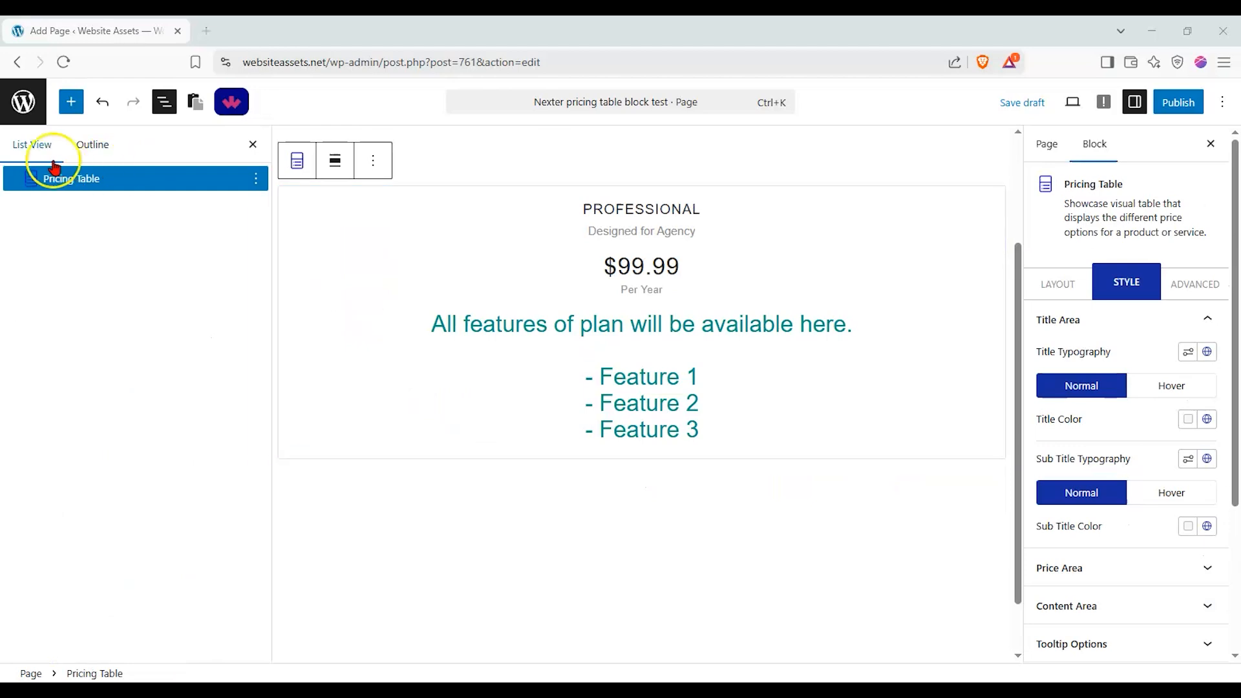
click(252, 144)
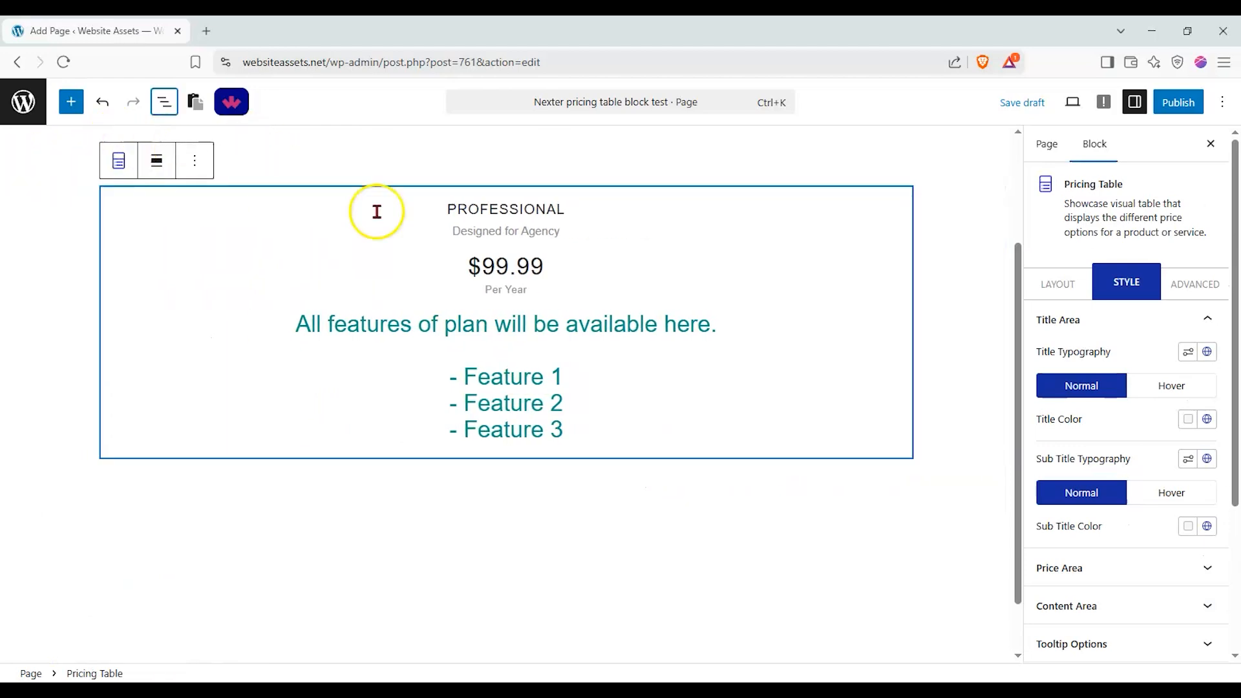
- Try the third style layout for the pricing table and settle on the second one
scroll(417, 323, down, 1)
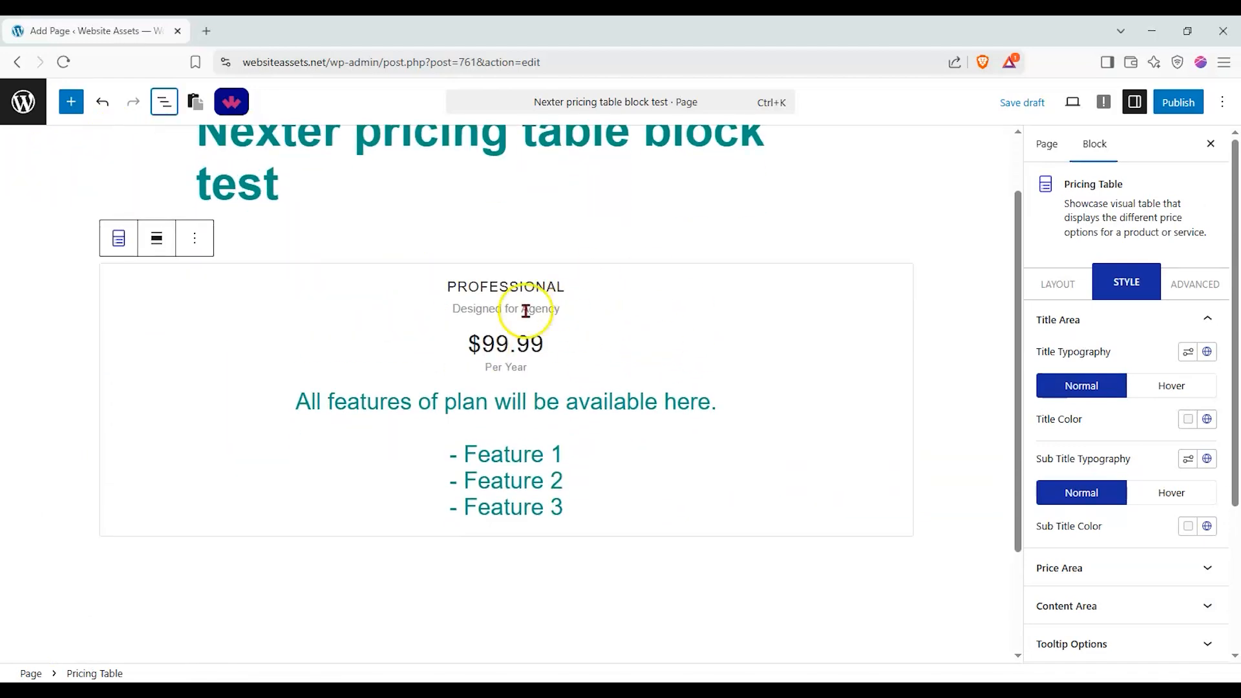
click(1032, 288)
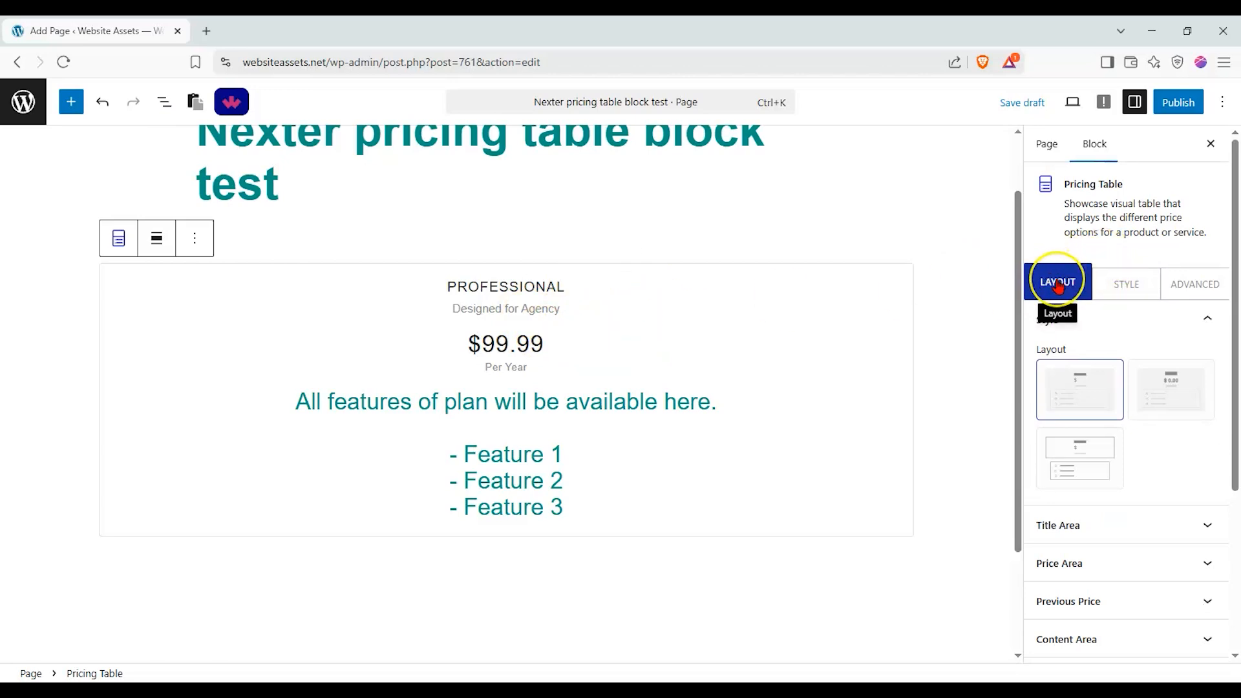
click(1181, 390)
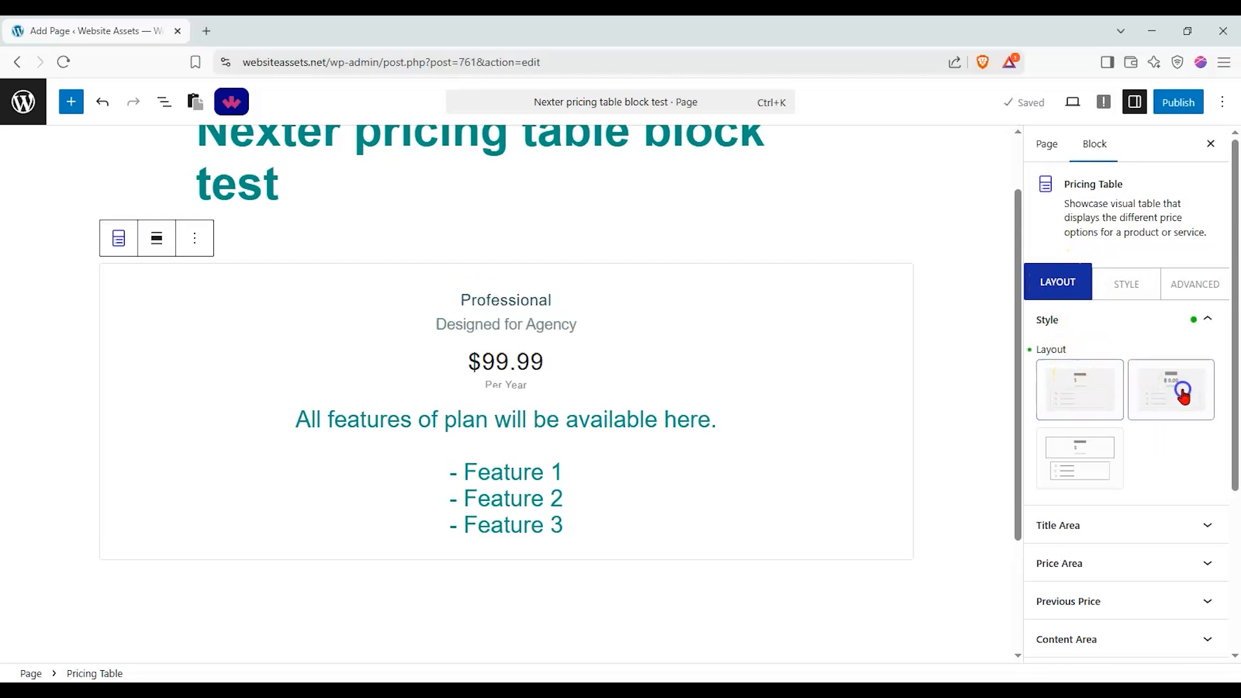
click(1071, 448)
click(1168, 405)
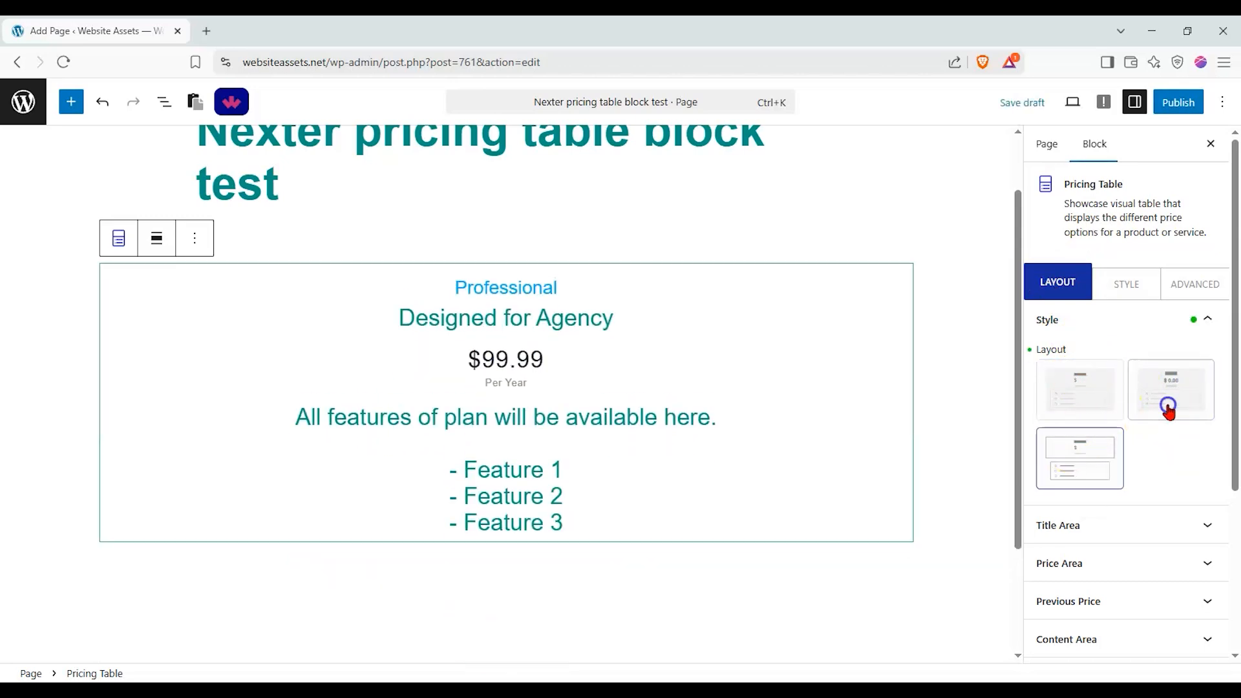
click(1209, 322)
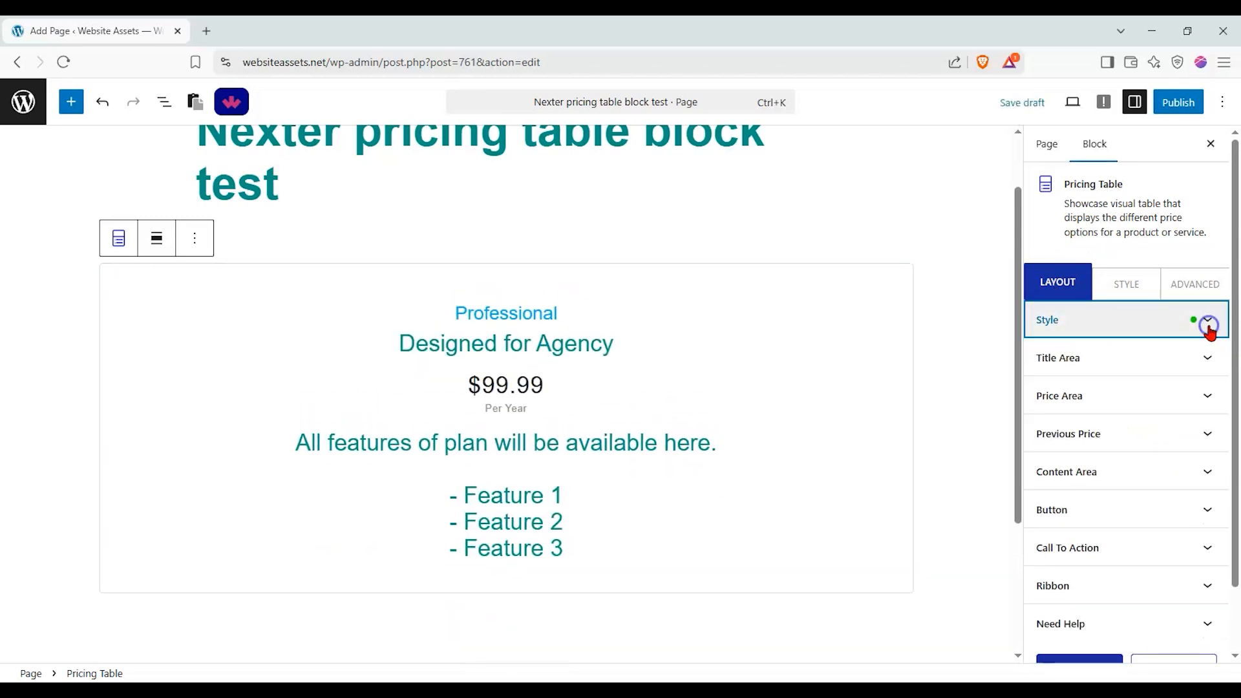
- Examine the Title Area settings of the pricing table, including the title layout choices and the dynamic field options for the title
click(1192, 359)
click(1183, 396)
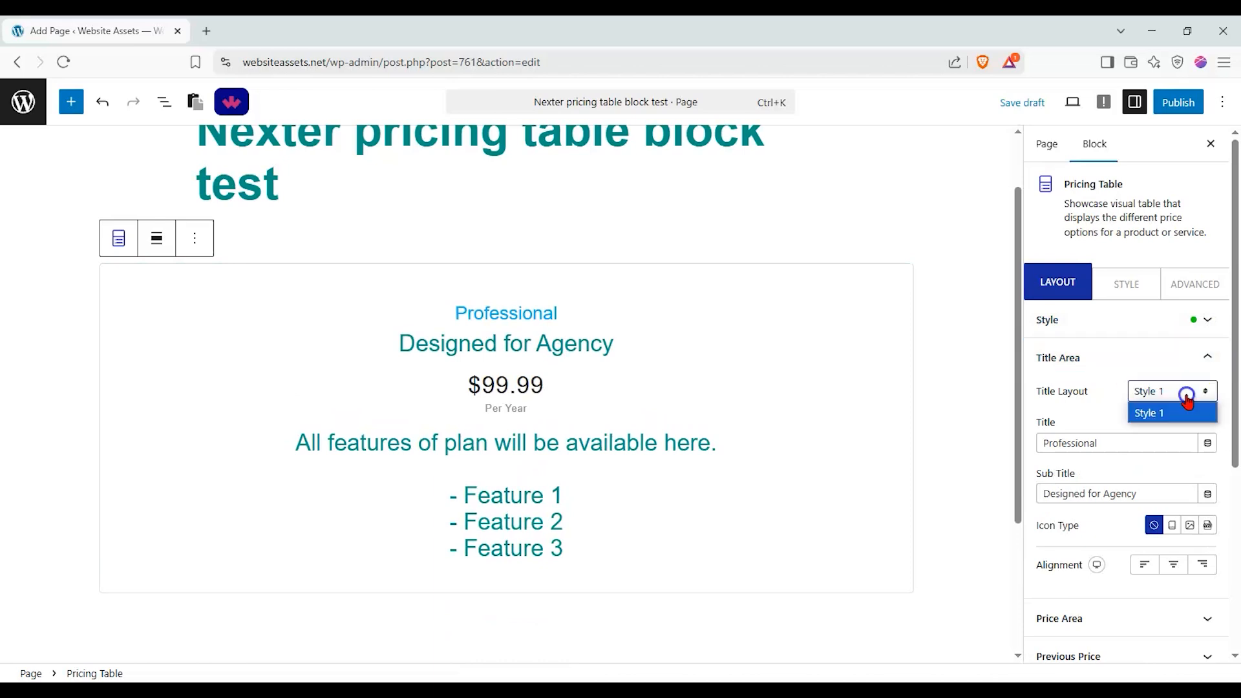
click(1186, 397)
double_click(1056, 441)
scroll(1047, 397, down, 1)
click(1209, 366)
click(1184, 328)
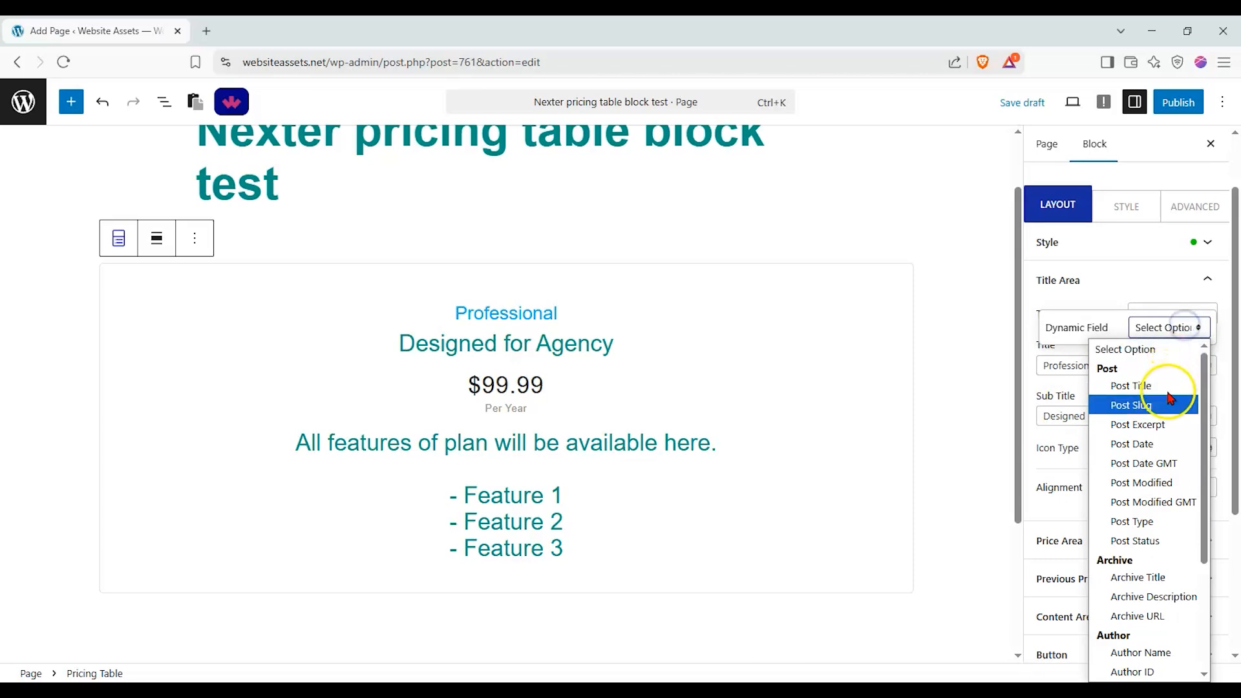
scroll(1151, 515, down, 3)
scroll(1154, 511, up, 3)
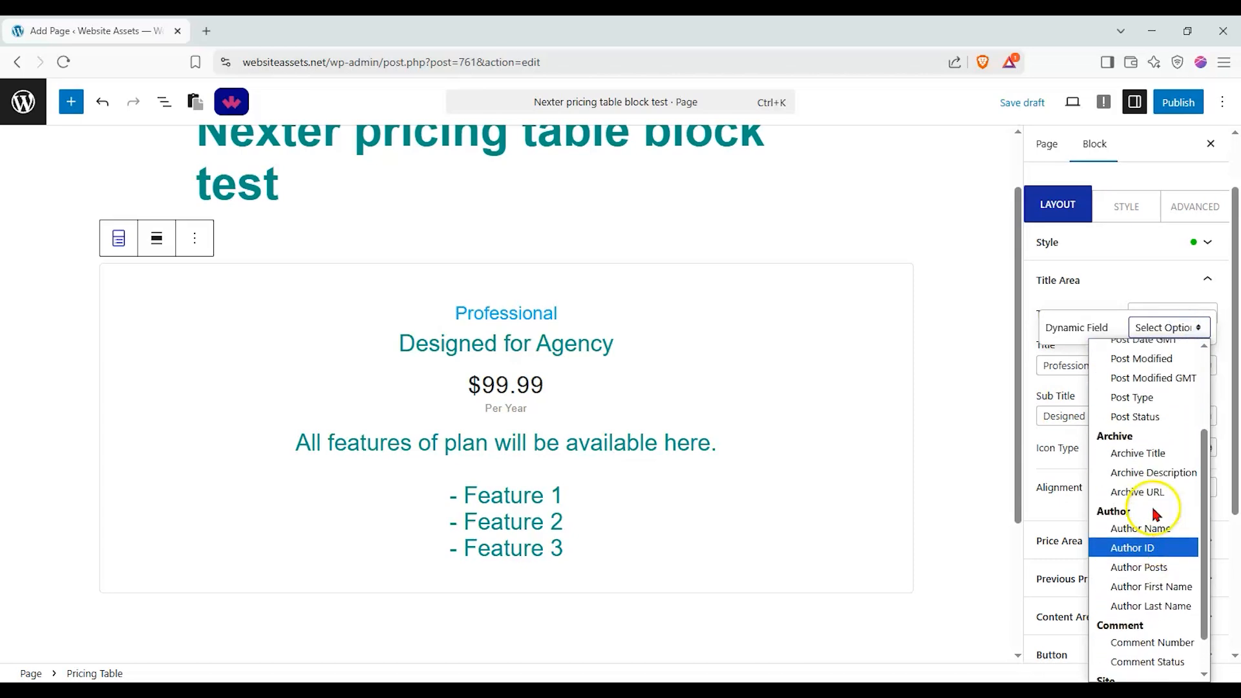
scroll(1155, 513, down, 3)
scroll(1138, 485, up, 3)
click(1041, 387)
- Replace the pricing table's title with "Paid Tutorials"
drag(1116, 364, 876, 362)
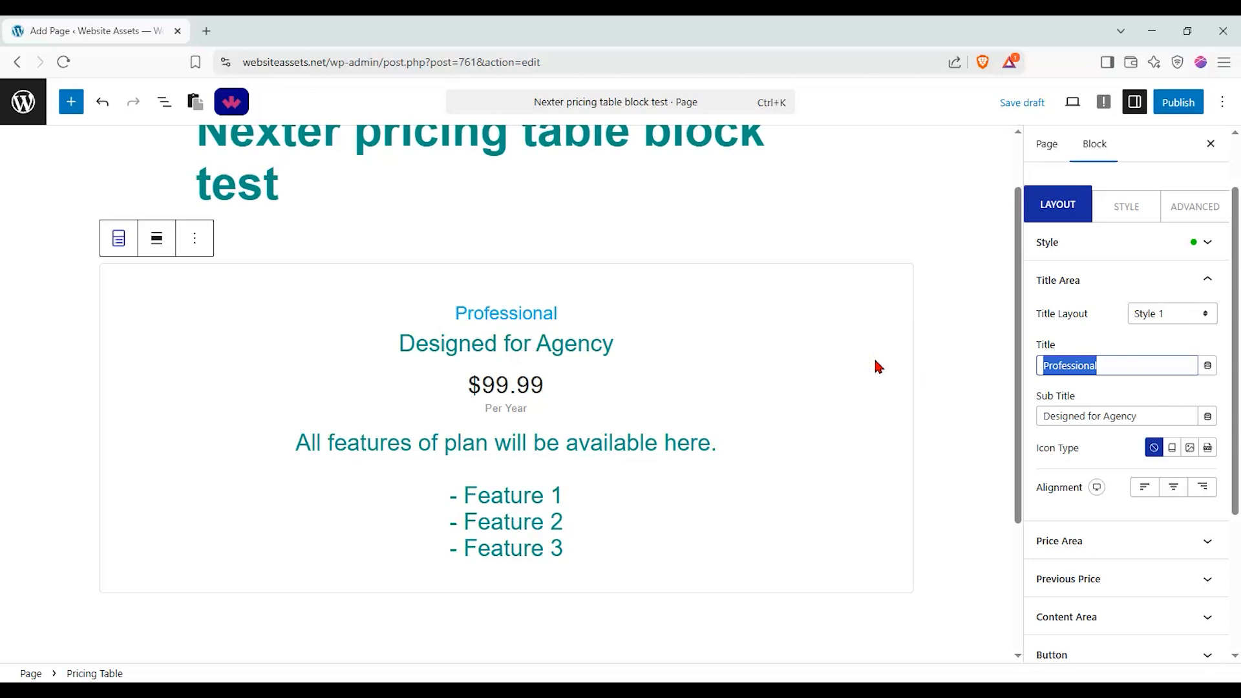
text(You)
key(BackSpace)
key(BackSpace)
key(BackSpace)
text(Pa)
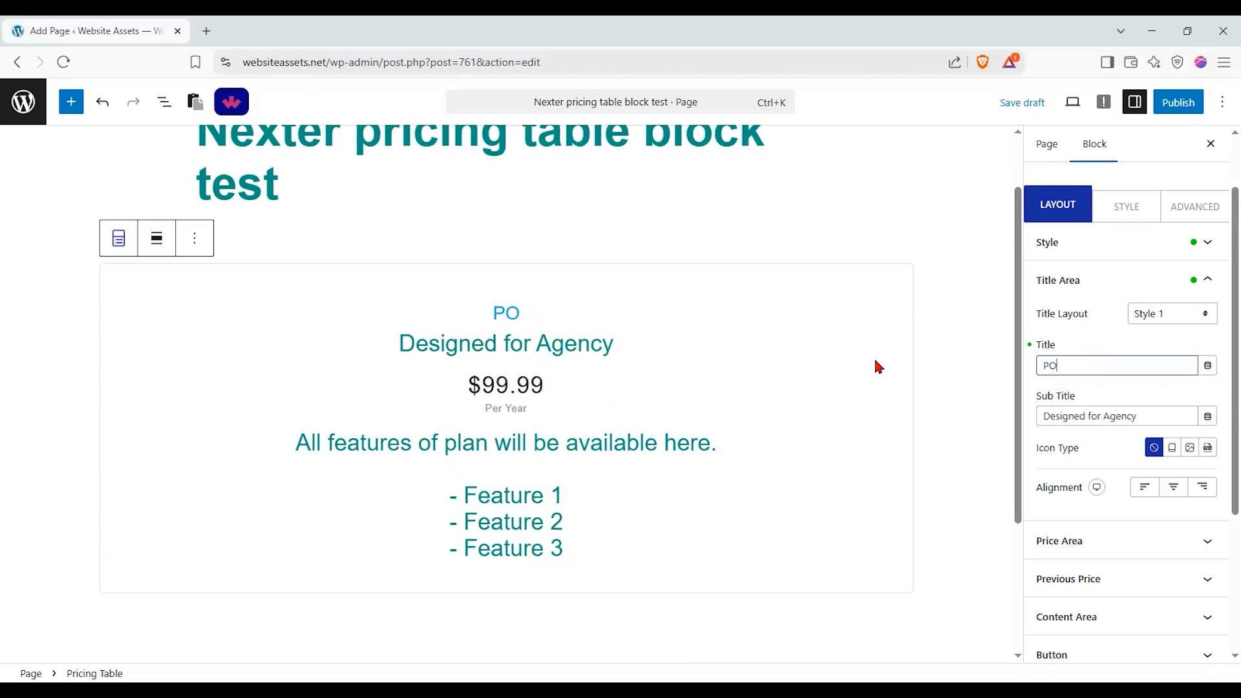
text(id Tutorials)
- Replace the pricing table's subtitle with "Best for Beginners!"
triple_click(1119, 414)
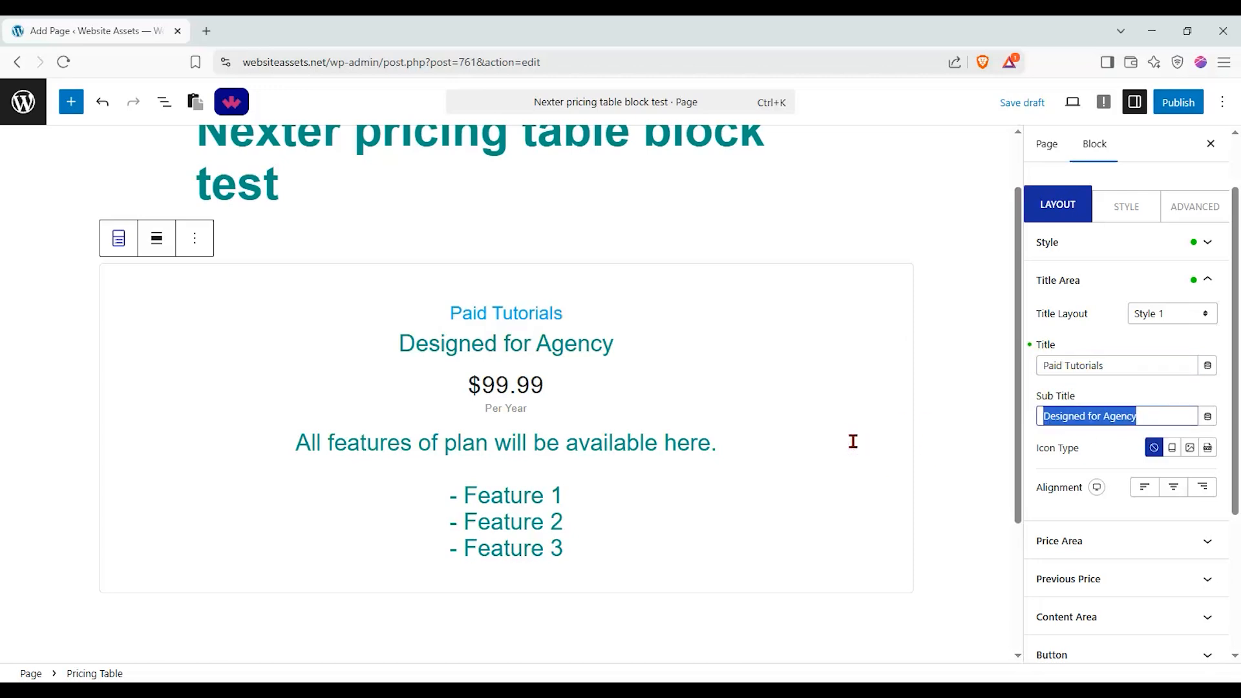
text(Be)
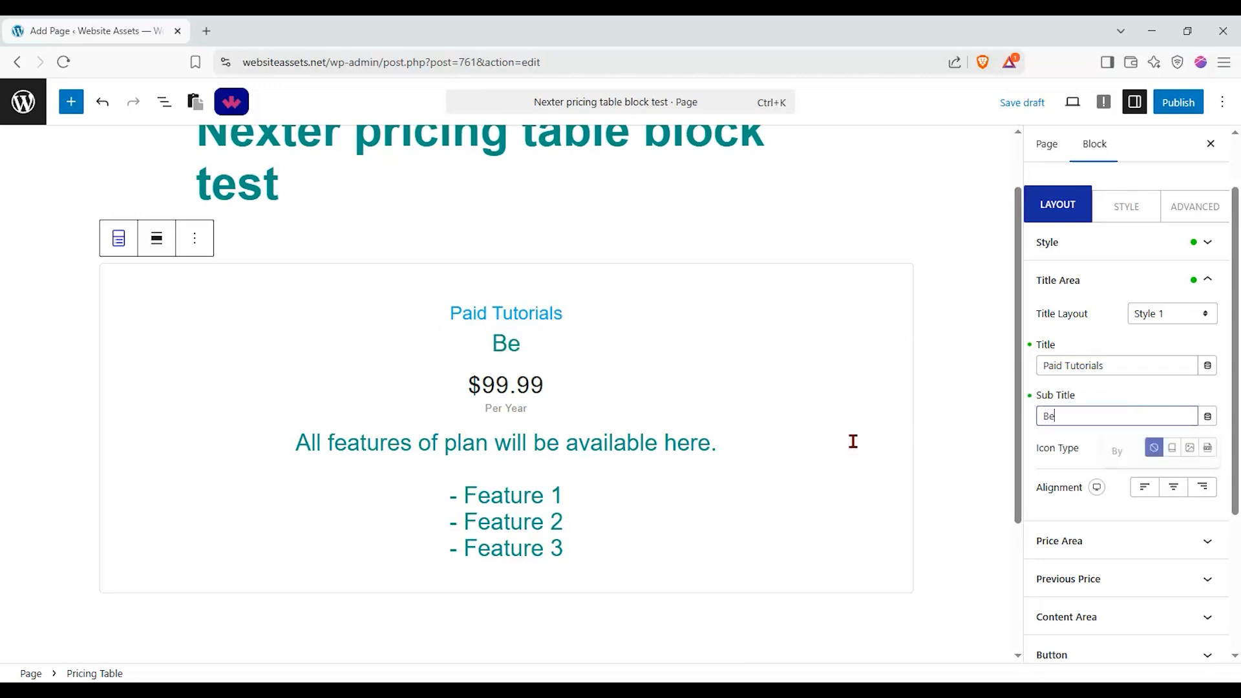
text(st for Beginners!)
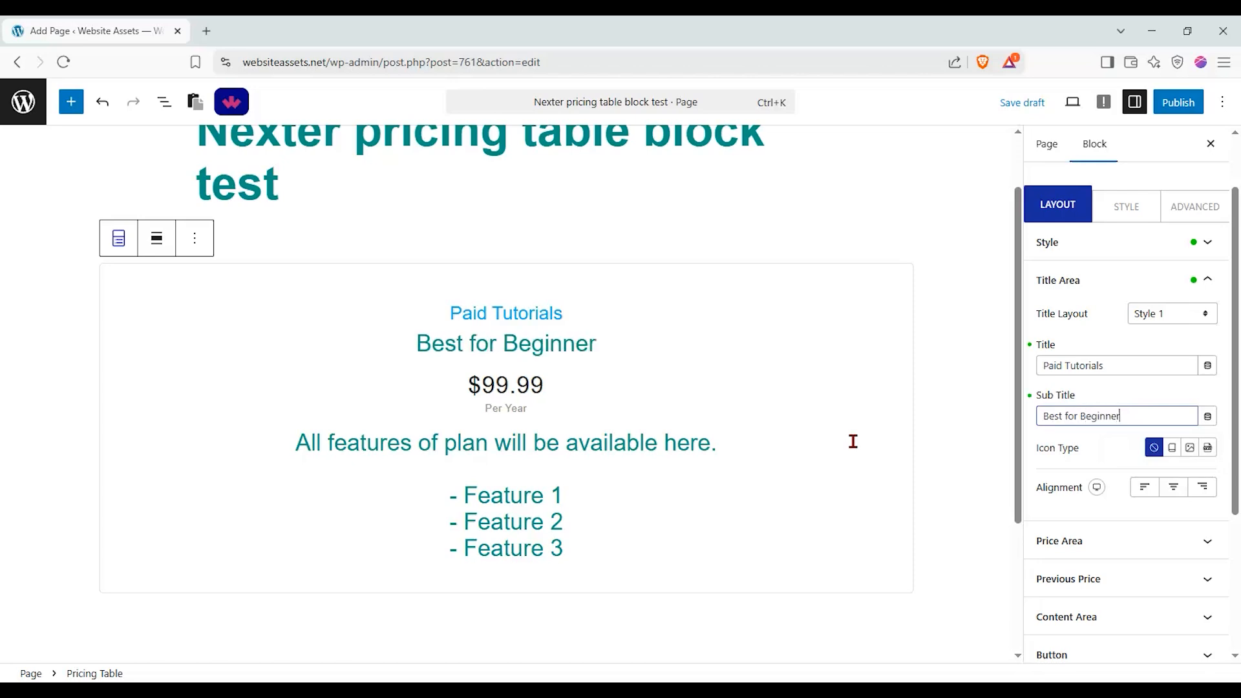
- Add a Font Awesome icon of a walking person with a cane above the pricing table's title
click(1173, 449)
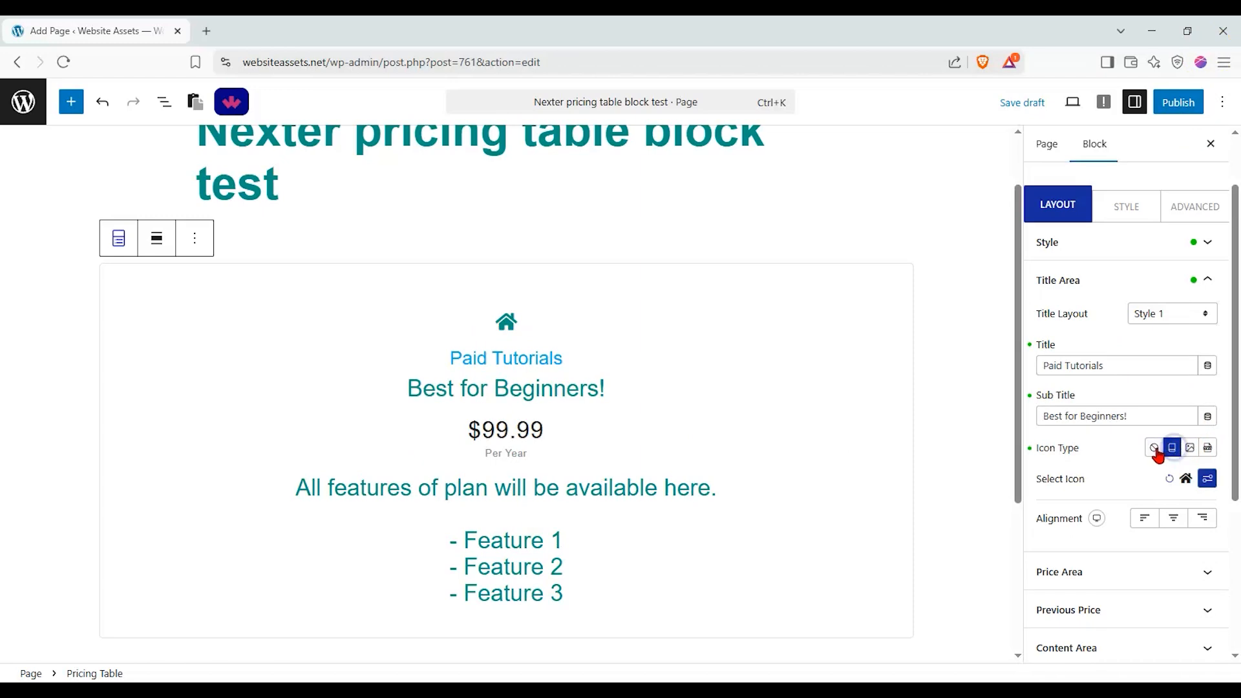
click(1207, 479)
scroll(1157, 382, down, 5)
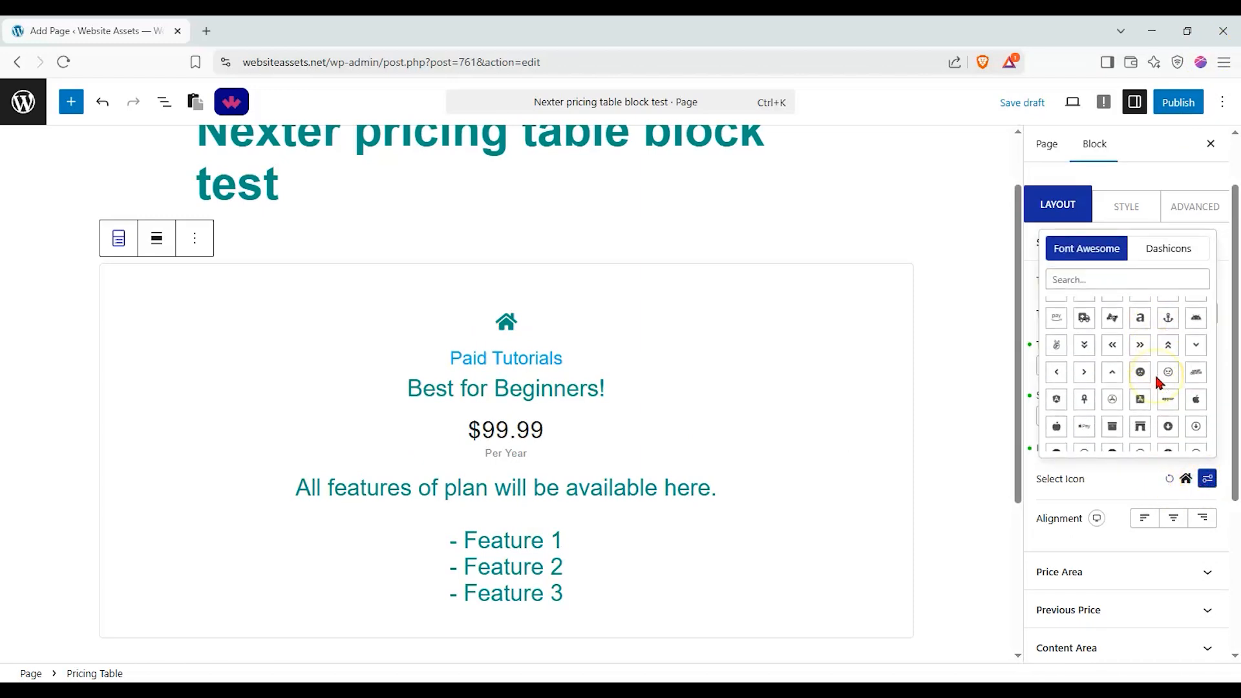
click(1113, 362)
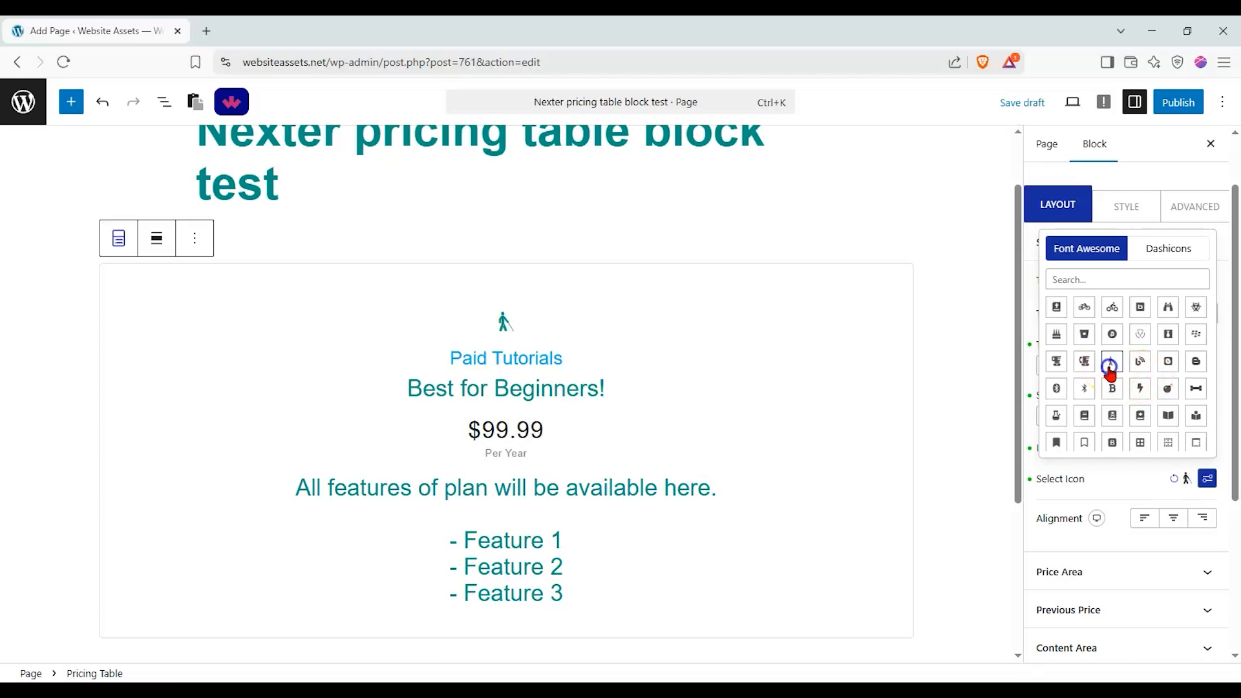
- Try the alignment options for the title area and settle on centre
click(1139, 514)
click(1145, 518)
click(1174, 518)
click(1201, 520)
click(1177, 520)
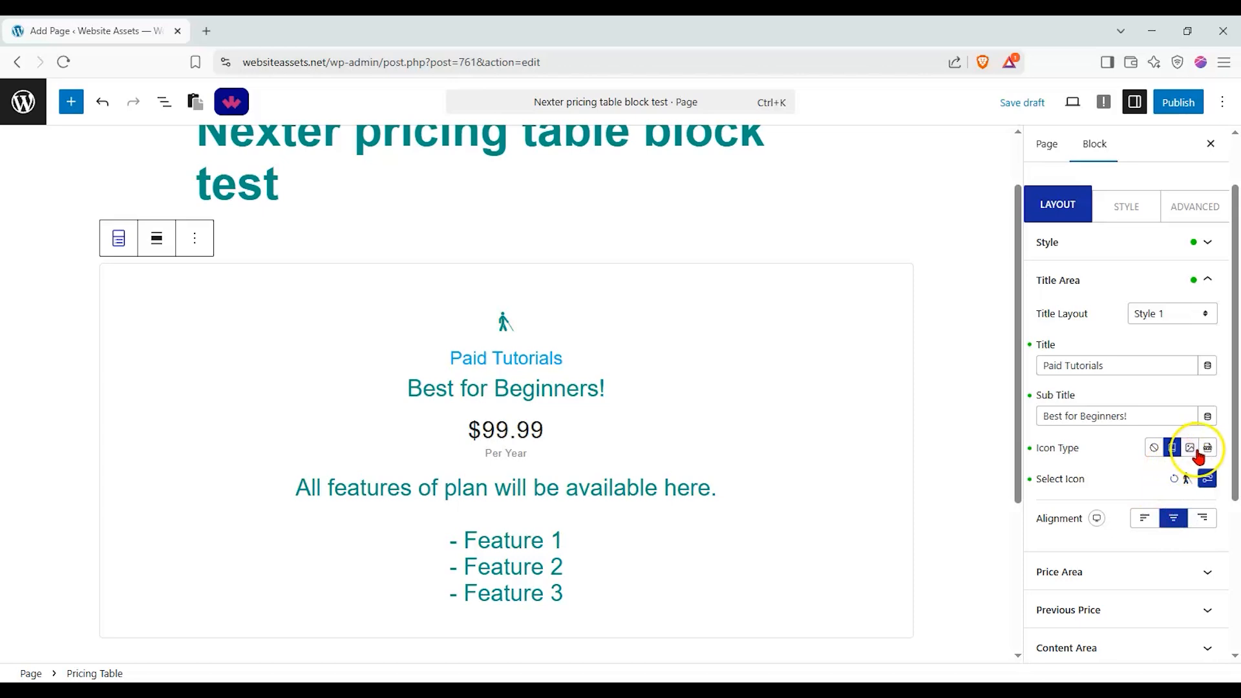
- Try the second and third price layouts in the Price Area settings and settle on the second one
click(1218, 284)
click(1217, 323)
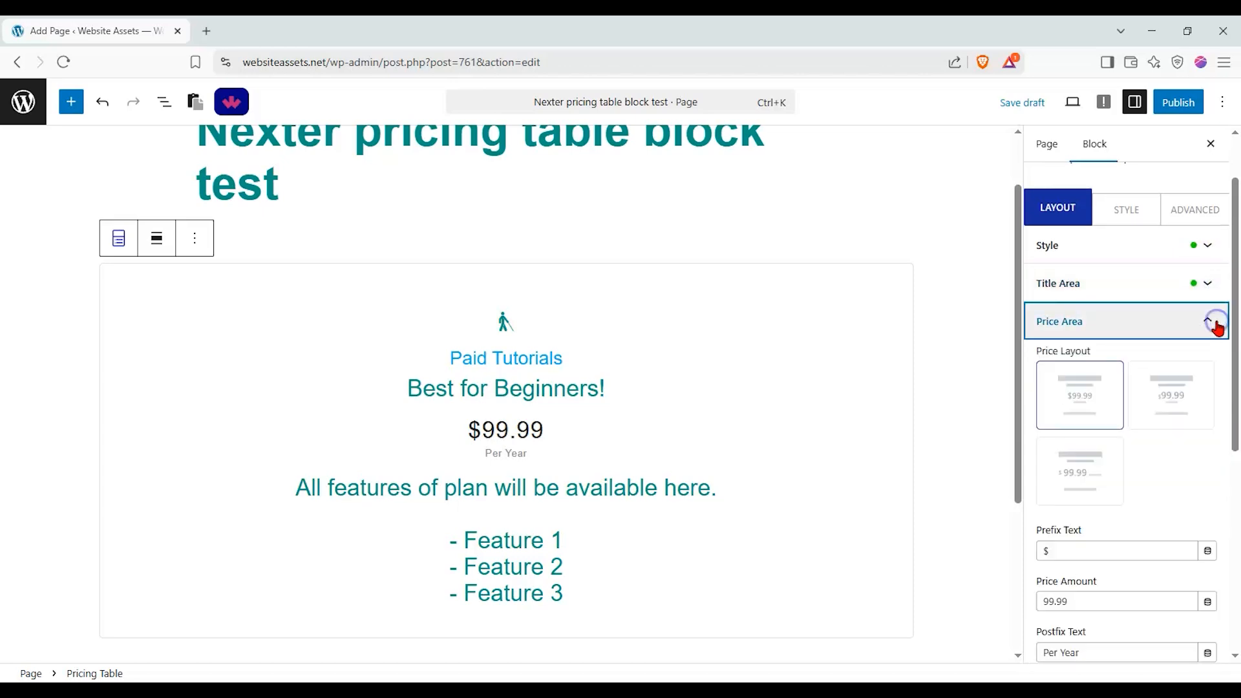
click(1137, 401)
click(1070, 459)
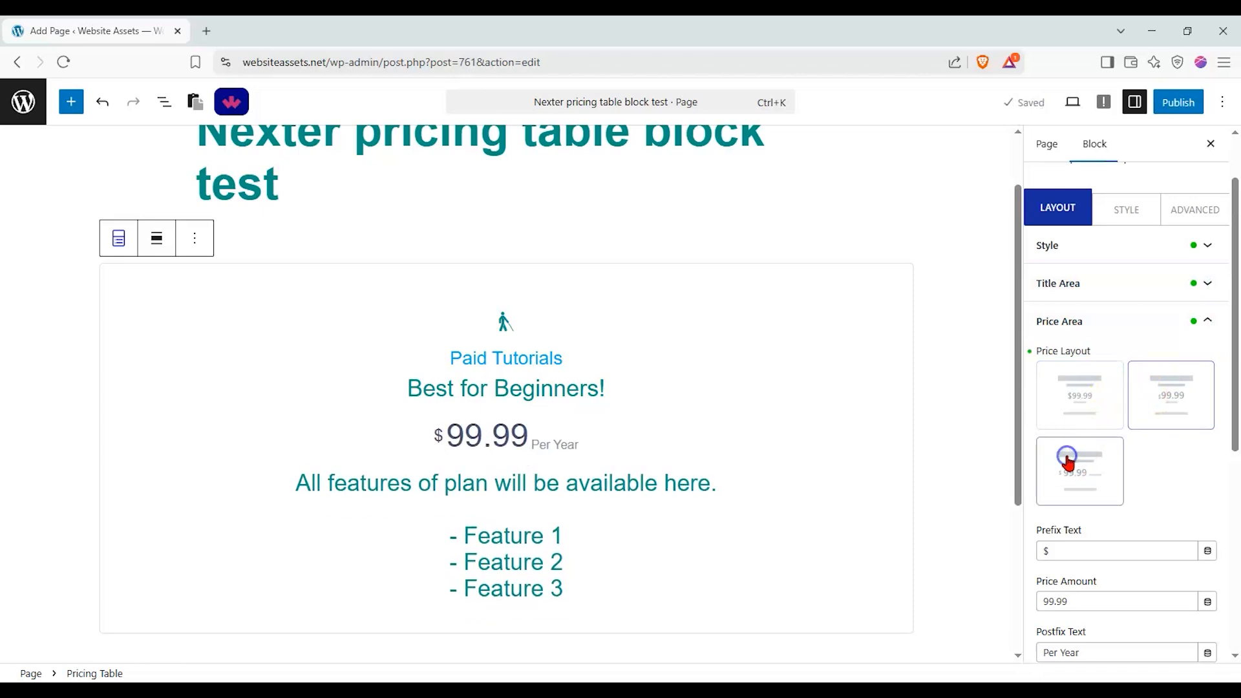
click(1150, 391)
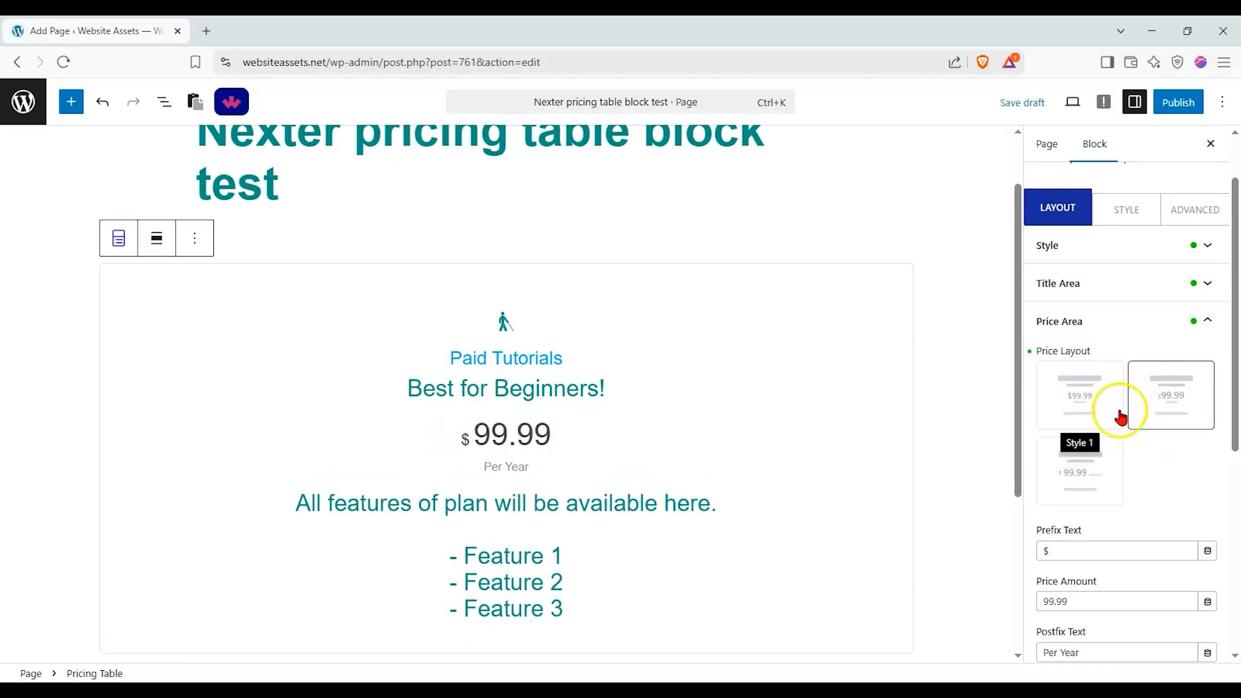
- Set the price amount to 12.03 and the postfix text to "Per Week"
scroll(1143, 452, down, 3)
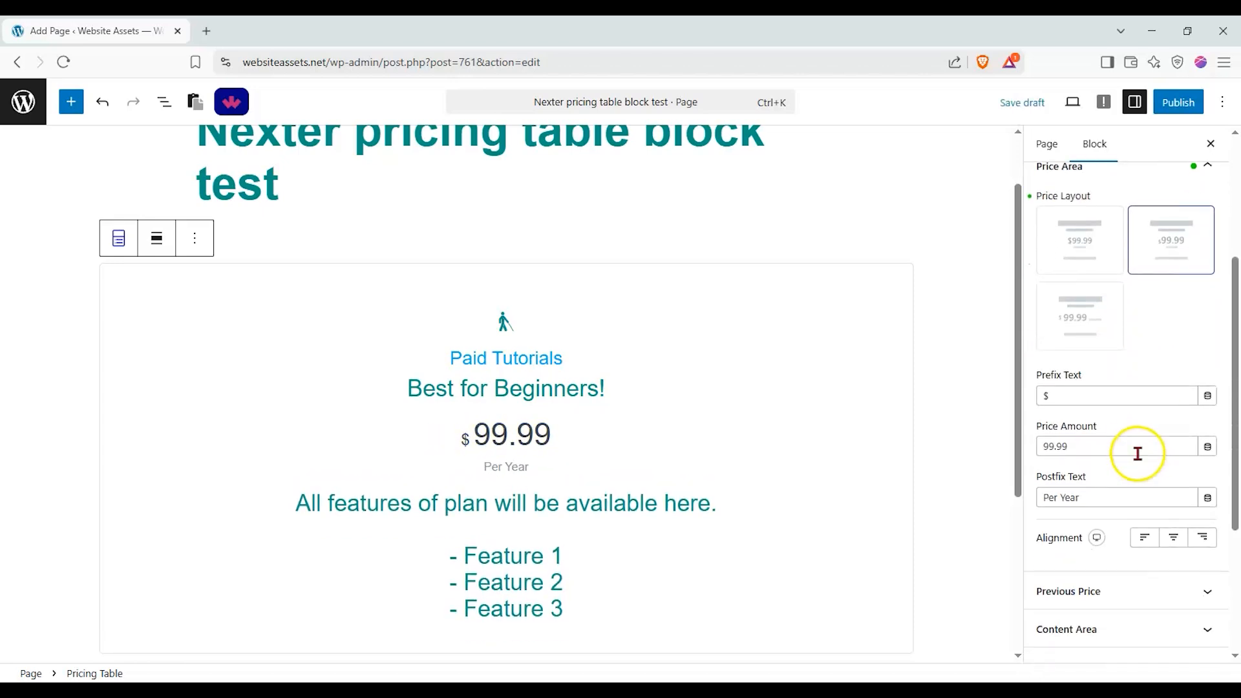
drag(1122, 451, 925, 454)
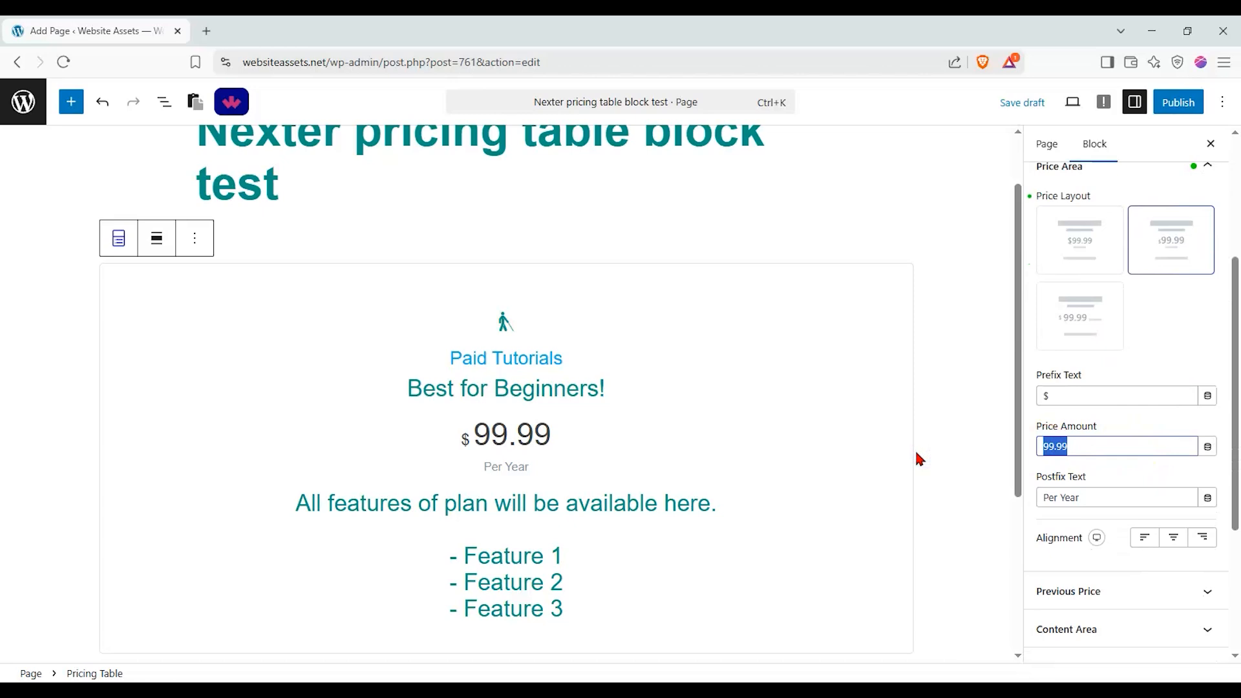
text(12.03)
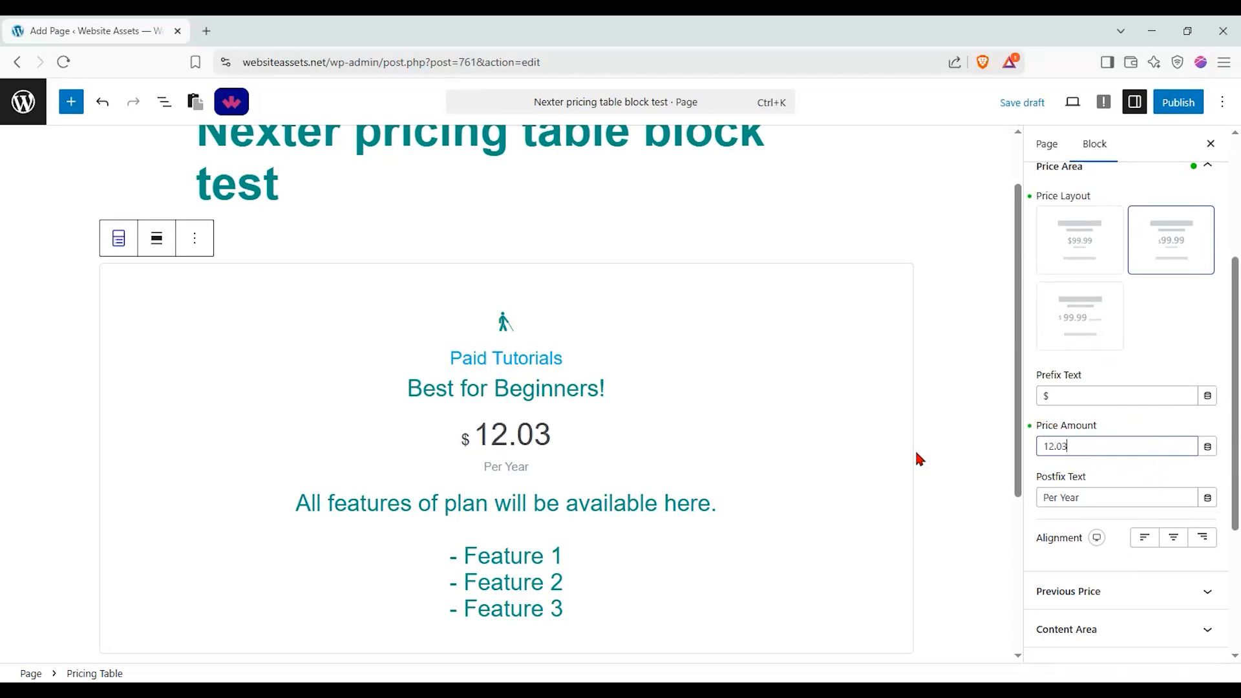
click(1093, 499)
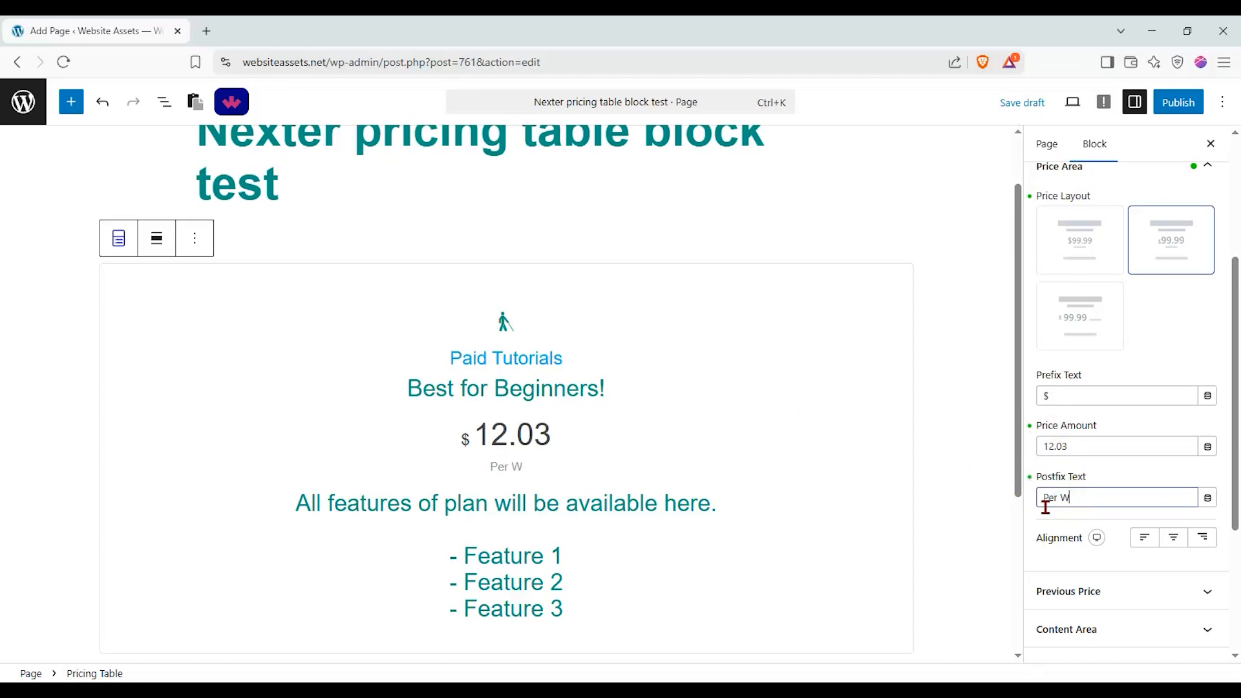
- Align the price area to the centre and collapse its settings
scroll(1214, 444, down, 1)
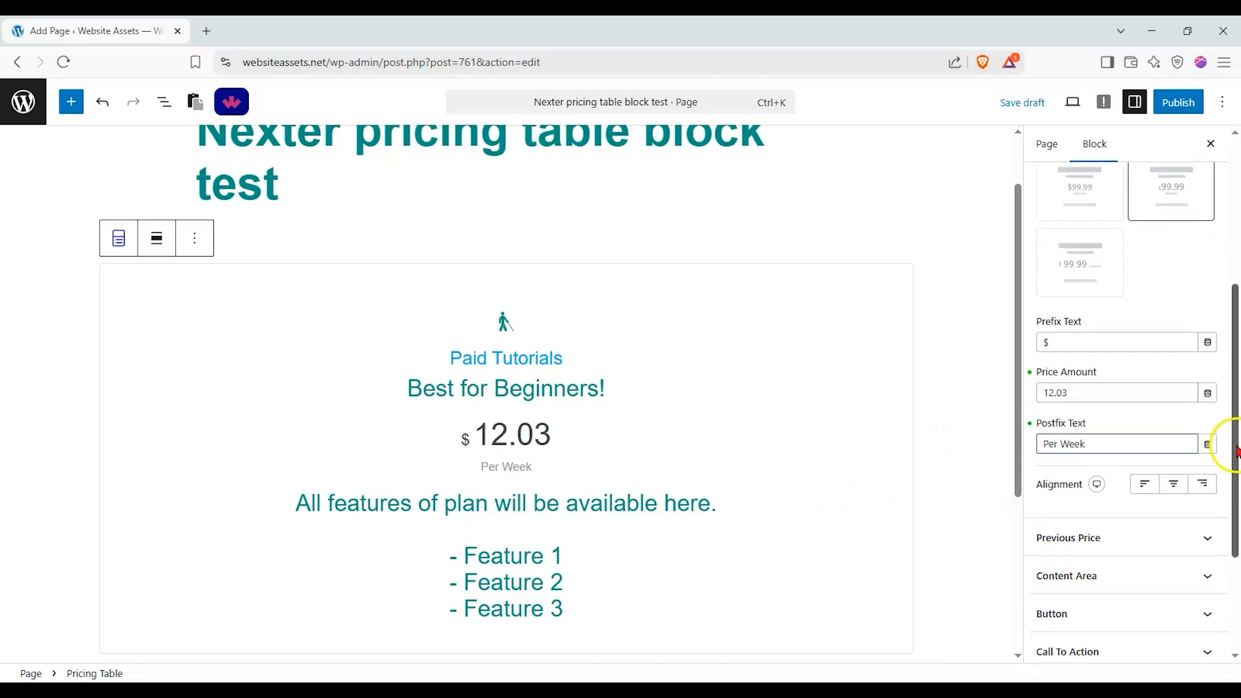
click(1147, 458)
click(1173, 460)
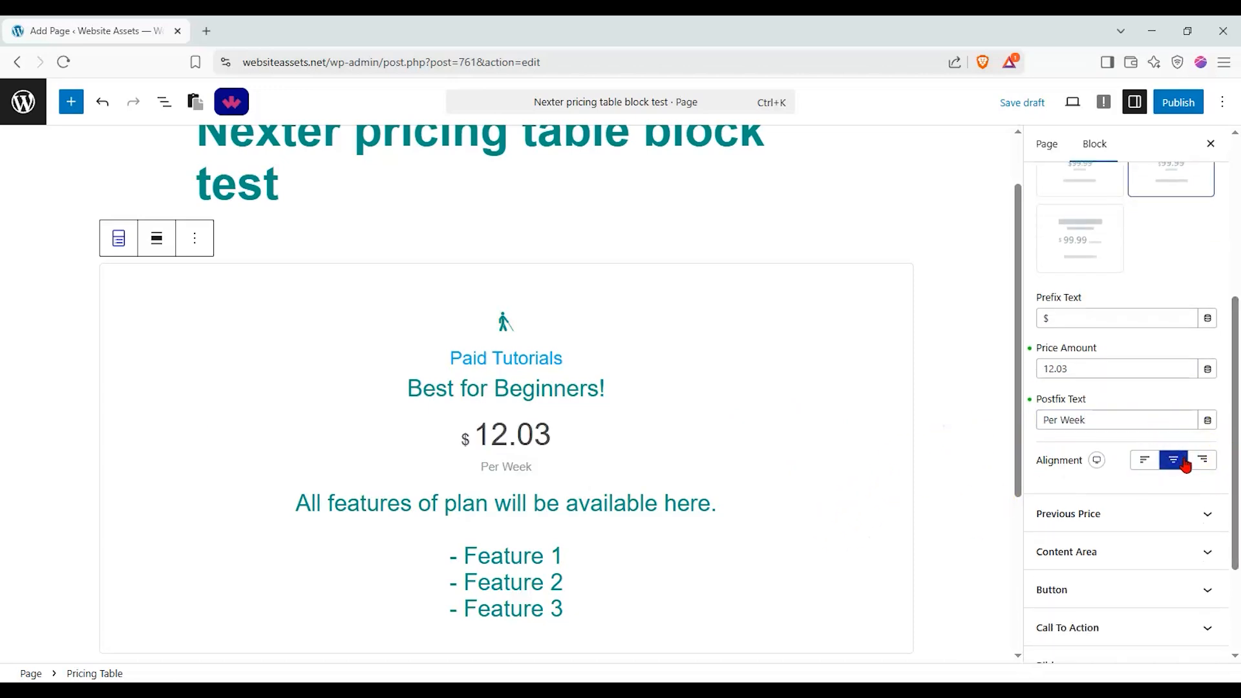
scroll(1212, 326, up, 3)
click(1209, 322)
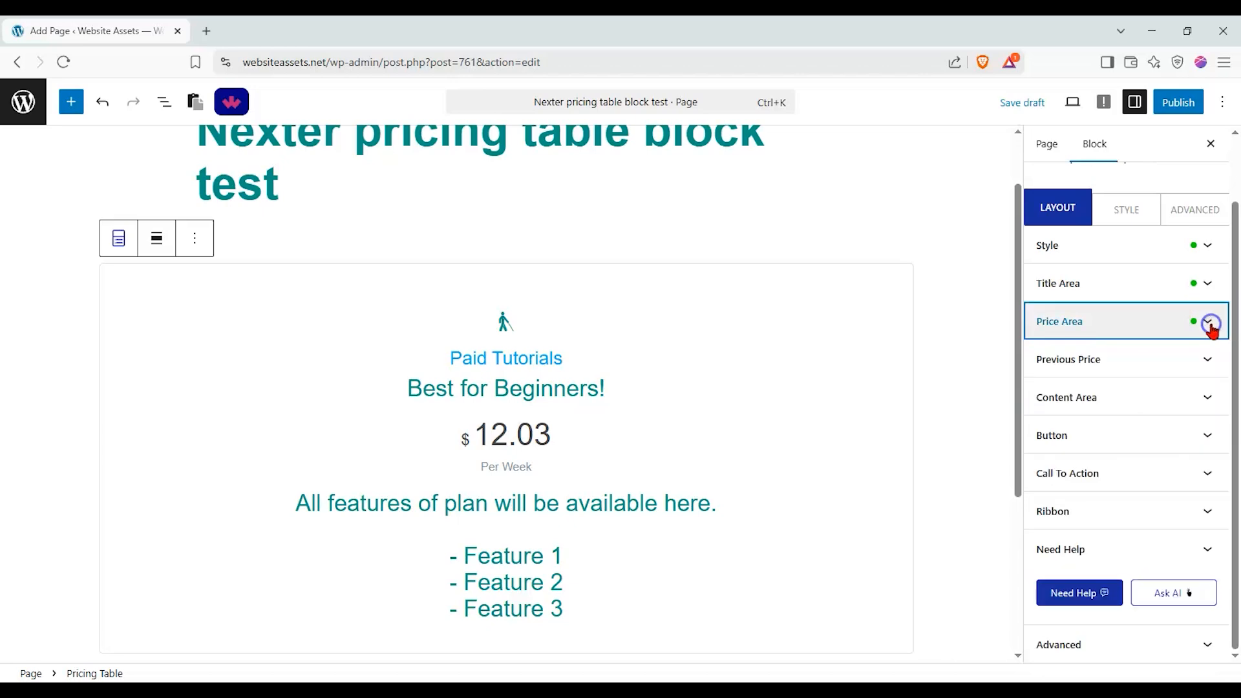
- Display a previous price in the pricing table, set its amount to 234.99 and collapse its settings
click(1213, 362)
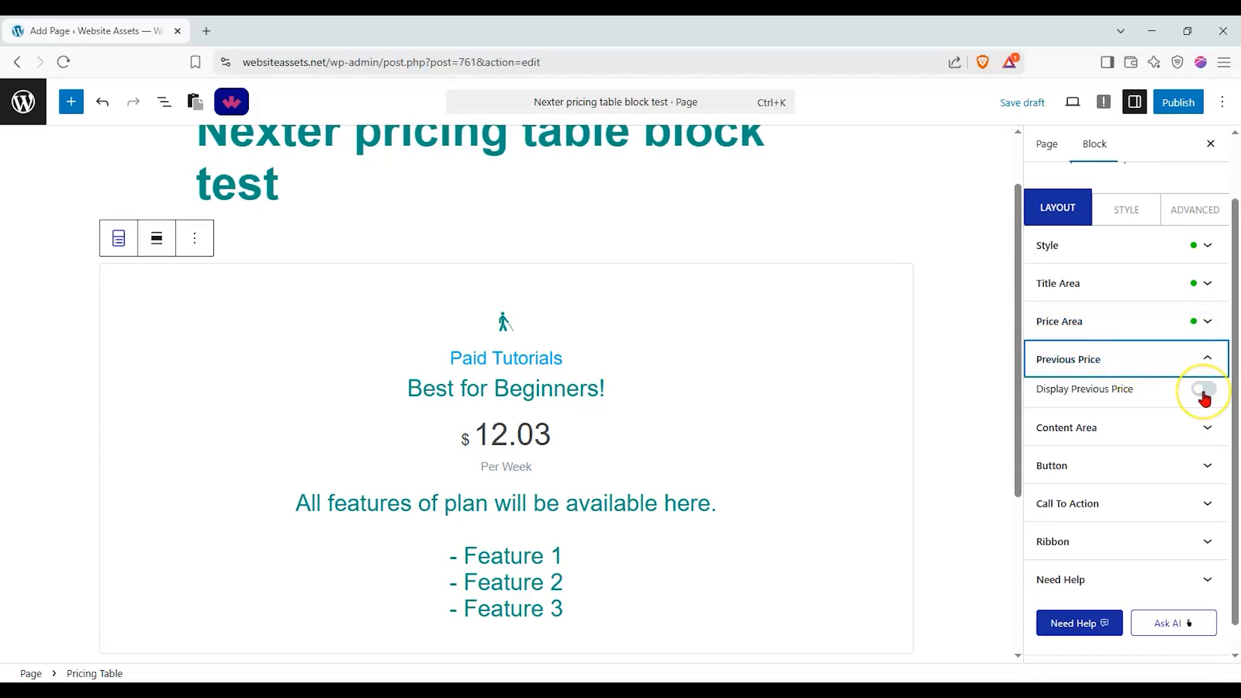
click(1204, 390)
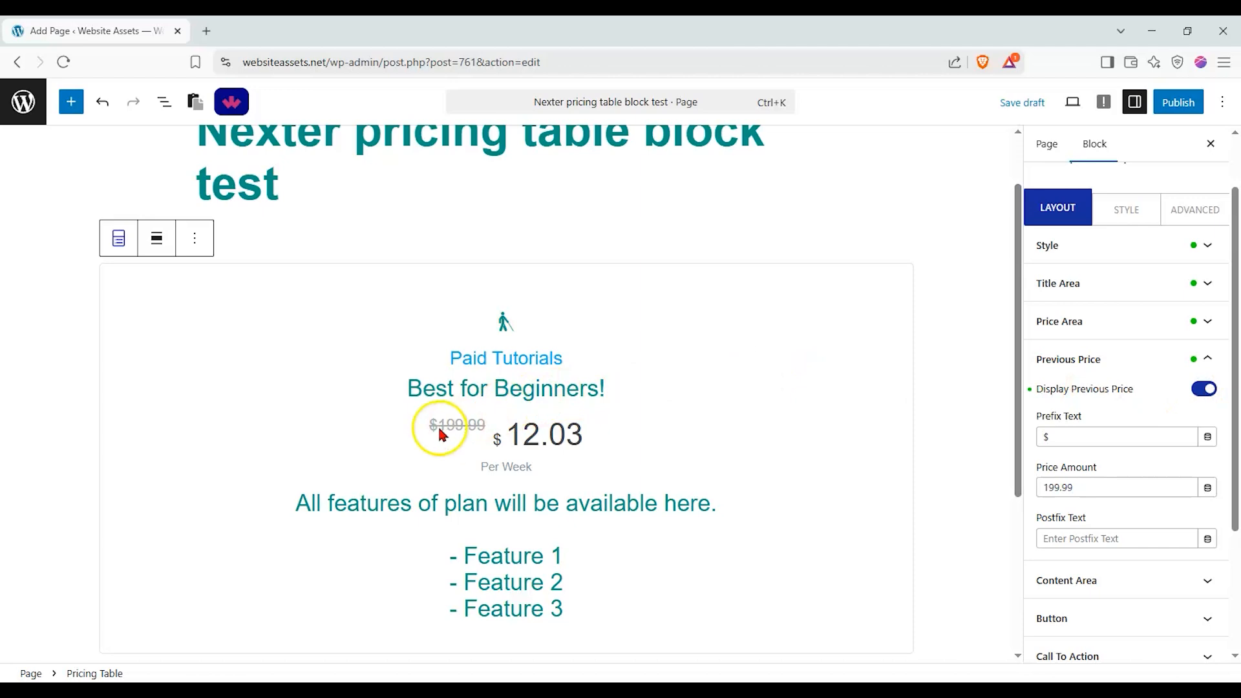
double_click(1083, 485)
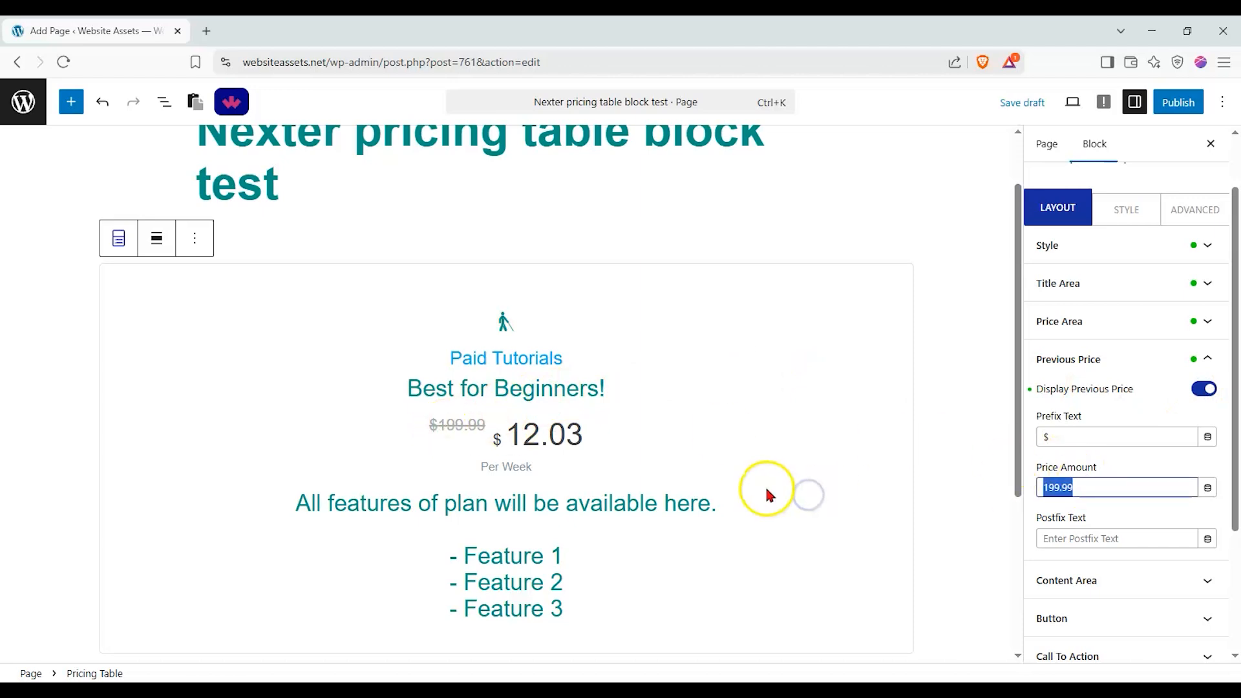
text(234)
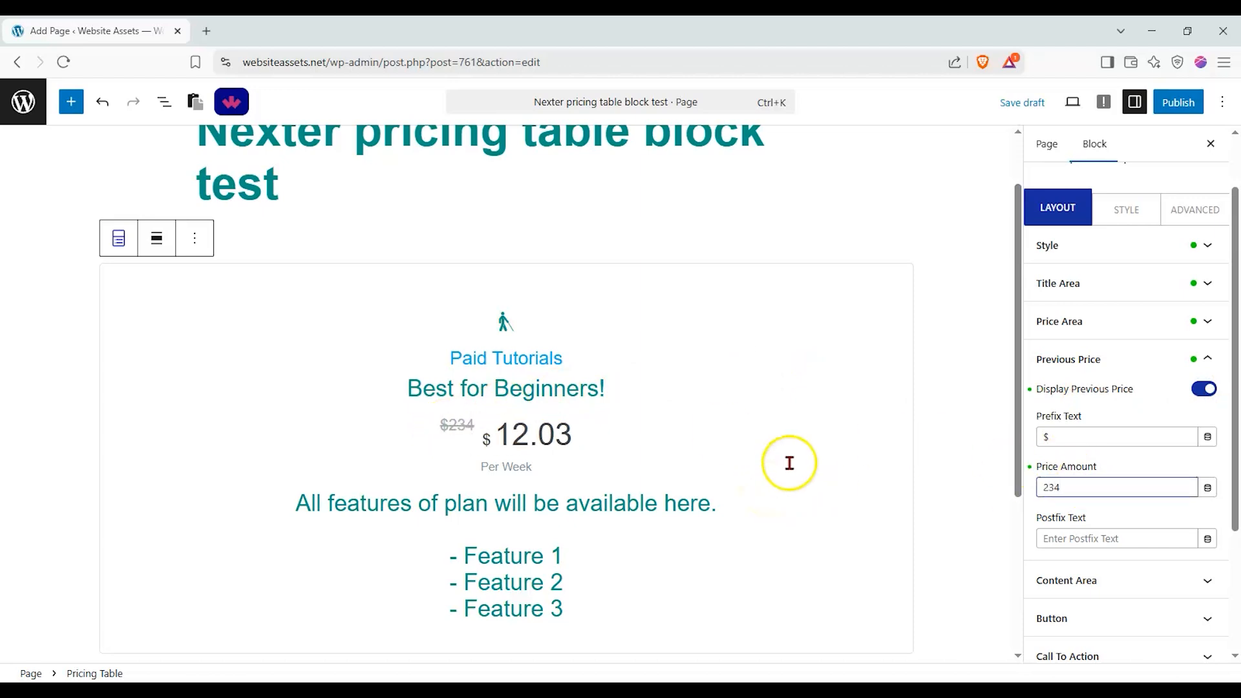
text(.99)
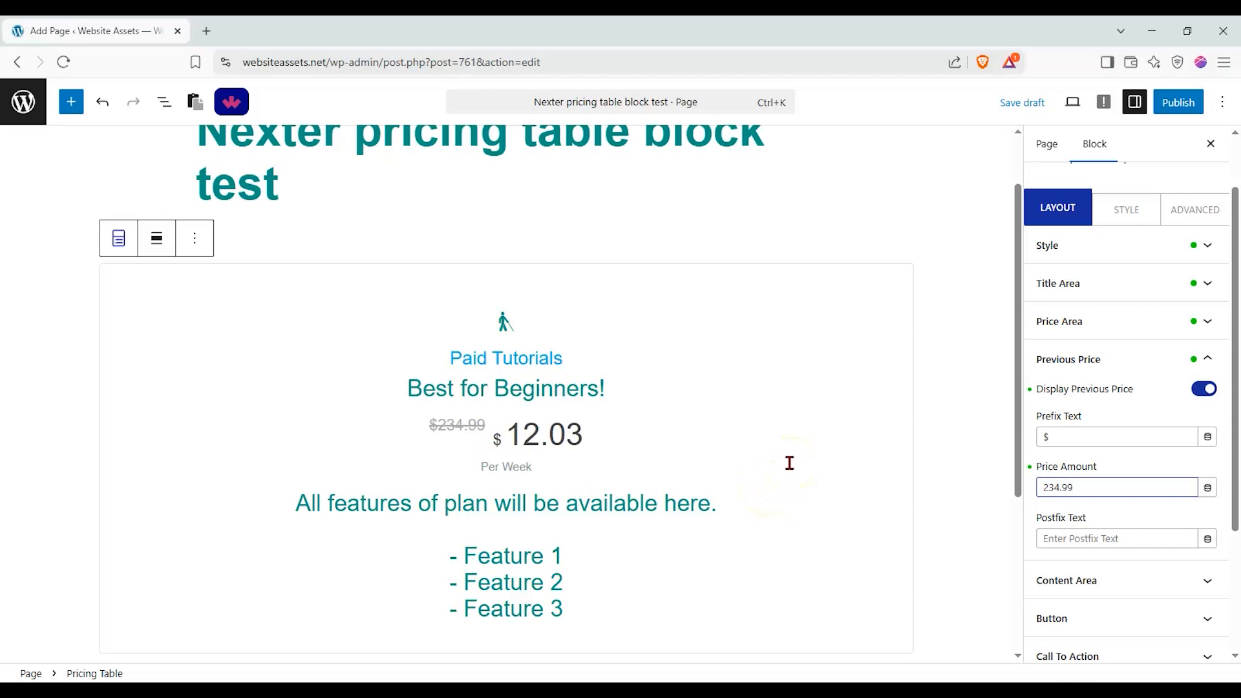
scroll(1101, 401, down, 2)
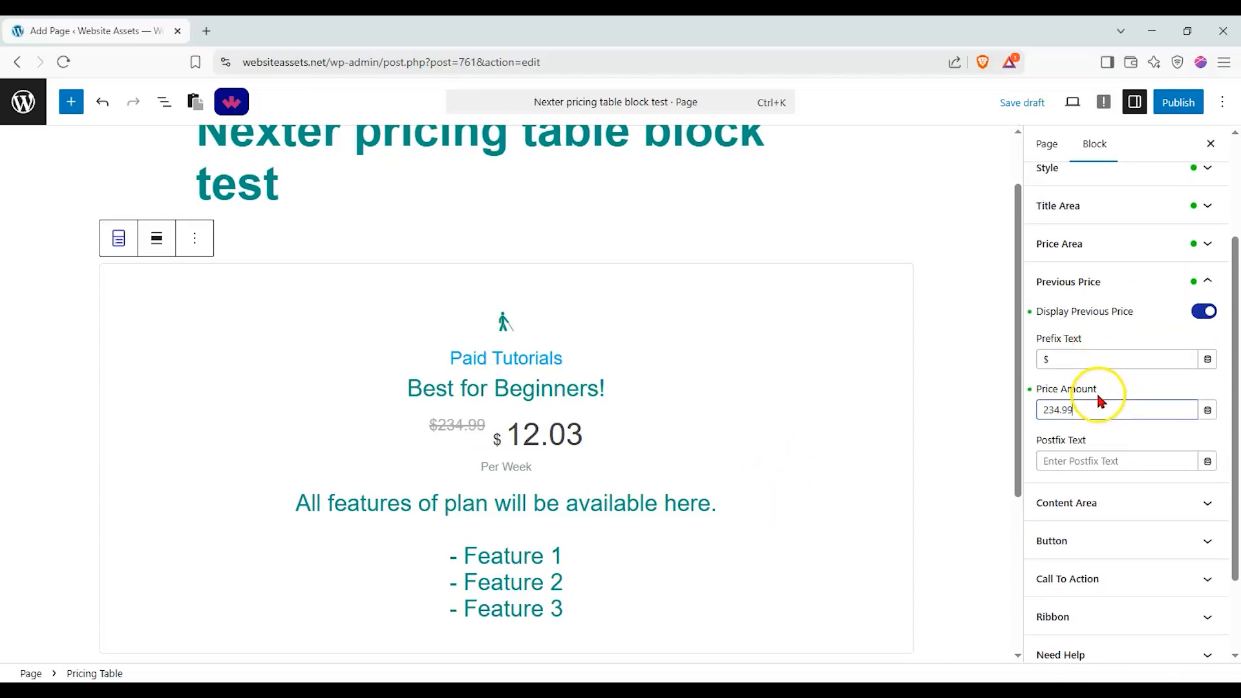
click(1207, 283)
- Change the Content Area's content type to Stylish List and give the list the second layout style
click(1206, 396)
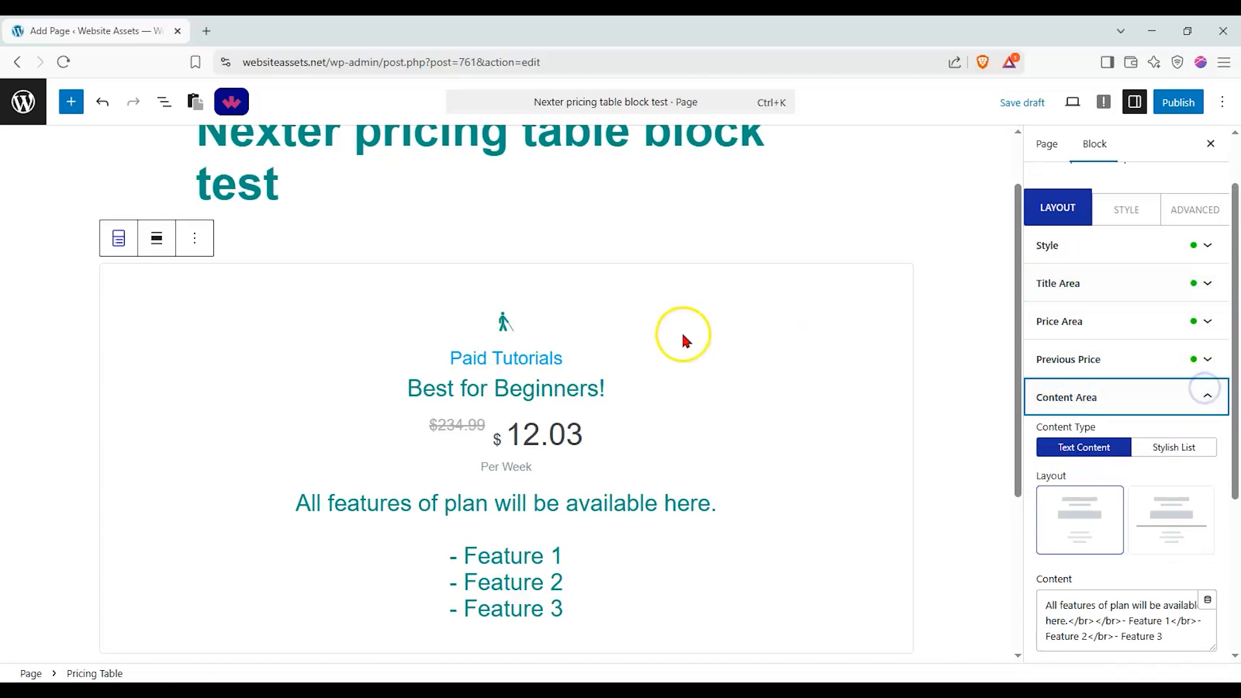
scroll(684, 338, down, 2)
scroll(685, 339, up, 1)
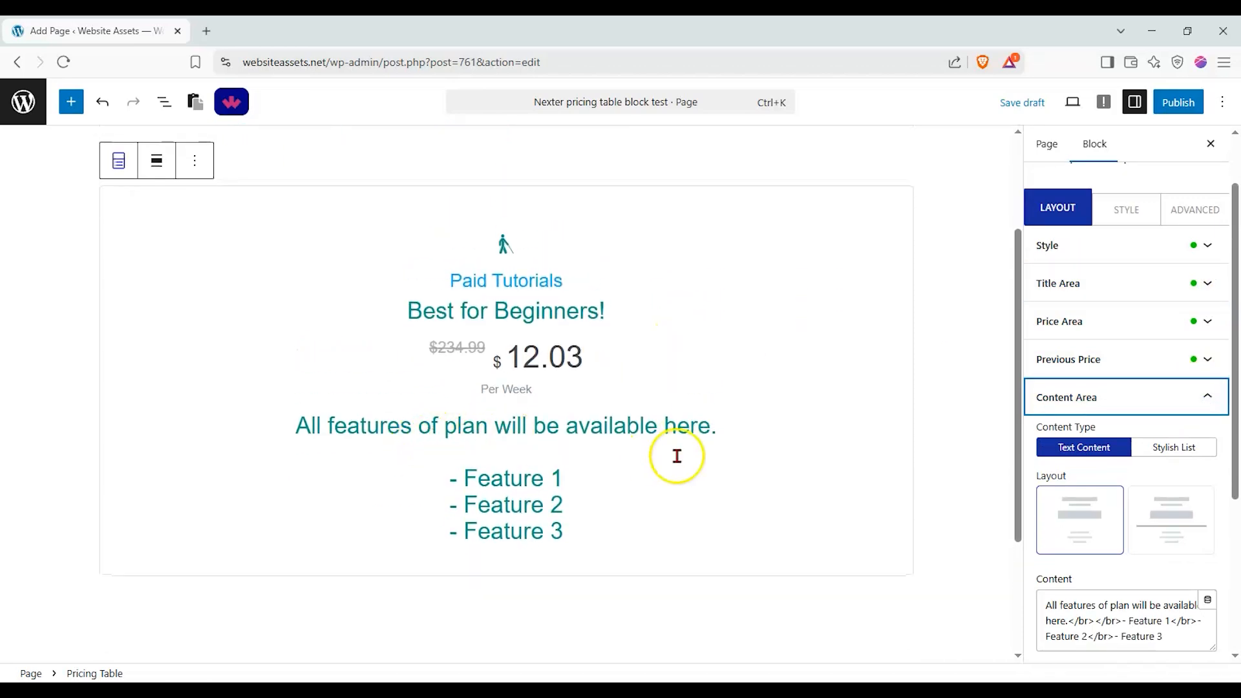
scroll(1196, 453, down, 1)
click(1136, 429)
click(1104, 434)
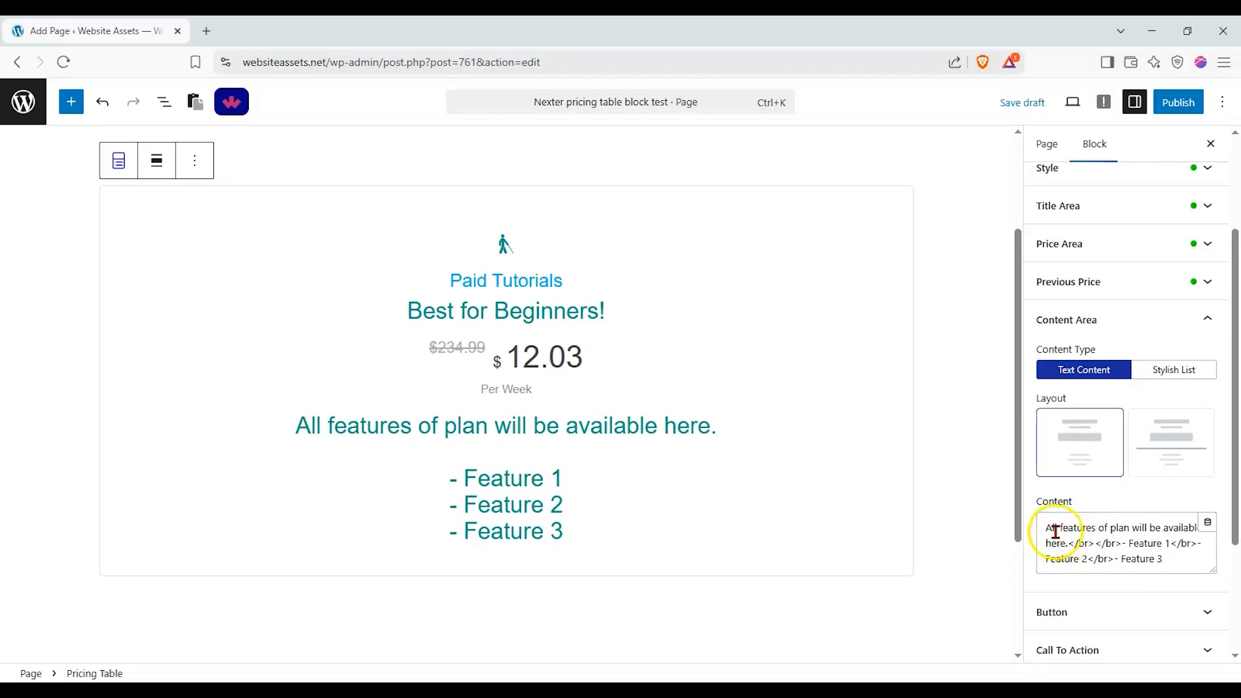
click(1172, 375)
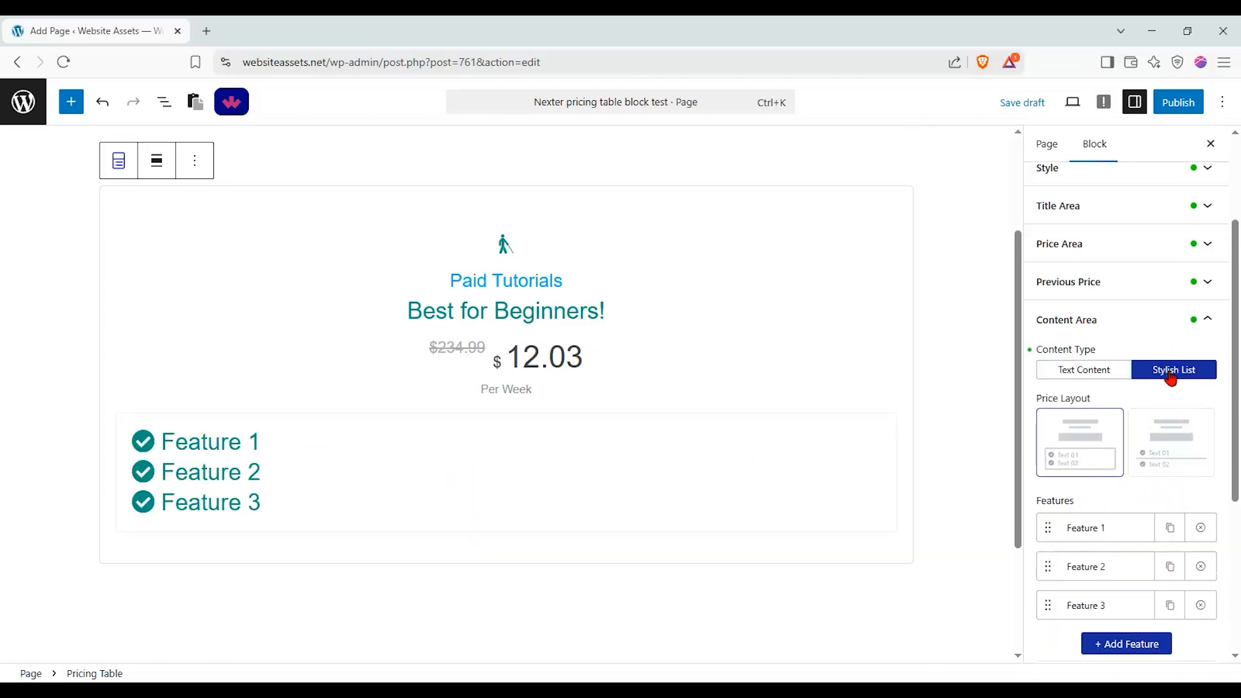
scroll(1126, 470, down, 1)
click(1158, 379)
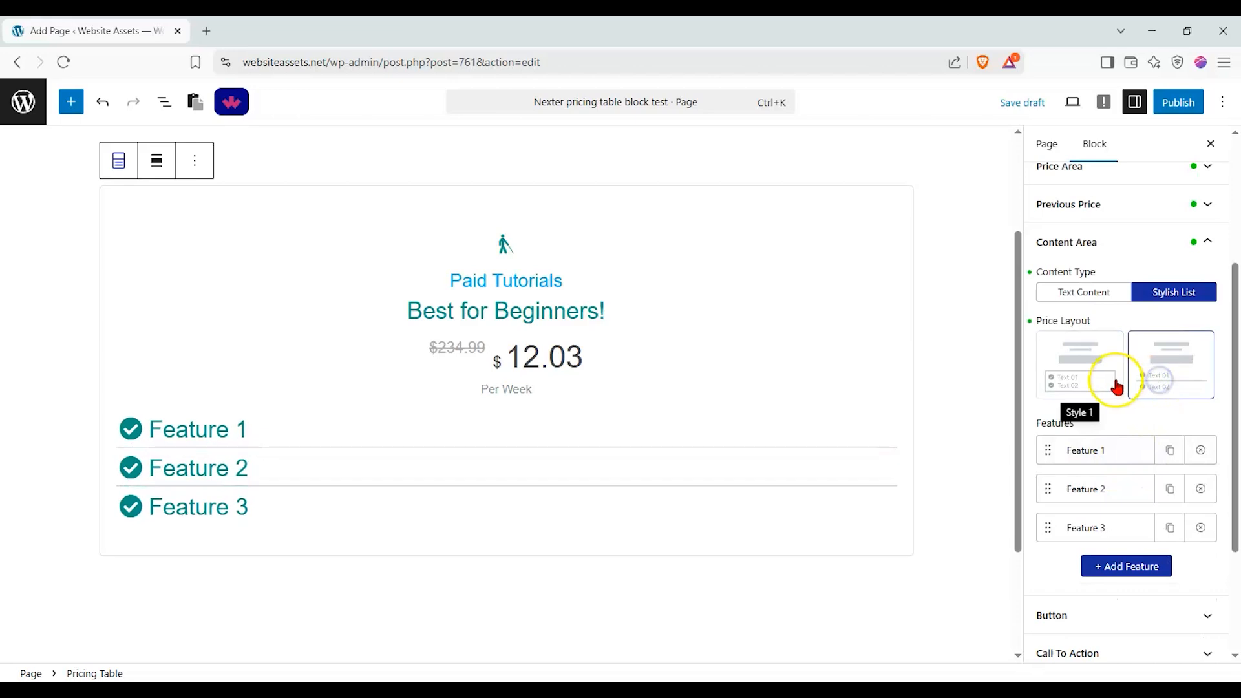
- Change the first feature's description to "Easy to follow" and collapse that feature
click(1103, 451)
triple_click(1105, 511)
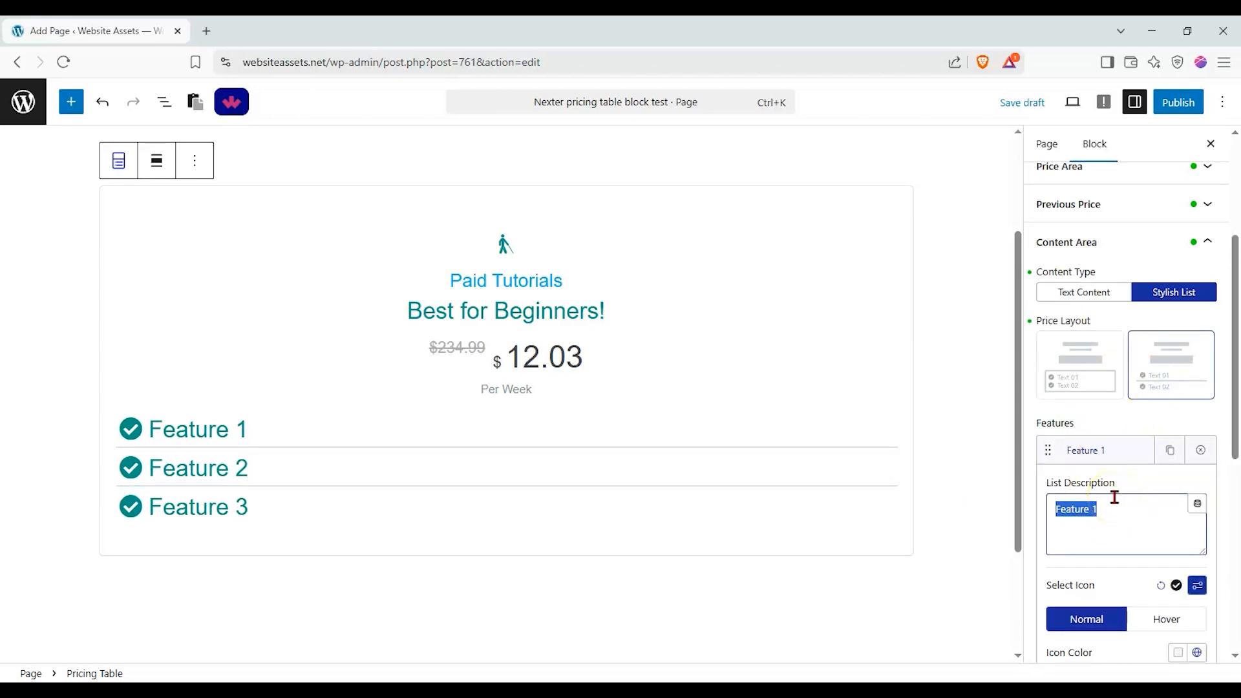
text(Easy to fo)
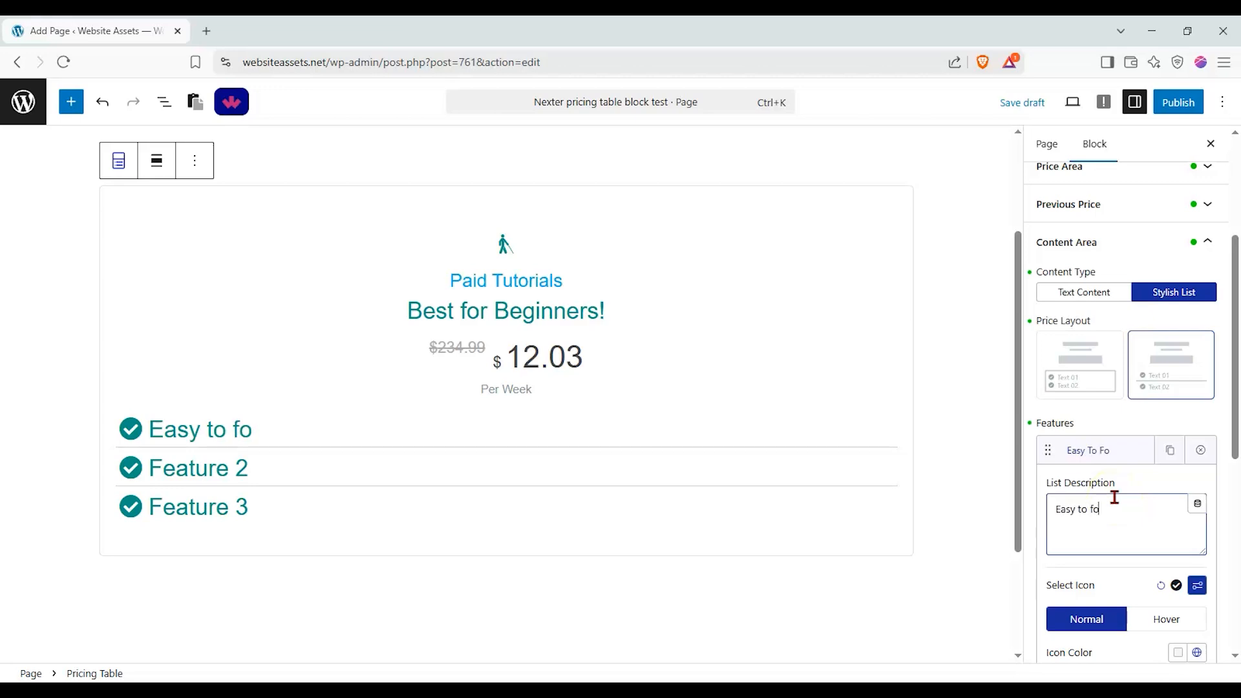
click(1096, 454)
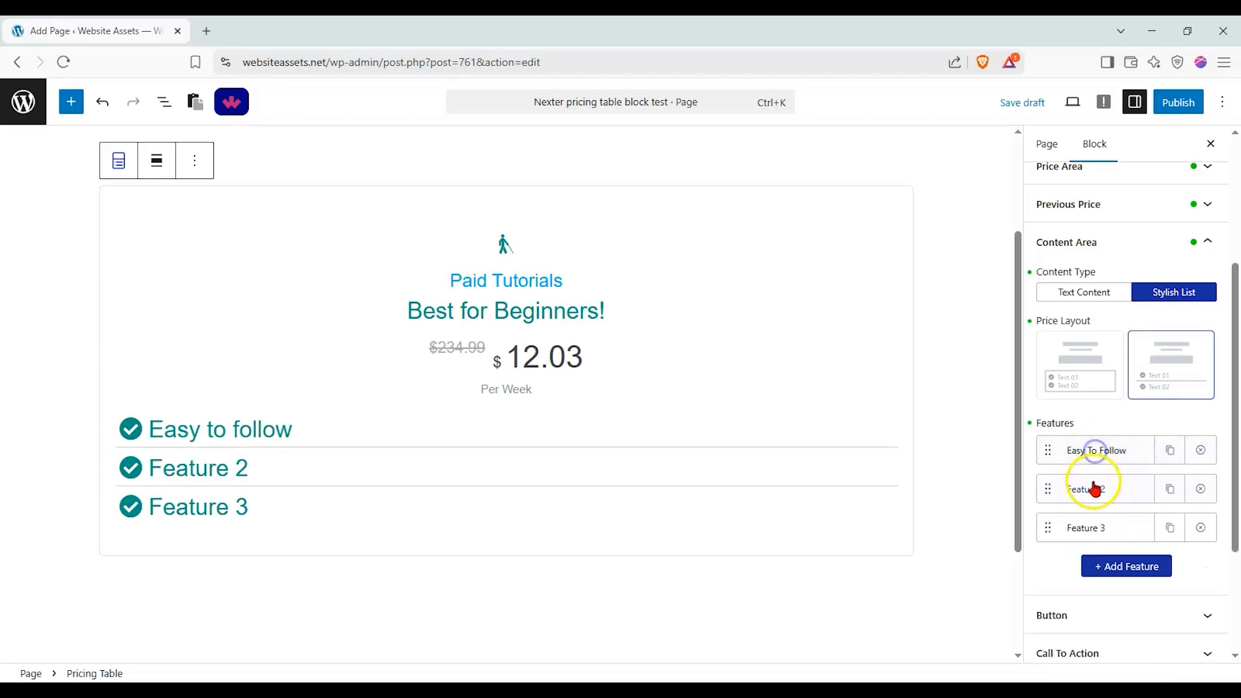
- Change the second feature's description to "Affordable" and collapse that feature
click(1095, 489)
drag(1109, 548, 906, 553)
text(Affior)
key(BackSpace)
key(BackSpace)
key(BackSpace)
text(ordable)
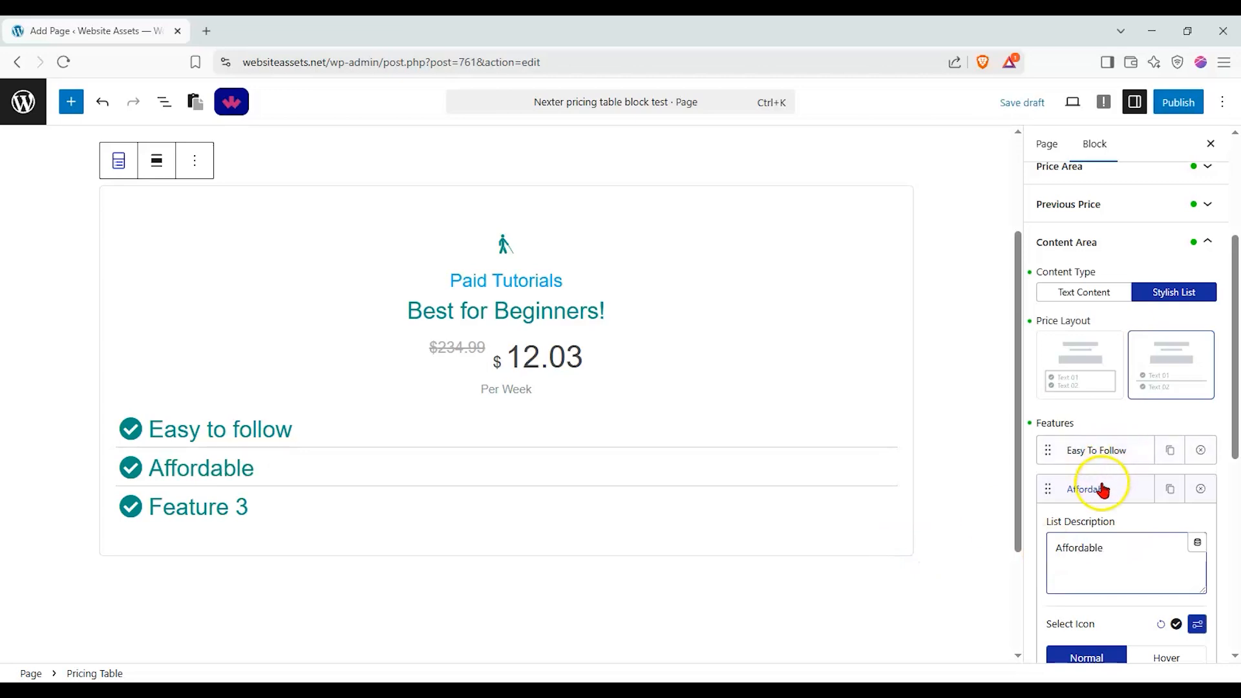
click(1099, 490)
- Change the third feature's description to "Tailored experience!"
click(1099, 527)
drag(1108, 586, 954, 591)
text(Tailor)
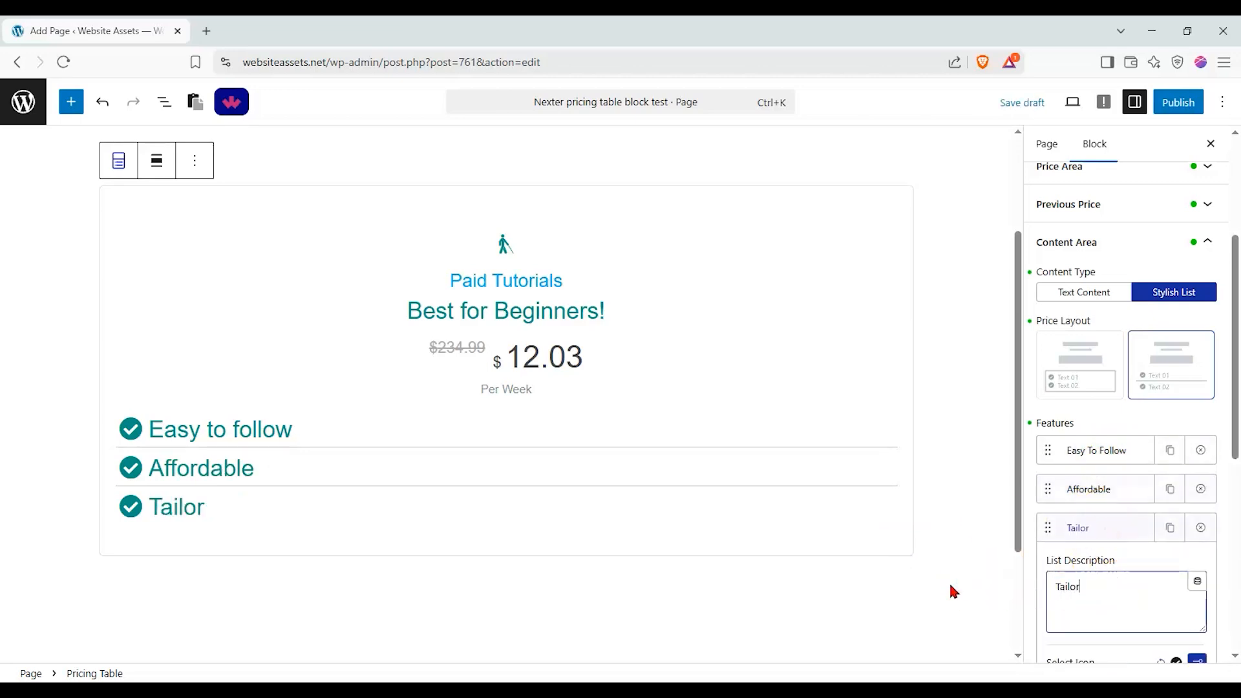
text(ed experience!)
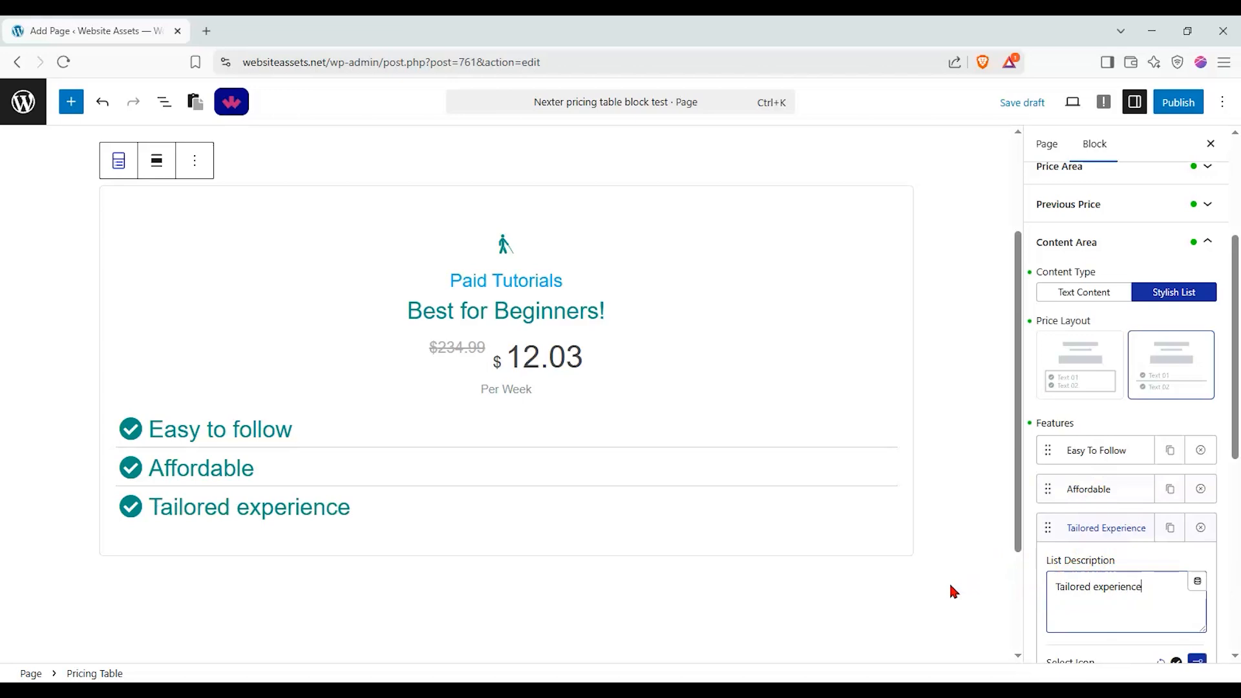
scroll(1120, 421, down, 2)
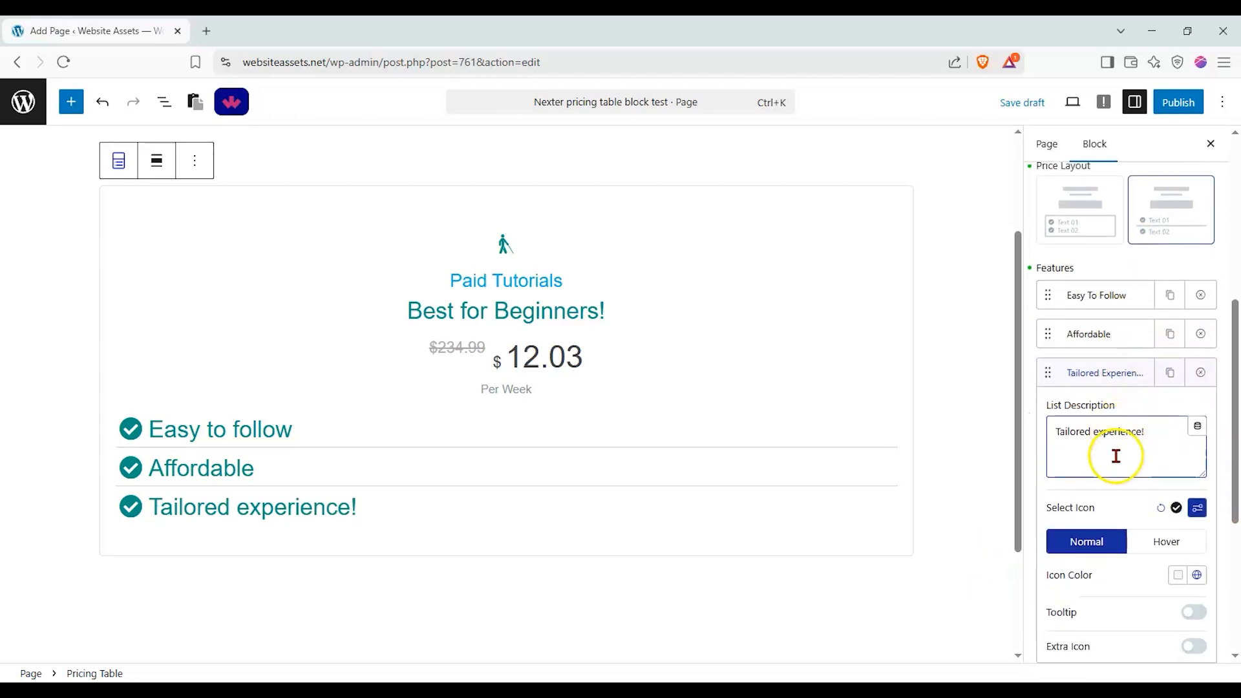
- Turn on the extra icon for the "Tailored experience!" feature, leaving its tooltip off
click(1193, 616)
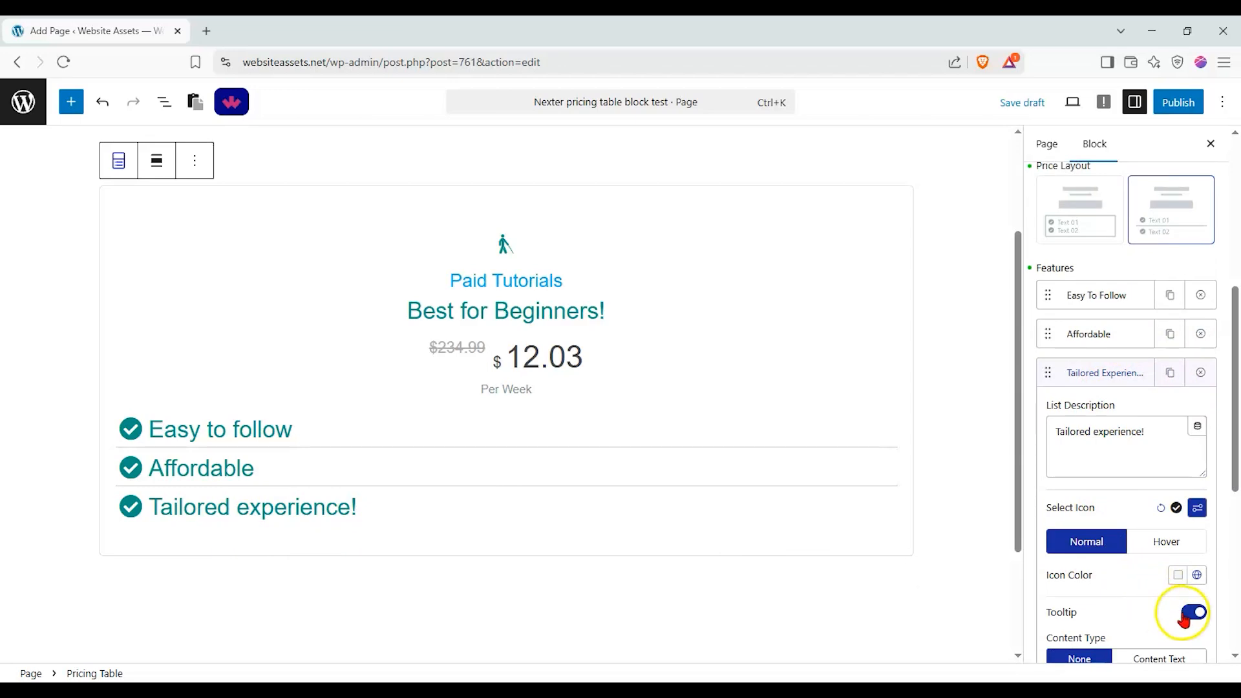
click(1193, 613)
scroll(1160, 611, down, 2)
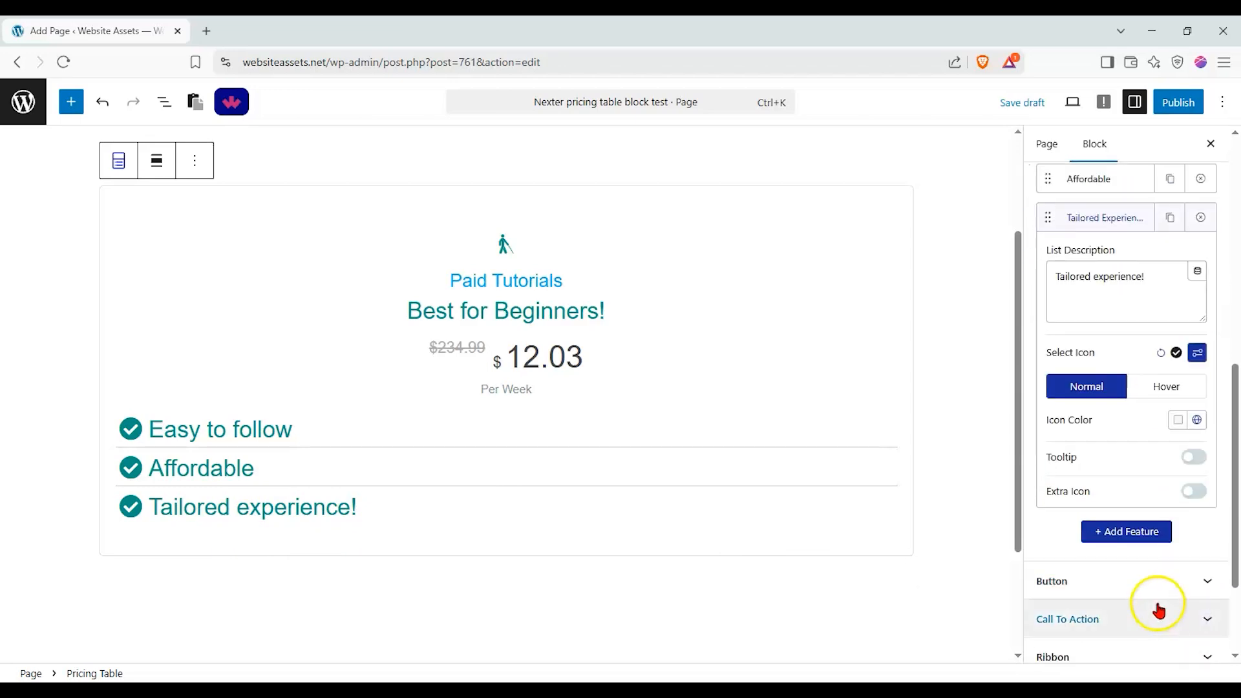
click(1193, 493)
scroll(1107, 327, up, 2)
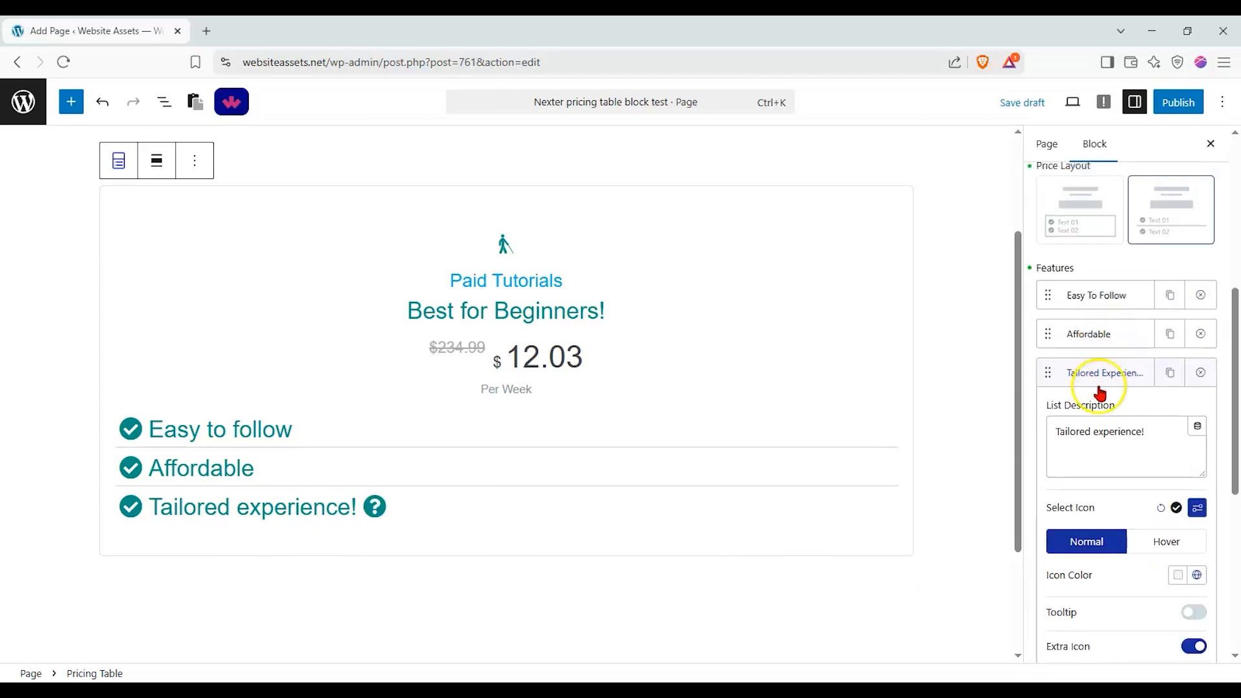
- Move the "Tailored experience!" feature above "Affordable" in the feature list and collapse the Content Area settings
click(1094, 371)
drag(1068, 369, 1051, 333)
scroll(1117, 382, up, 5)
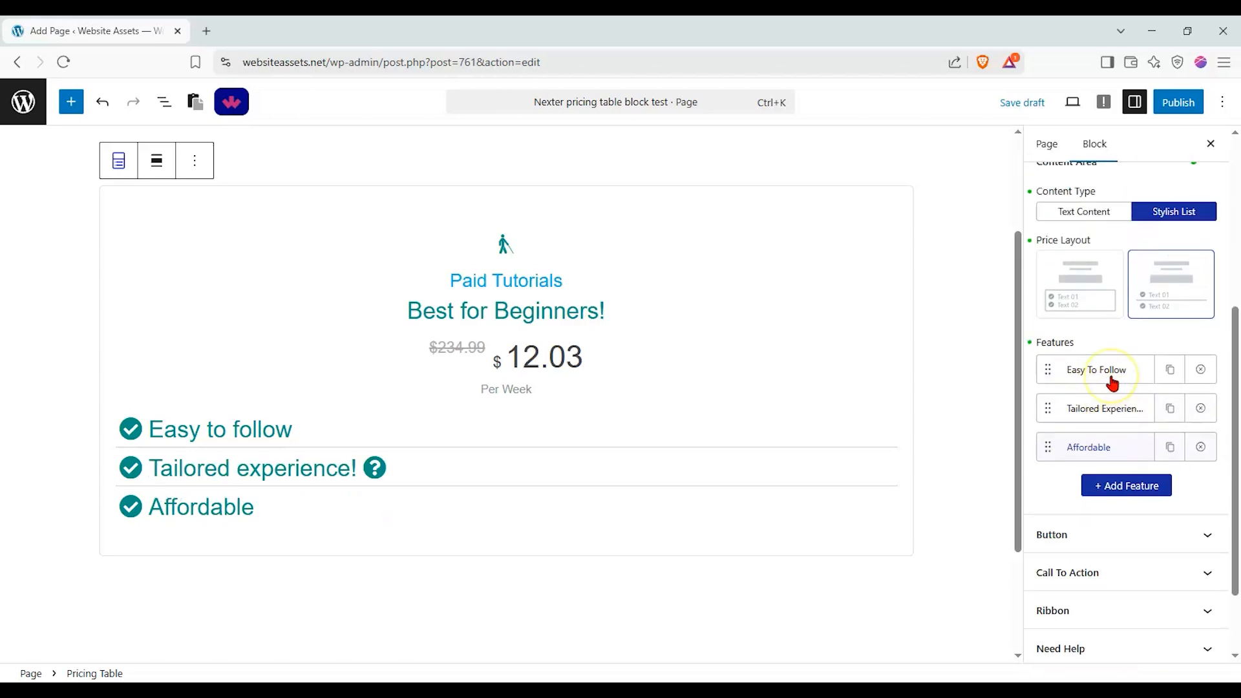
click(1183, 407)
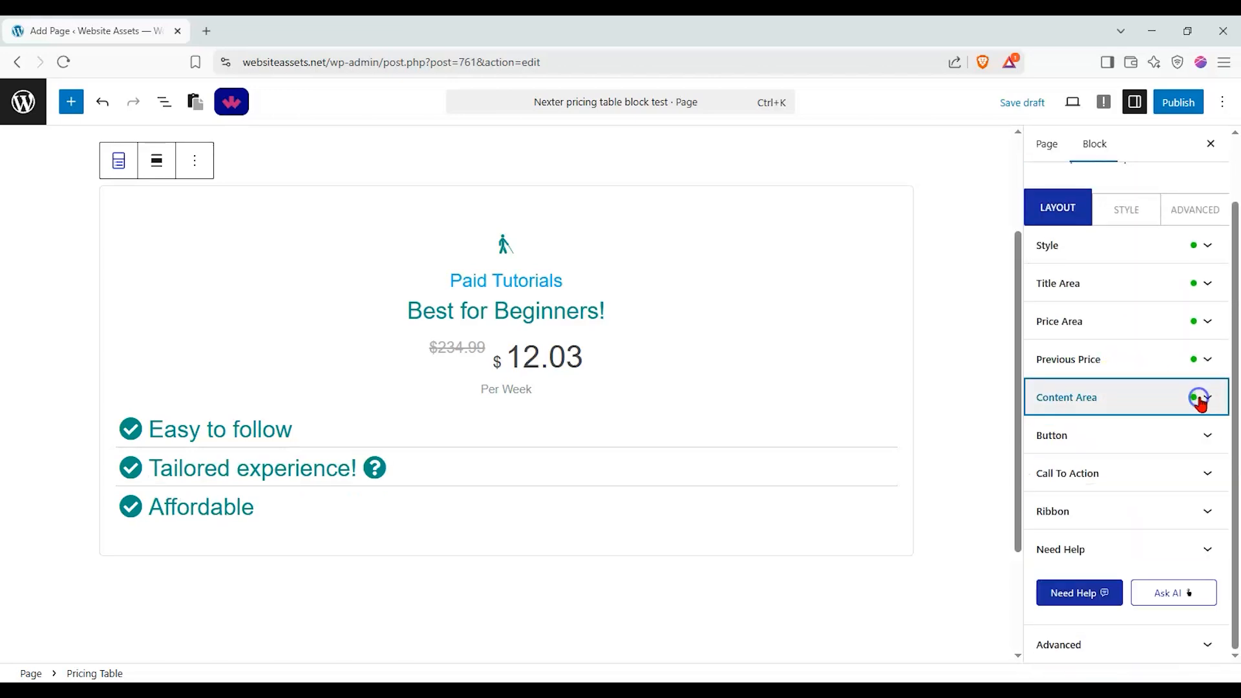
- Show the pricing table's button and give it the second, boxed style
click(1208, 435)
click(1204, 465)
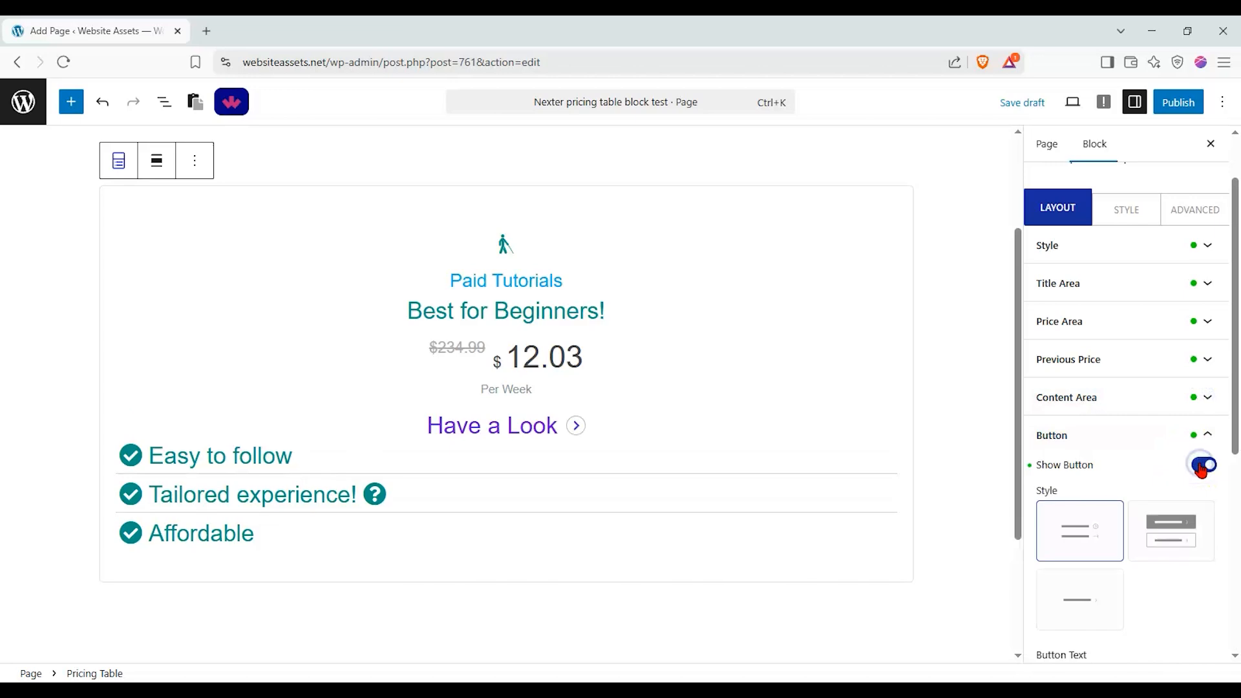
click(1177, 522)
scroll(1177, 520, down, 2)
click(1103, 419)
click(1171, 400)
- Change the button text to "Learn More!"
drag(1143, 523, 855, 501)
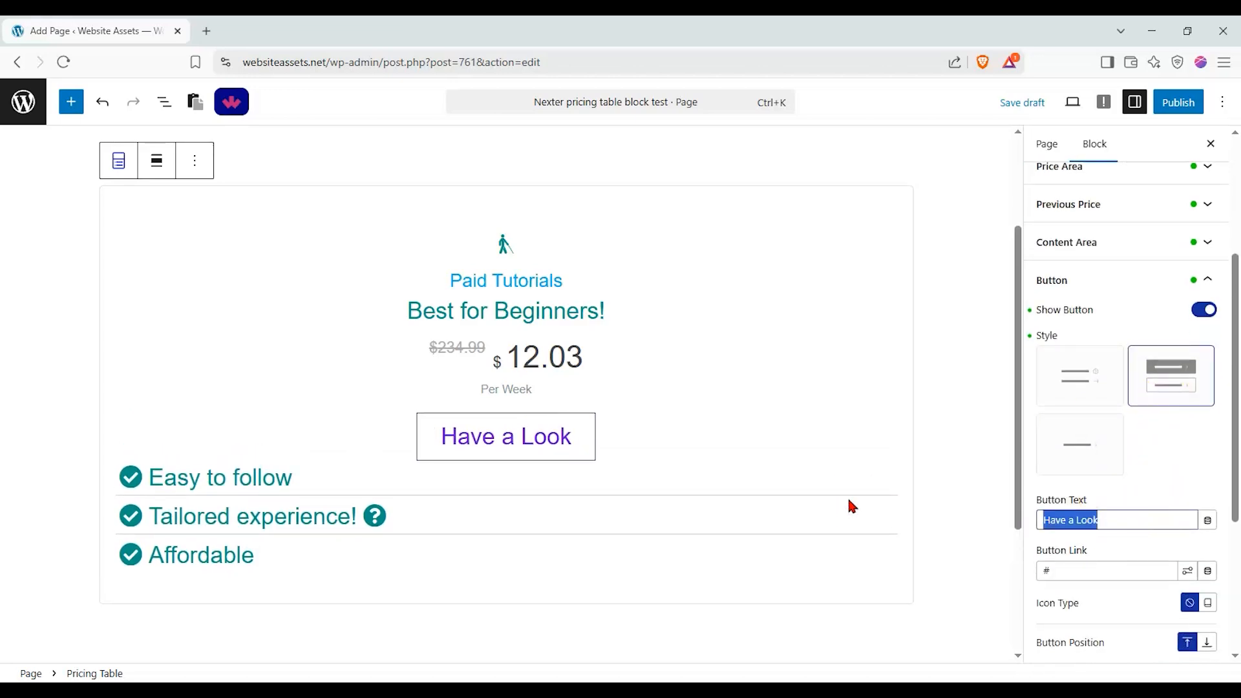
text(Learn Miore)
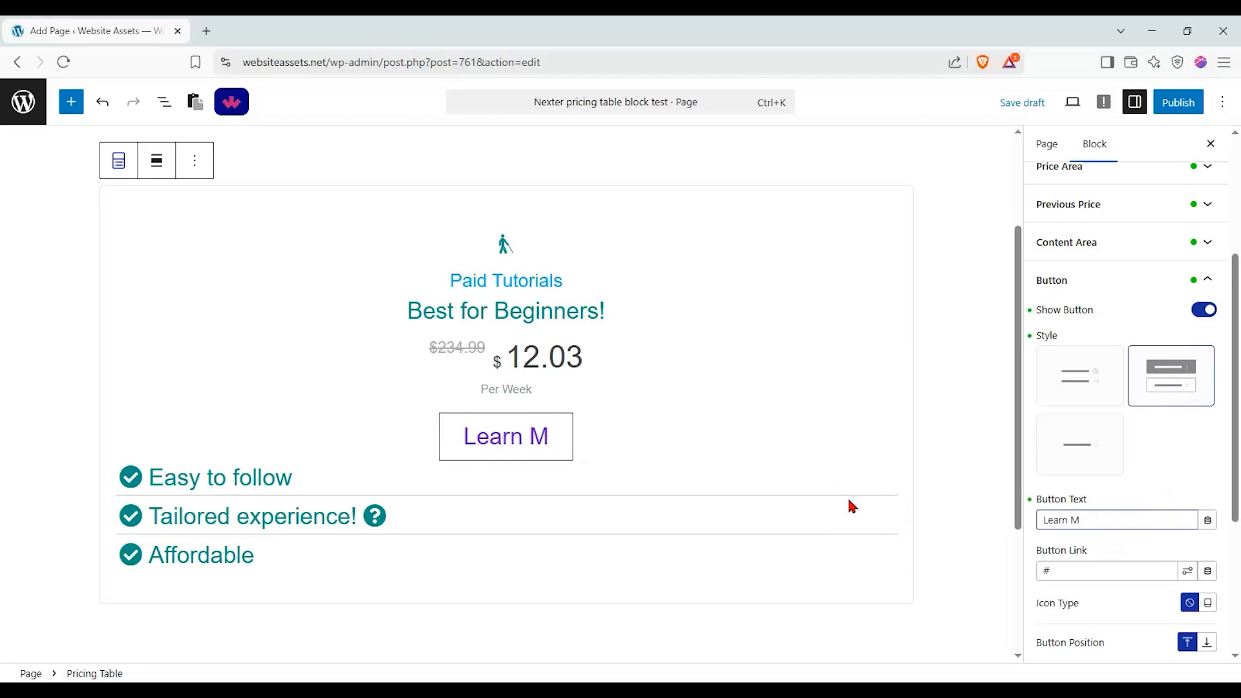
text(pr)
key(BackSpace)
key(BackSpace)
text(iore)
key(BackSpace)
key(BackSpace)
key(BackSpace)
key(BackSpace)
text(ore!)
click(838, 345)
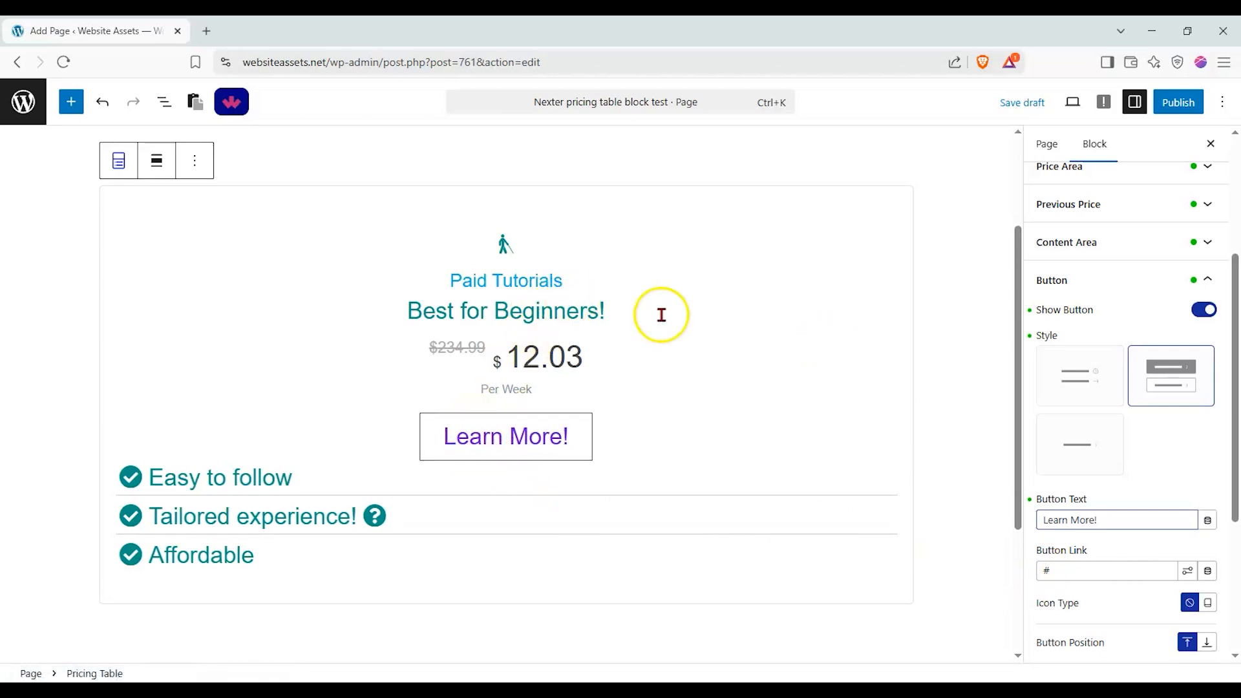
- Try an icon and the bottom position for the button, returning to no icon and the top position
scroll(1119, 428, down, 1)
scroll(1108, 438, down, 1)
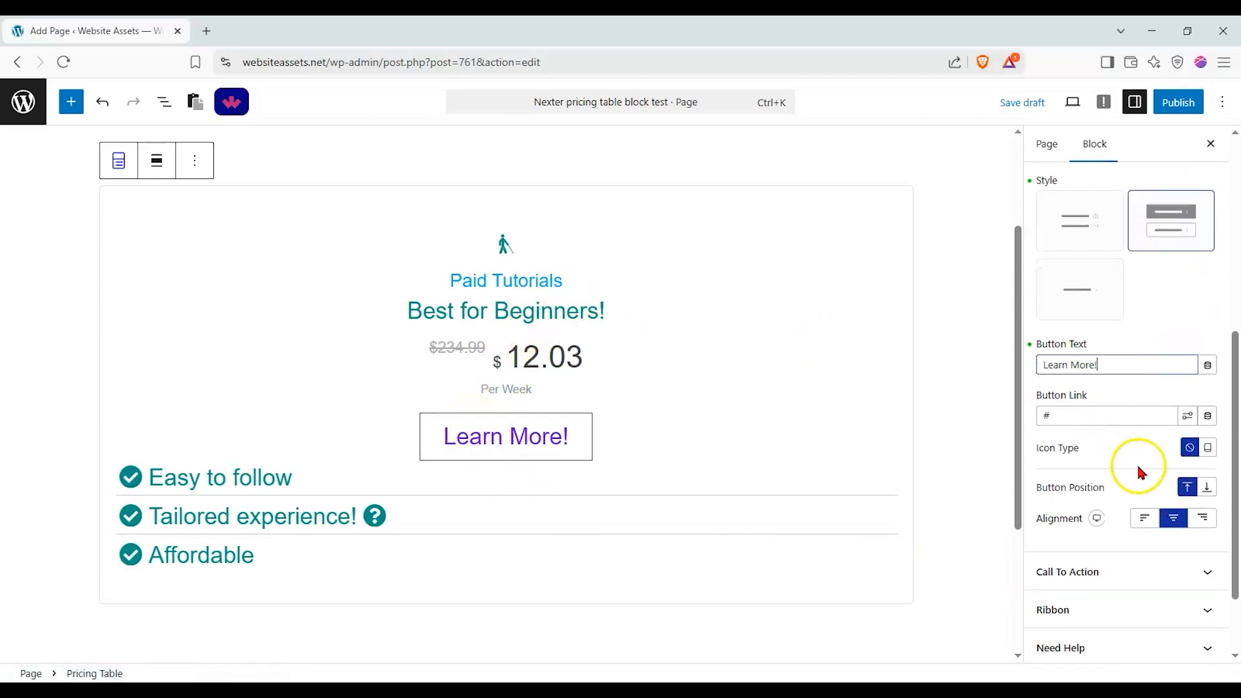
click(1206, 449)
click(1187, 448)
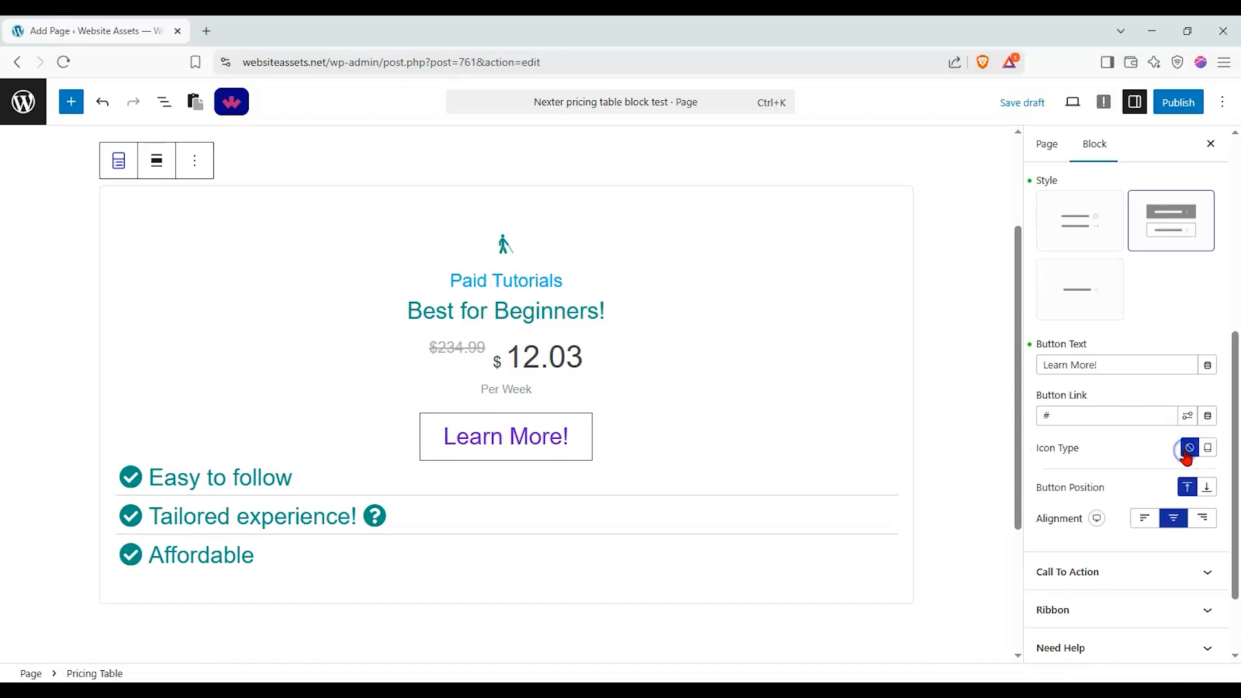
click(1206, 488)
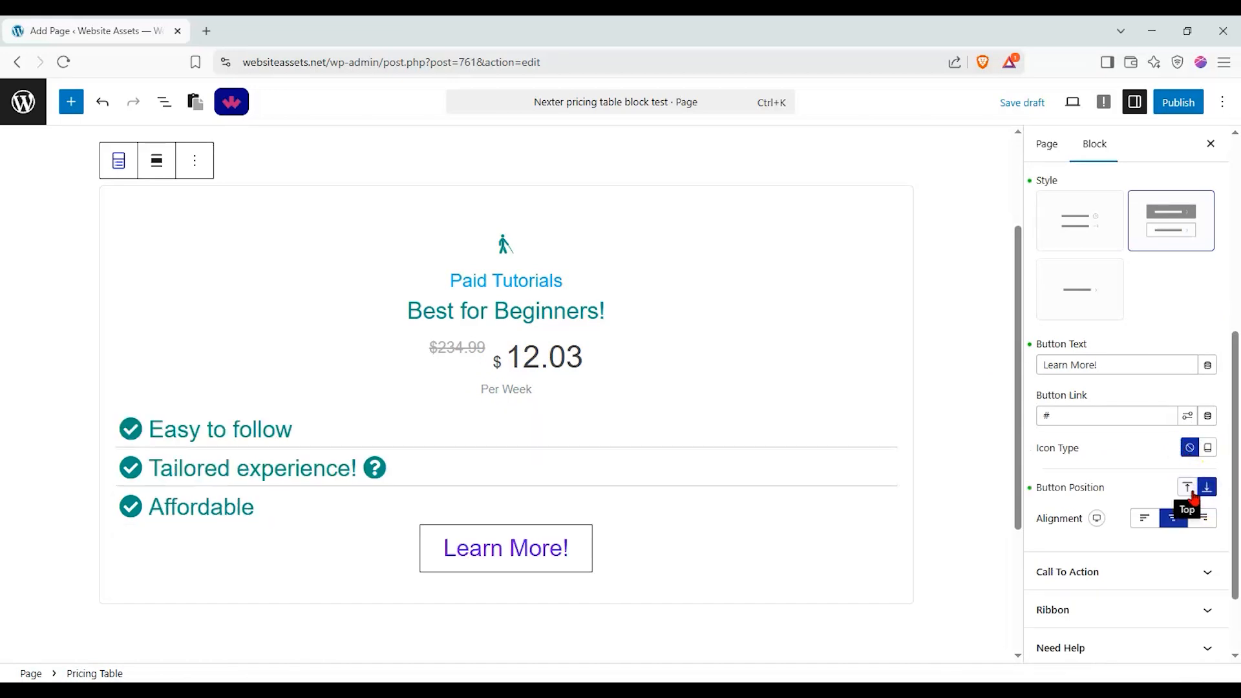
click(1191, 491)
- Try right and left alignment for the button, returning it to the center
click(1203, 519)
click(1141, 523)
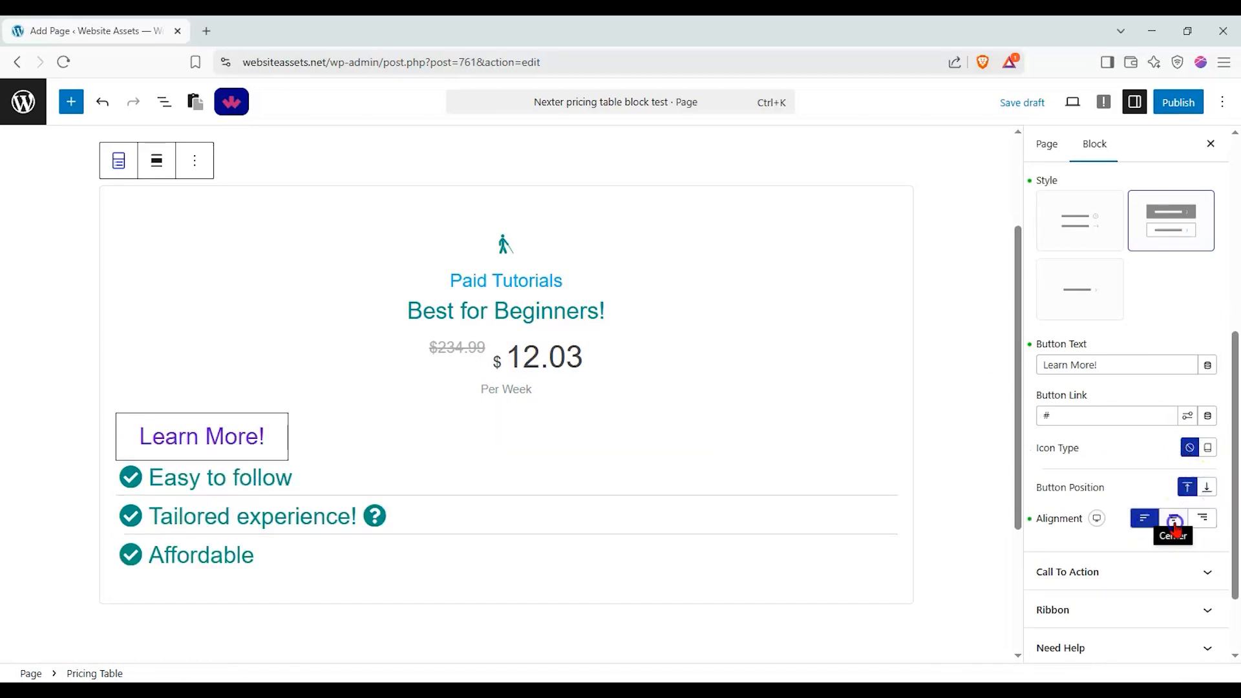
click(1175, 522)
- Set the Call To Action content to "**no refunds", align it to the center and collapse its settings
scroll(1174, 511, down, 2)
click(1175, 485)
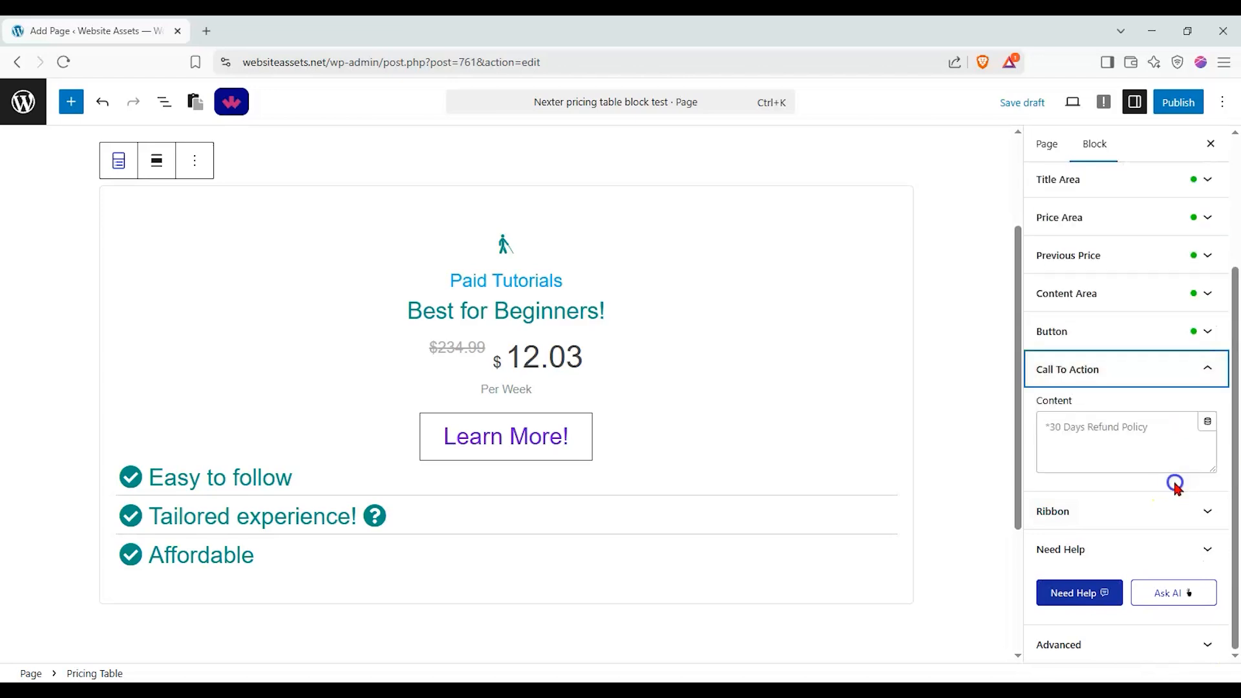
click(1167, 421)
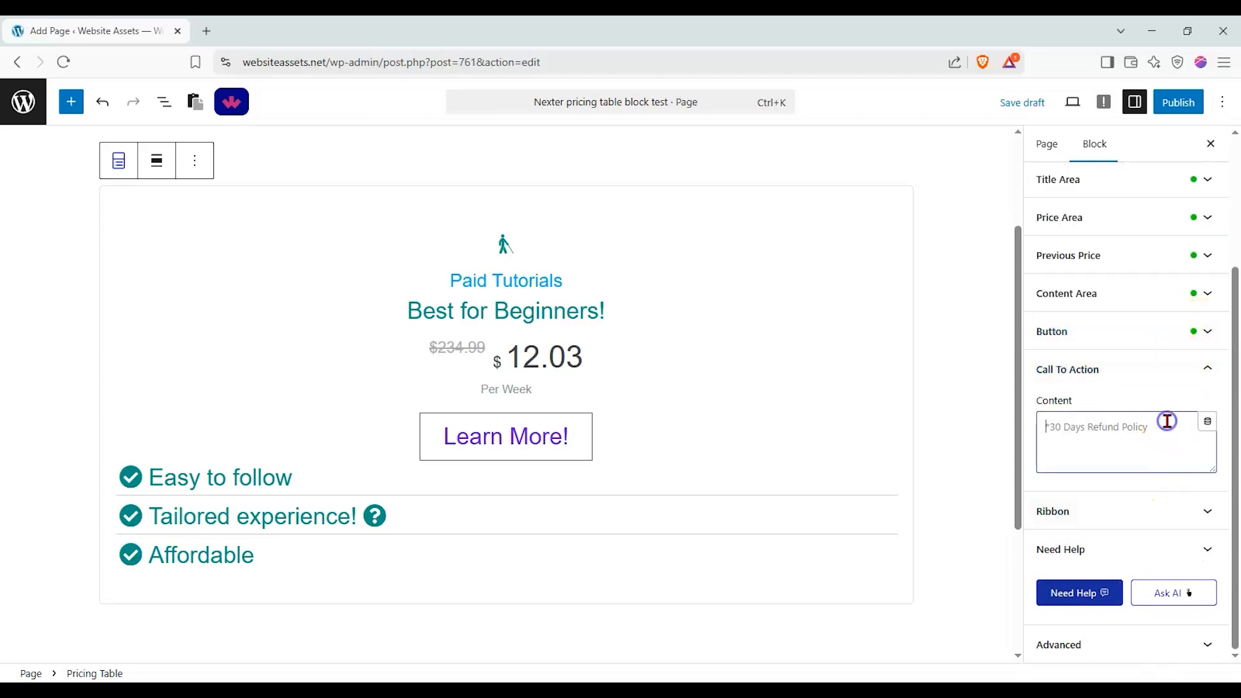
text(**n)
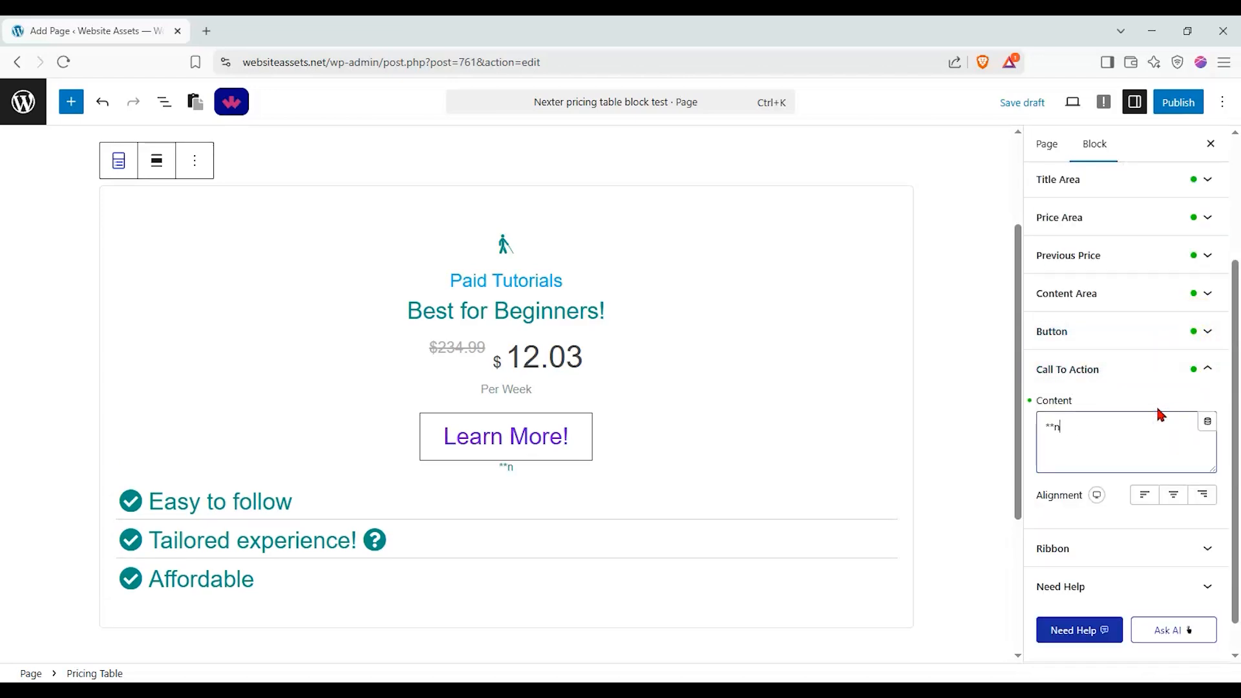
text(o refunds)
click(1146, 496)
click(1175, 496)
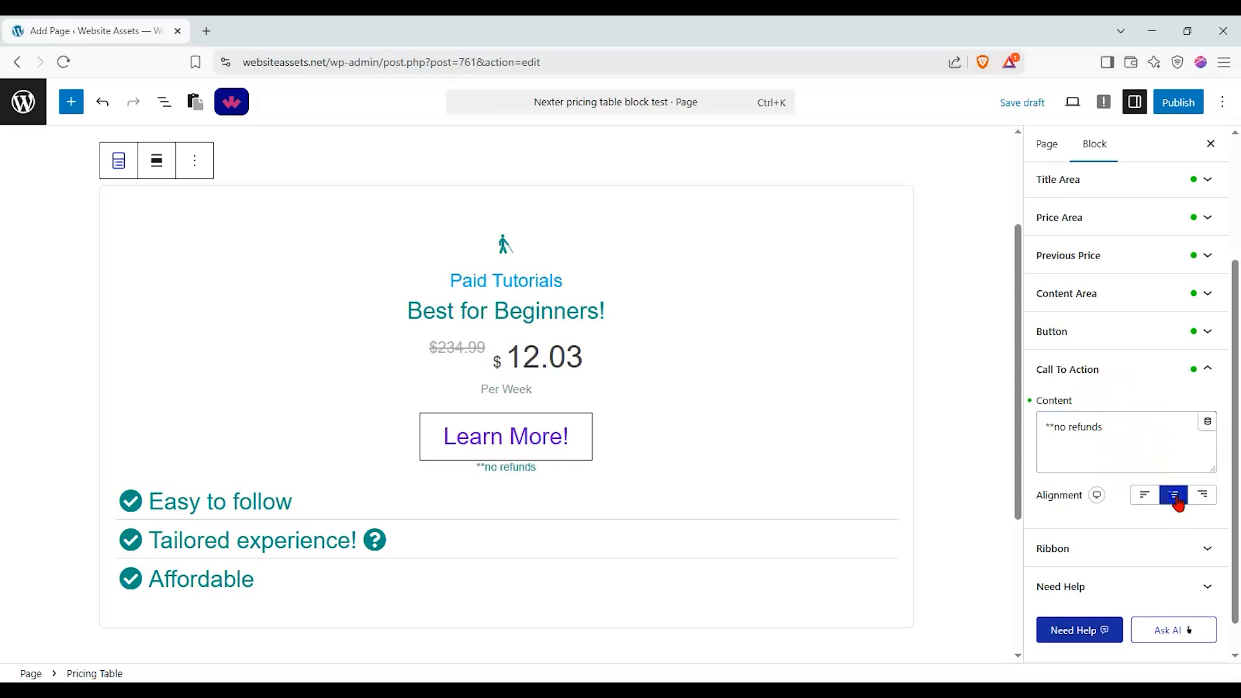
click(1206, 496)
click(1175, 496)
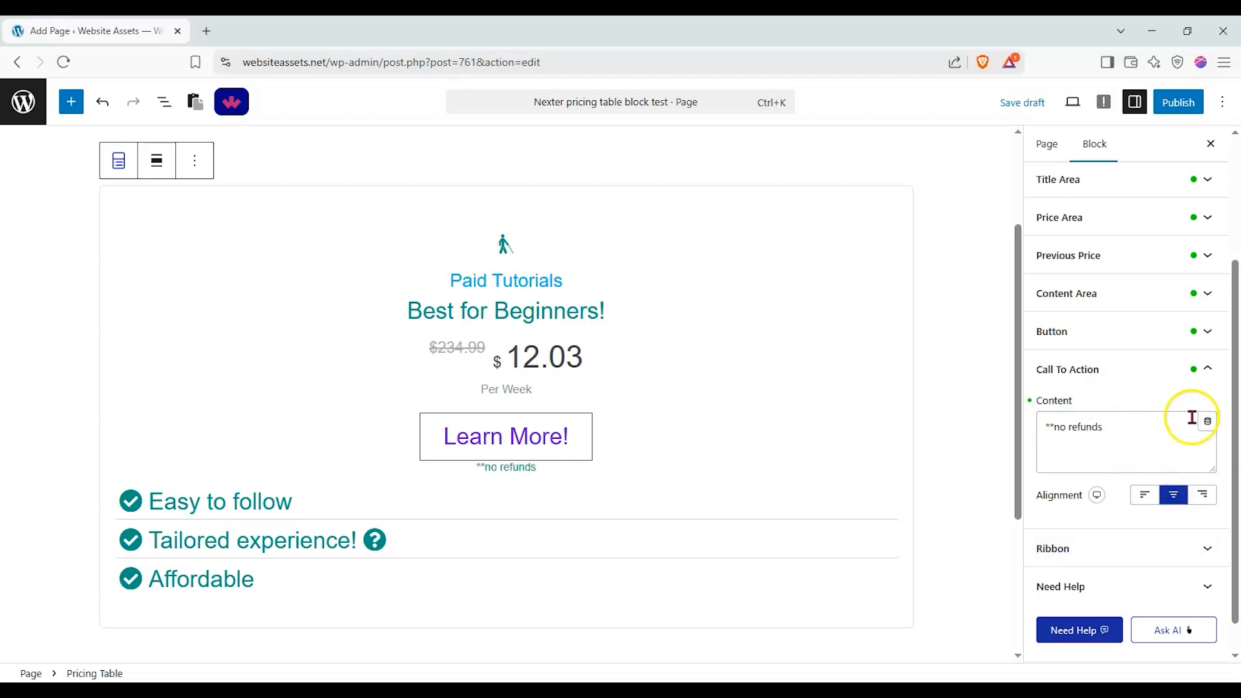
click(1204, 370)
- Display the pricing table's ribbon and give it the second layout
click(1207, 511)
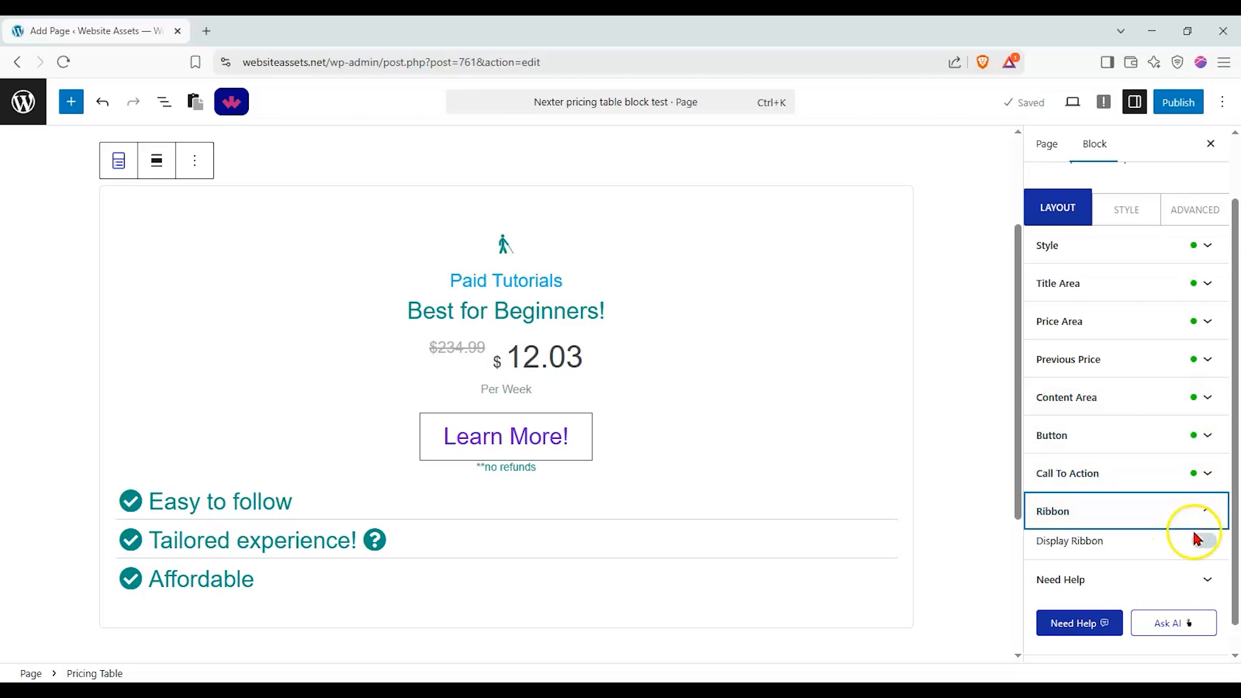
click(1204, 542)
click(1164, 605)
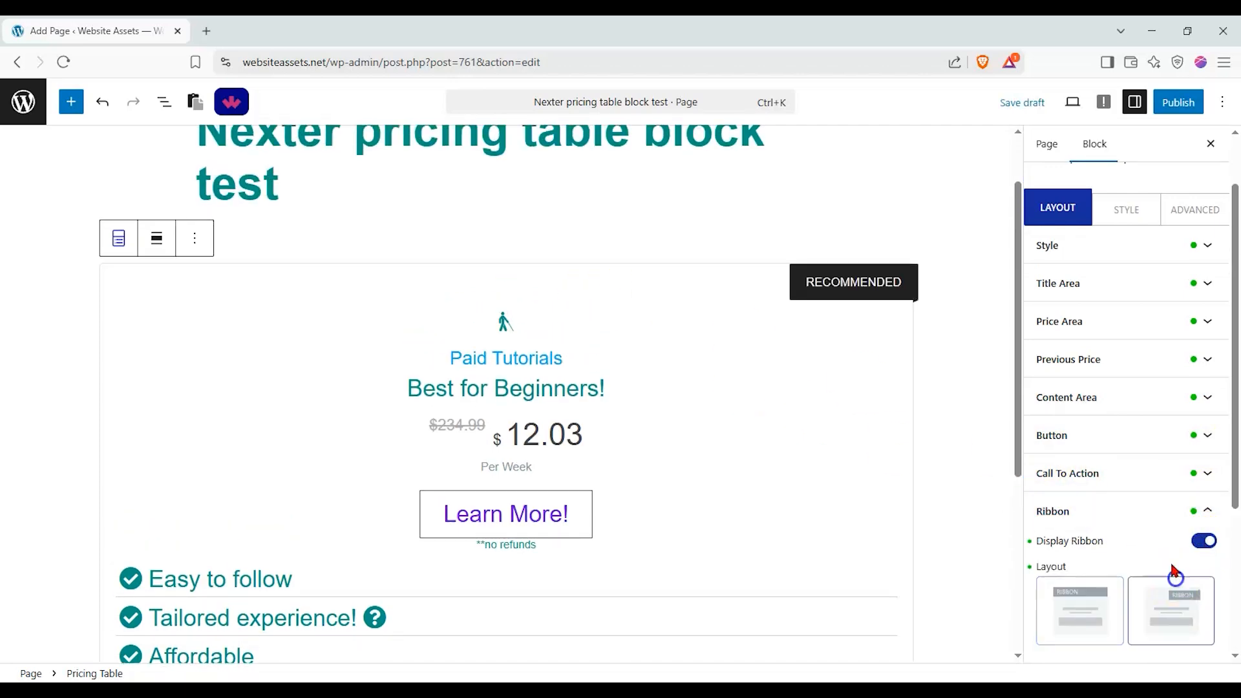
- Change the ribbon text to "Best seller!!!" and collapse the Ribbon settings
scroll(1149, 530, down, 1)
scroll(1149, 530, down, 2)
drag(1125, 466, 894, 463)
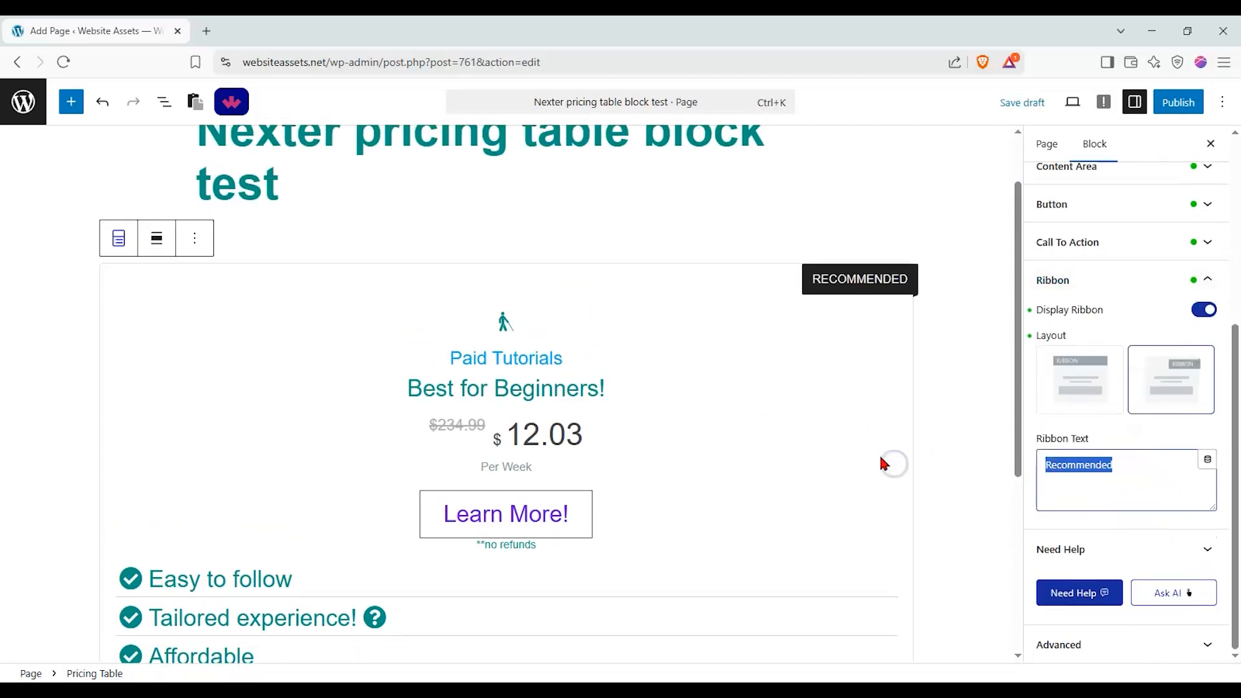
text(Best s)
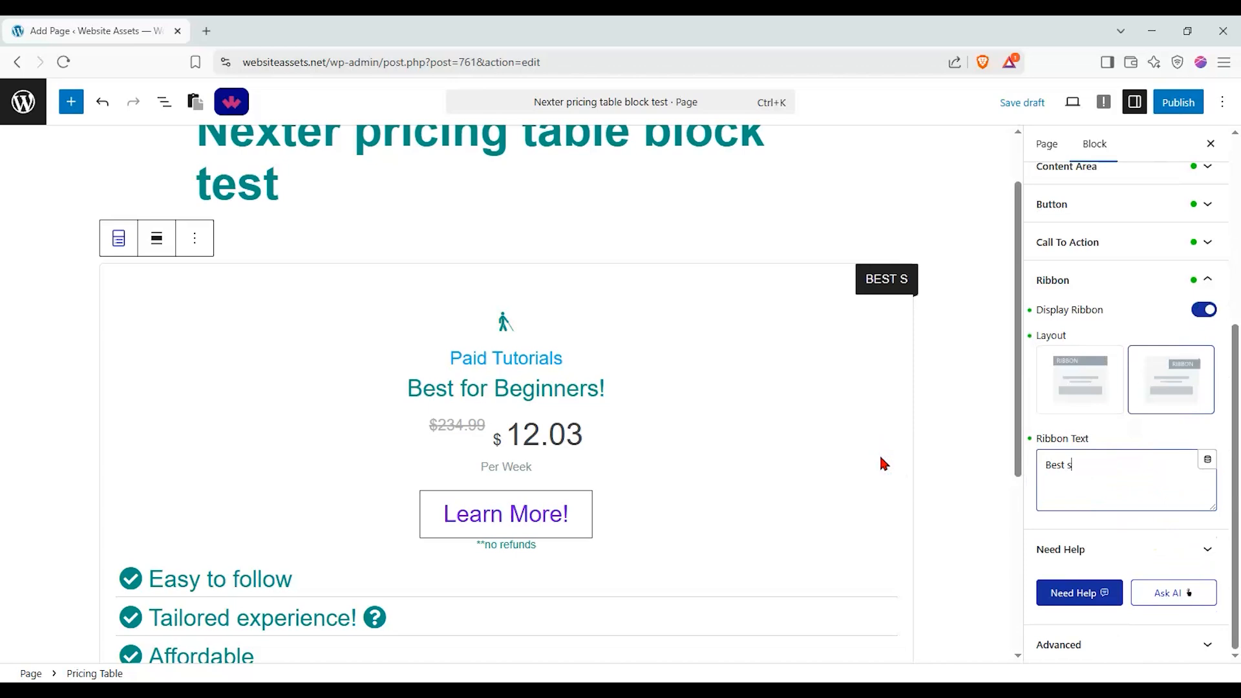
text(eller!!!)
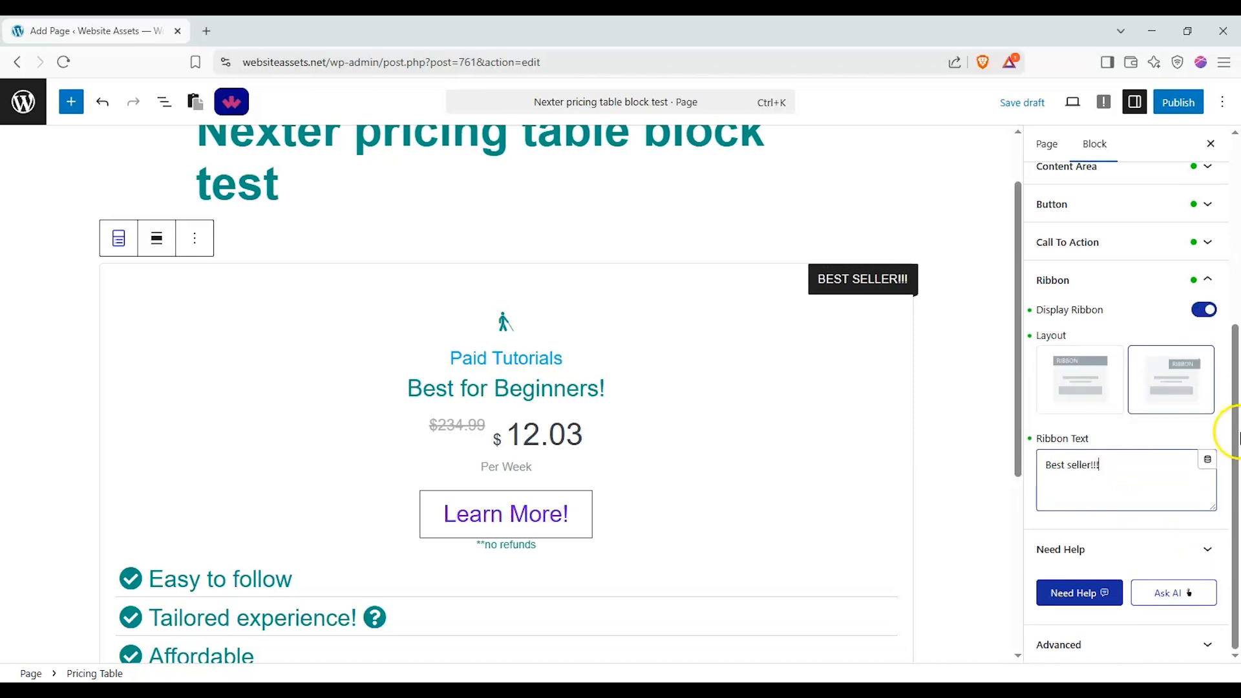
click(1201, 285)
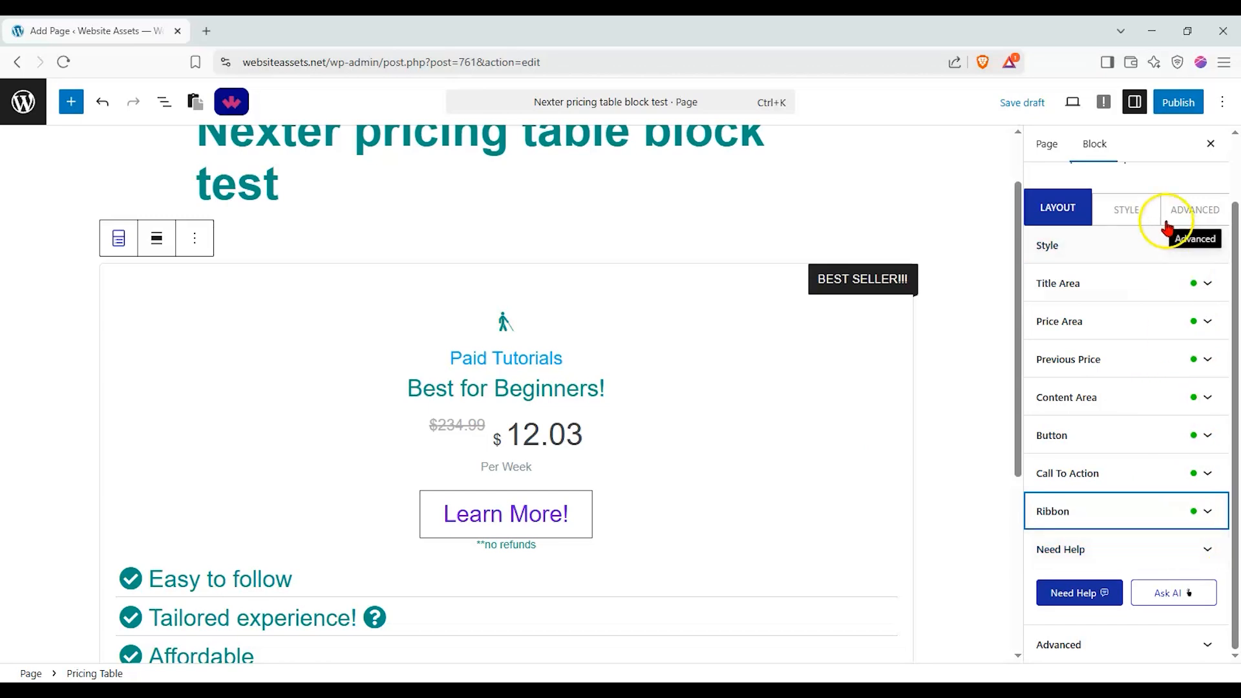
- Set the Title Area's title typography to Times New Roman with a font size of 52 px
click(1138, 220)
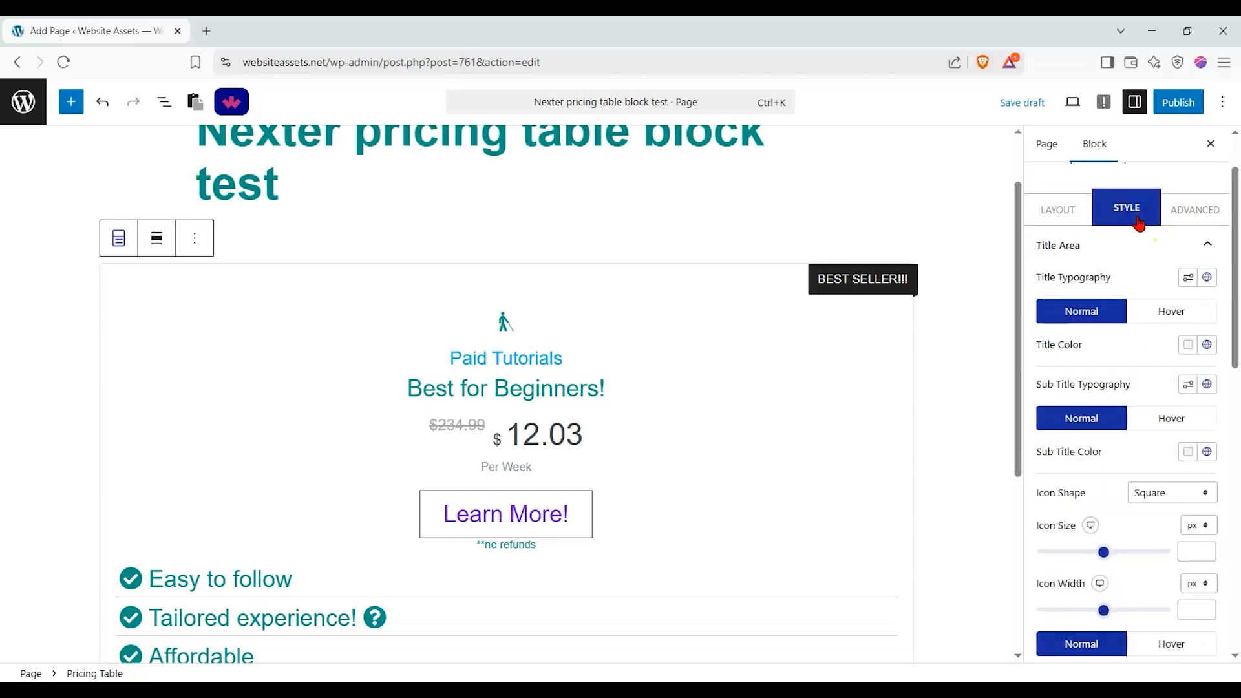
click(1166, 243)
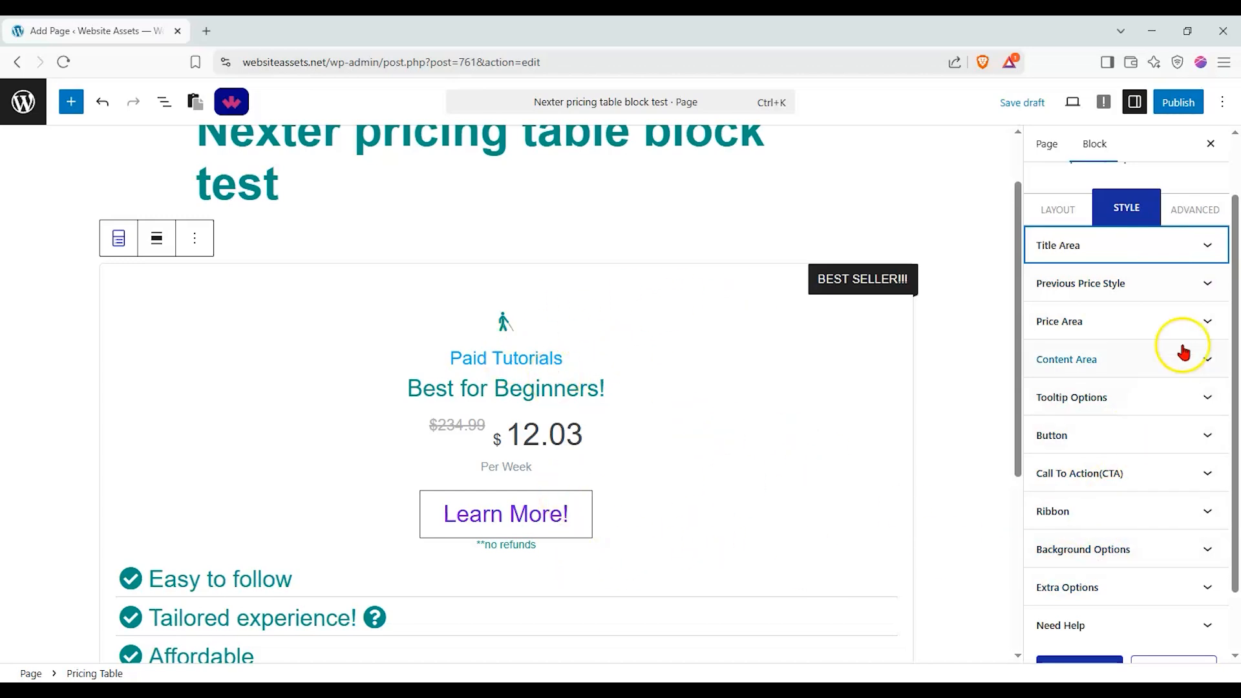
click(1189, 262)
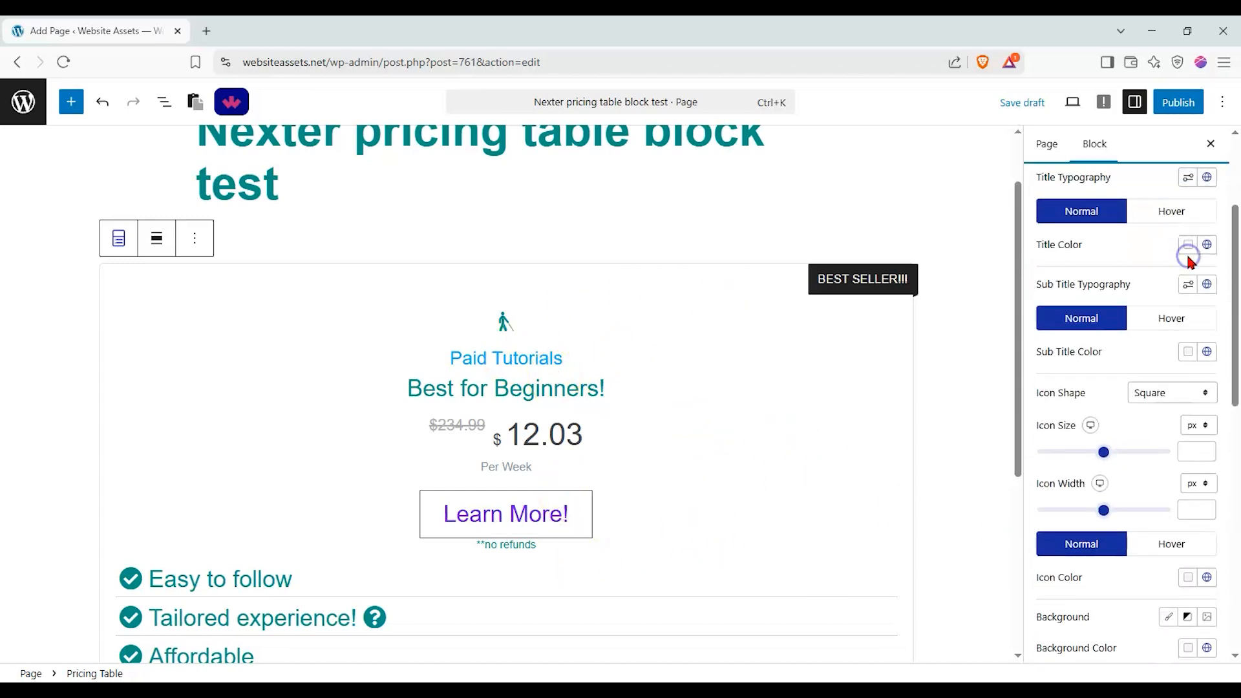
click(1189, 177)
click(1079, 232)
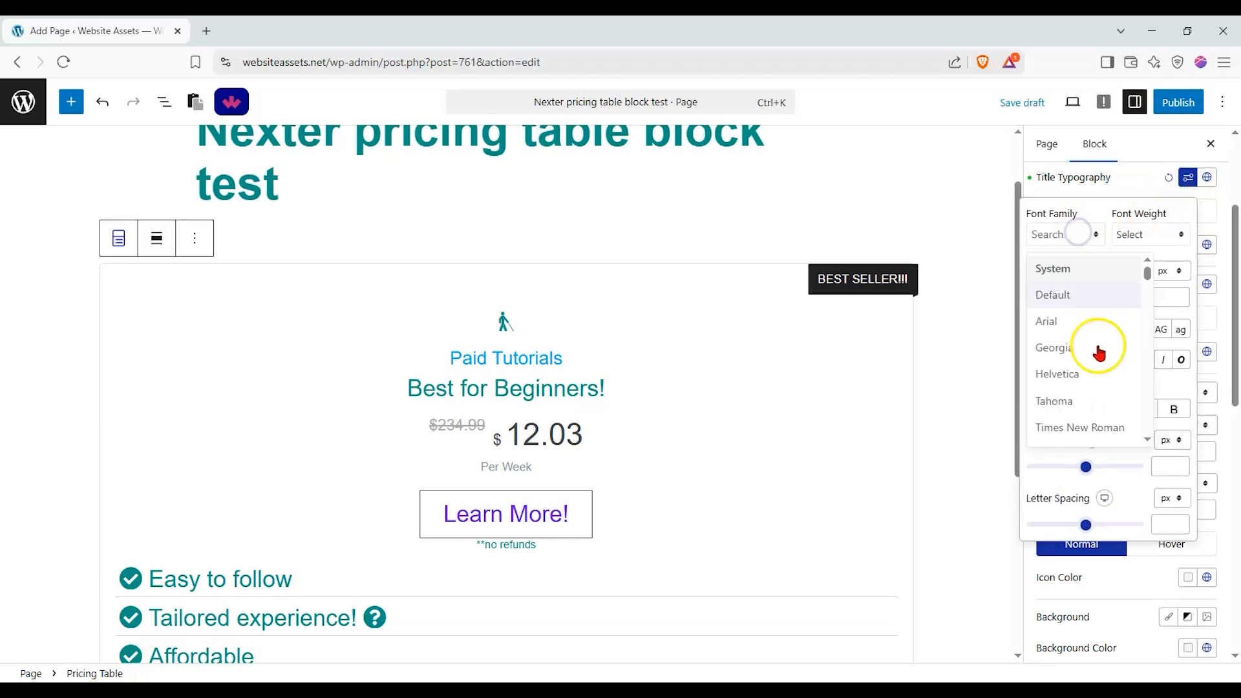
click(1099, 427)
mouse_move(1090, 297)
mouse_down()
mouse_move(1103, 296)
mouse_move(1072, 298)
mouse_up()
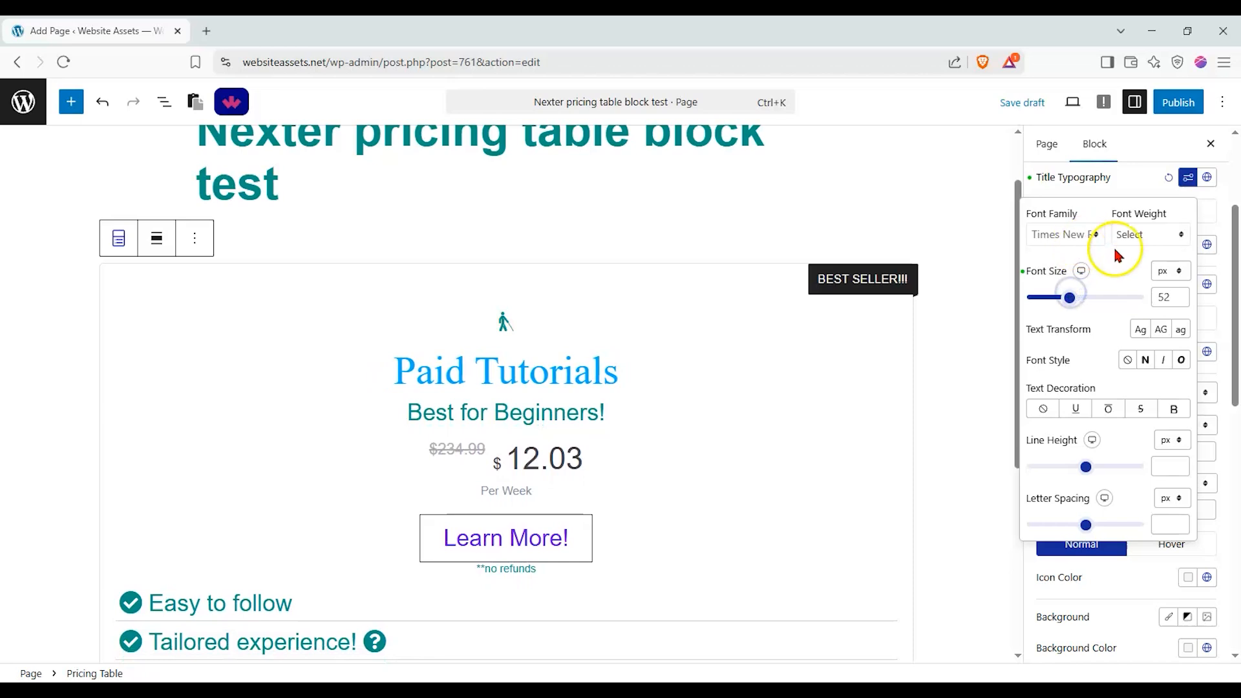
- Apply the "B" text decoration and italic font style to the title, and close the typography settings
click(1172, 414)
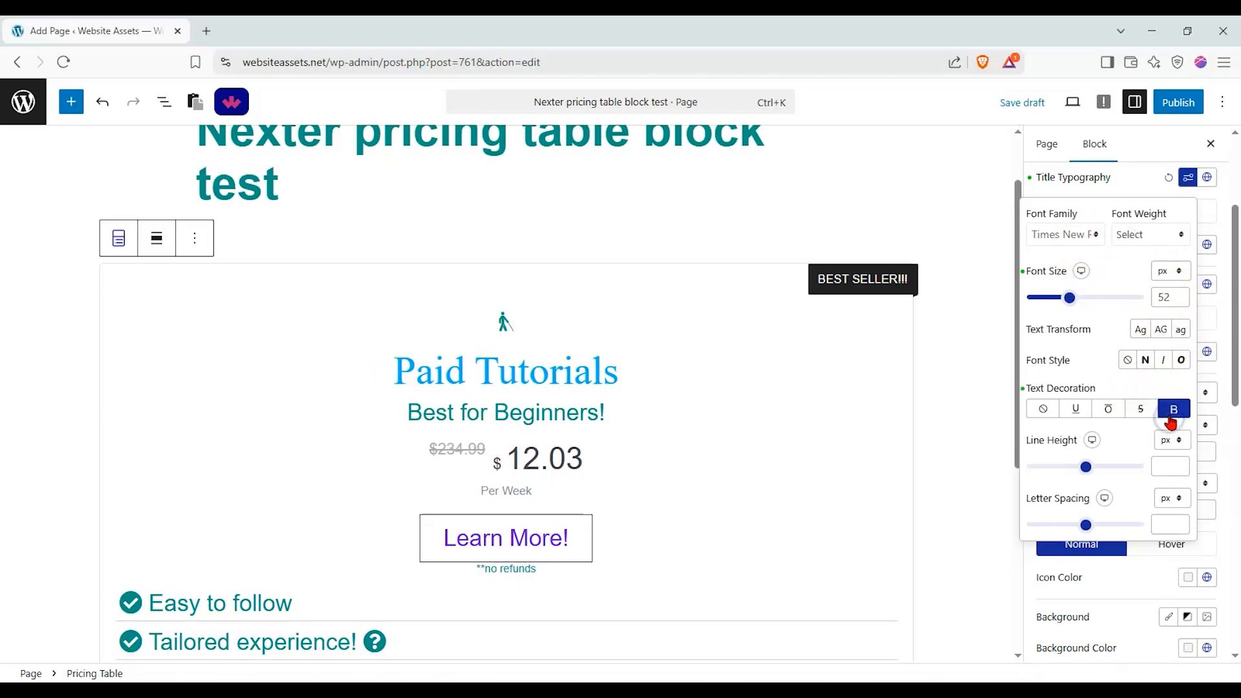
click(1163, 364)
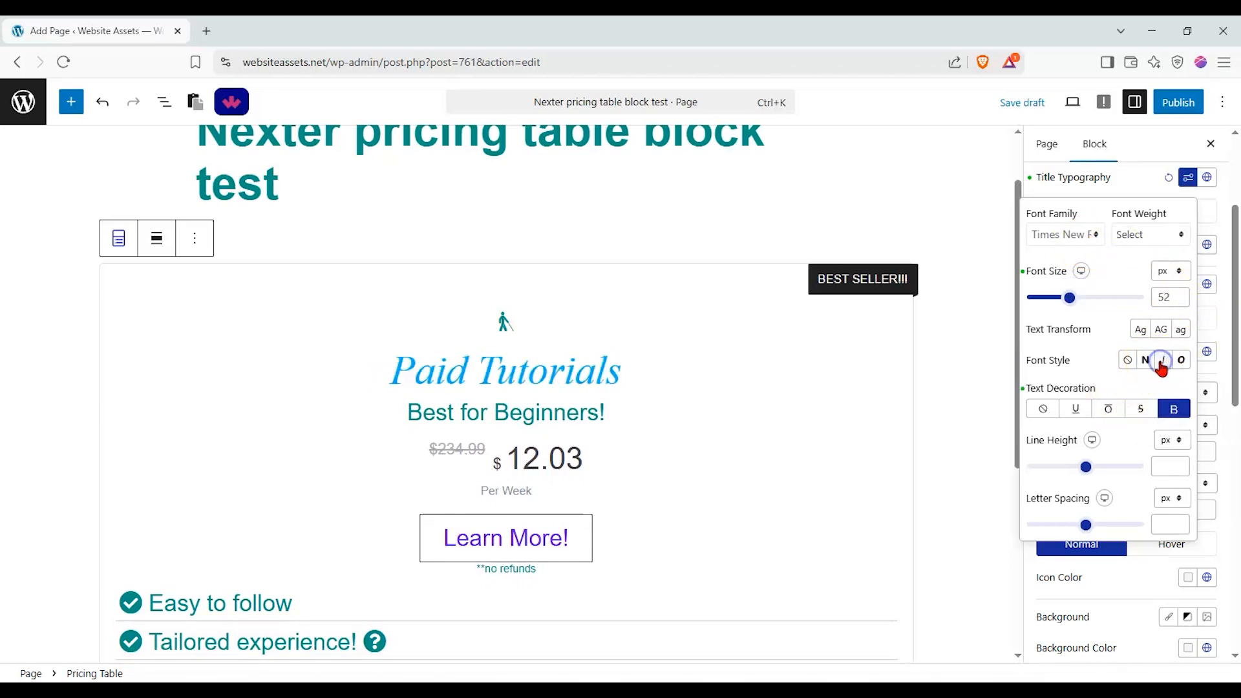
click(1208, 333)
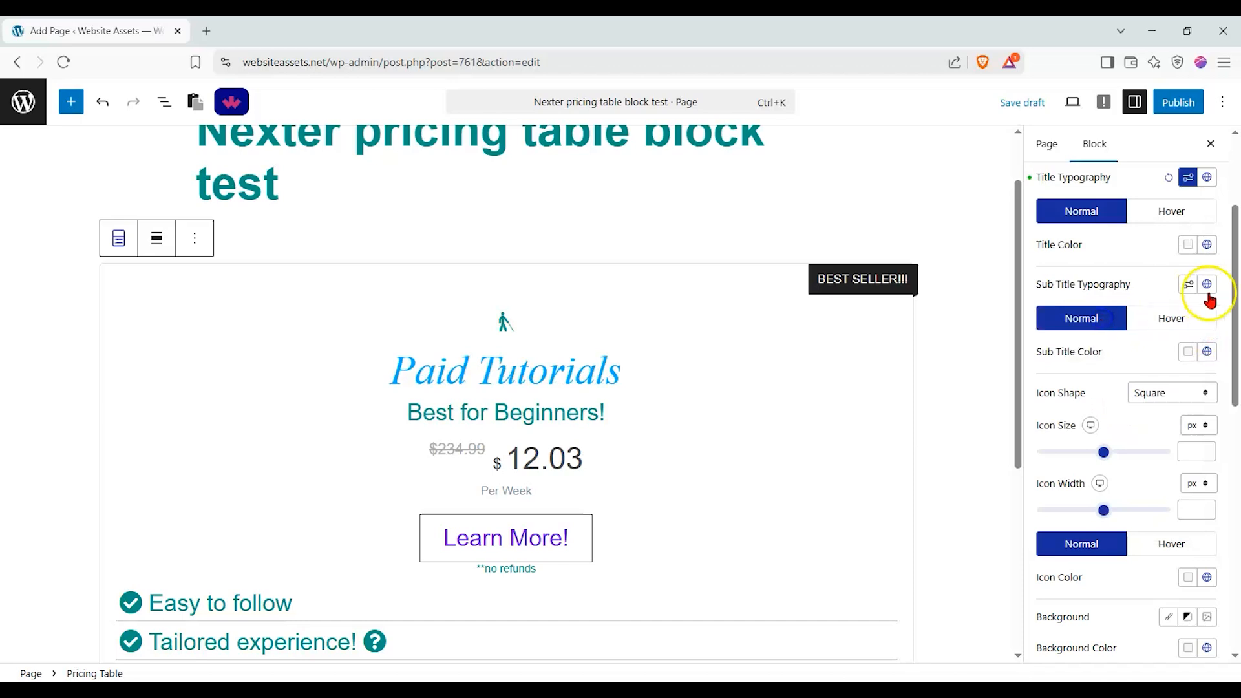
- Set the title's normal color to the dark green swatch from the Nexter Global Colors
click(1207, 246)
click(1057, 424)
click(1119, 396)
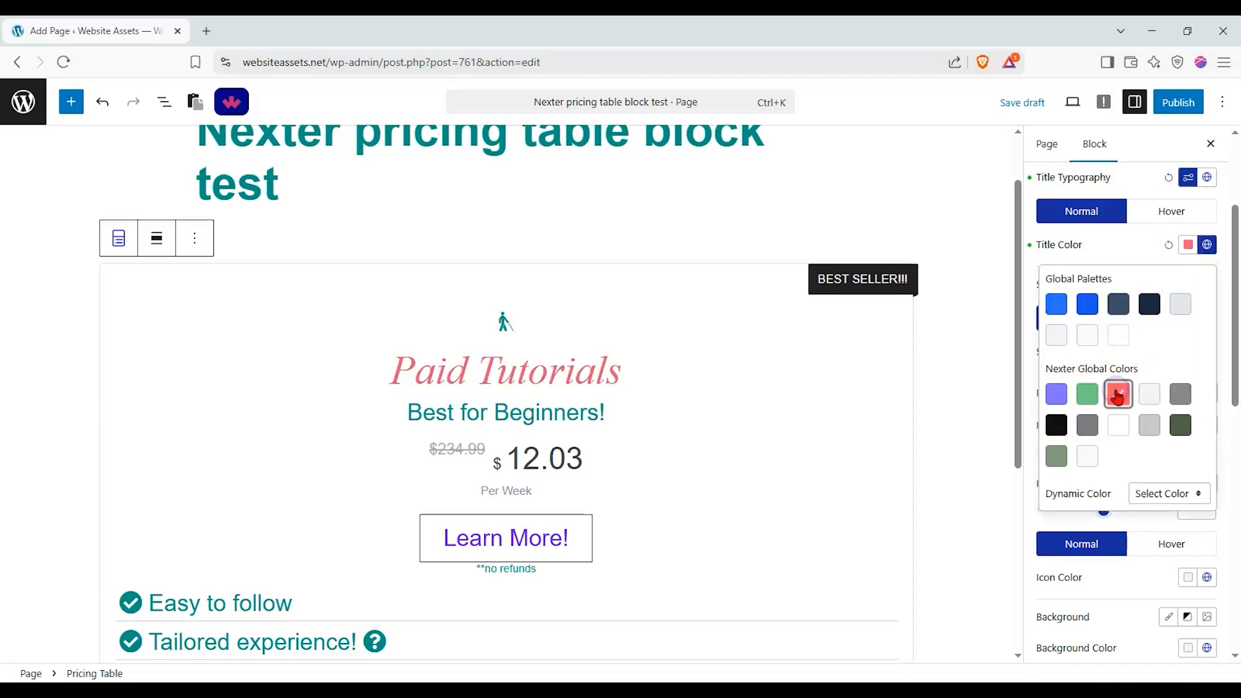
click(1181, 425)
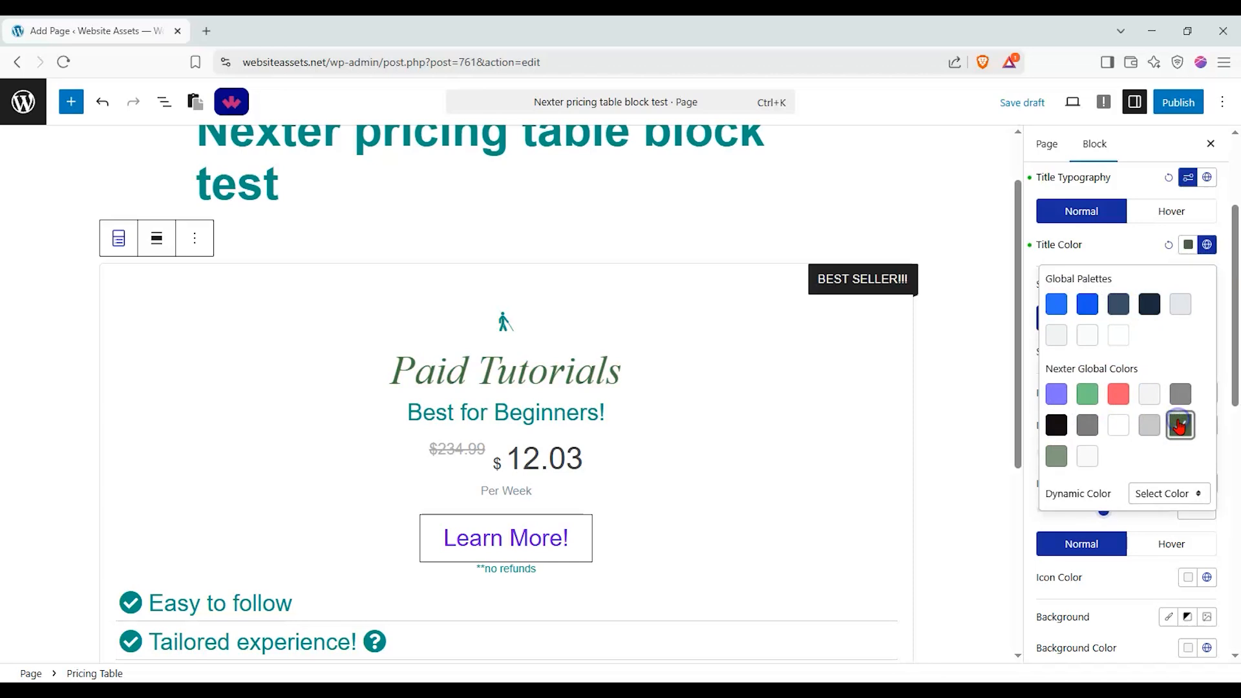
click(1141, 245)
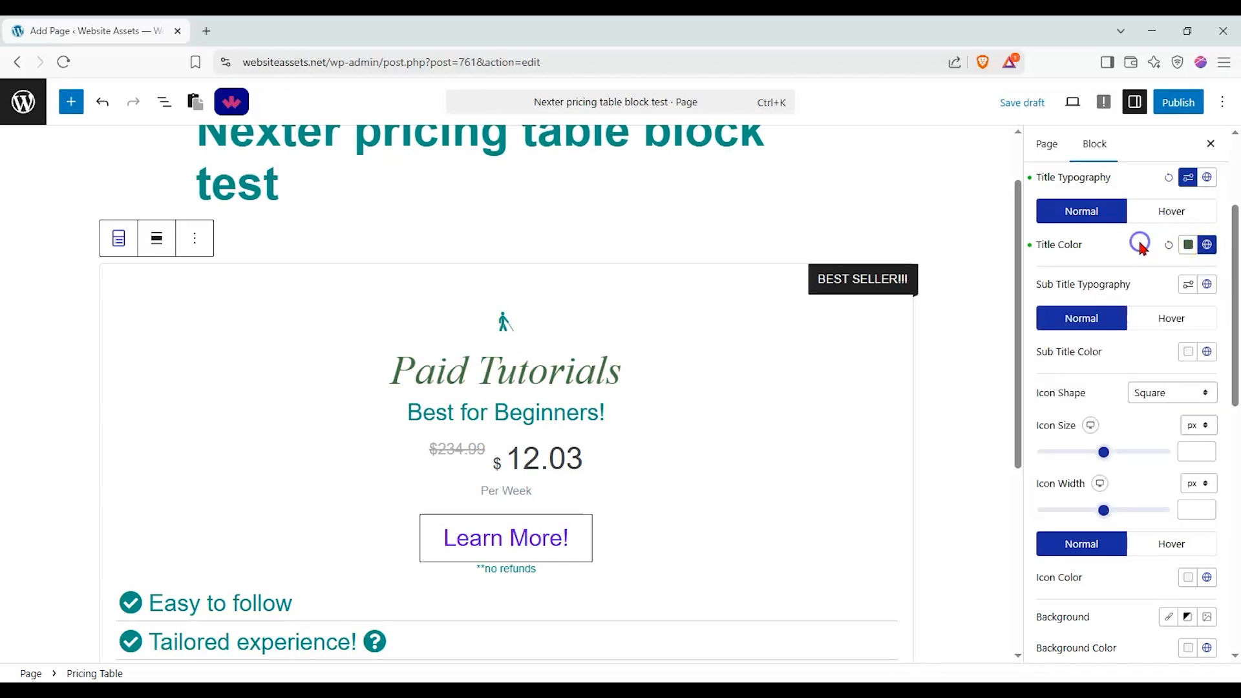
- Set the title icon's size to 47 px, review the remaining icon settings, and collapse the Title Area settings
drag(1108, 454, 1058, 456)
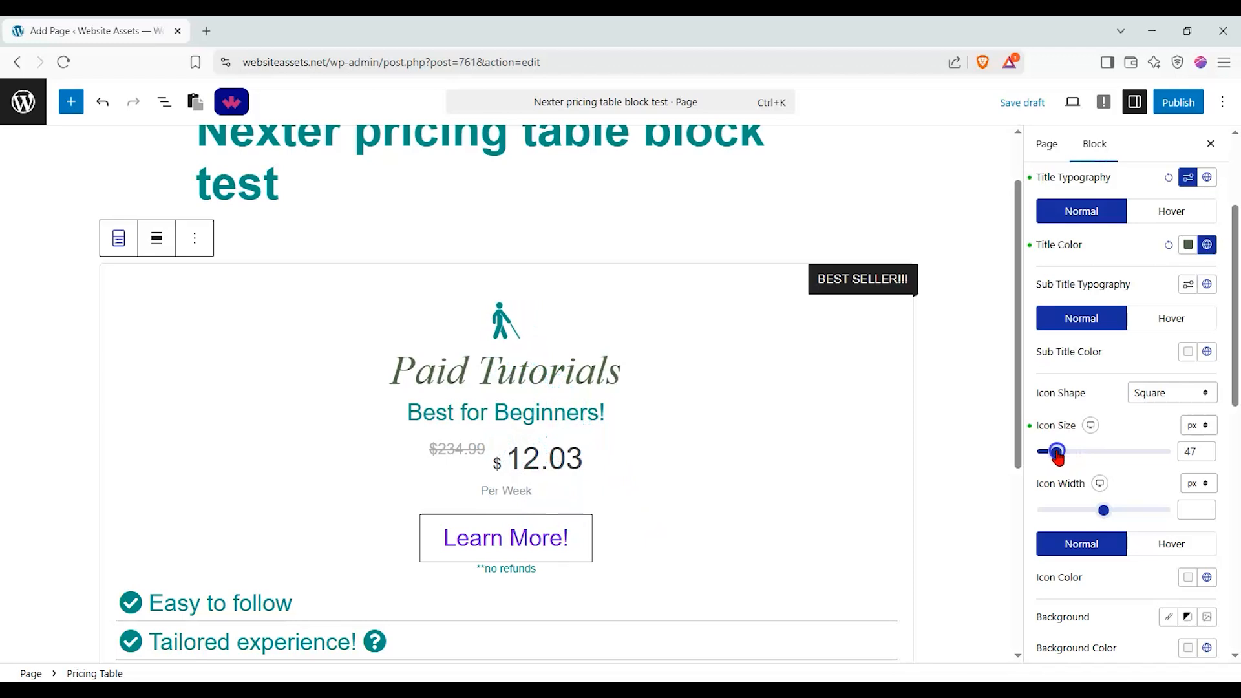
scroll(1103, 436, down, 2)
scroll(1173, 486, down, 3)
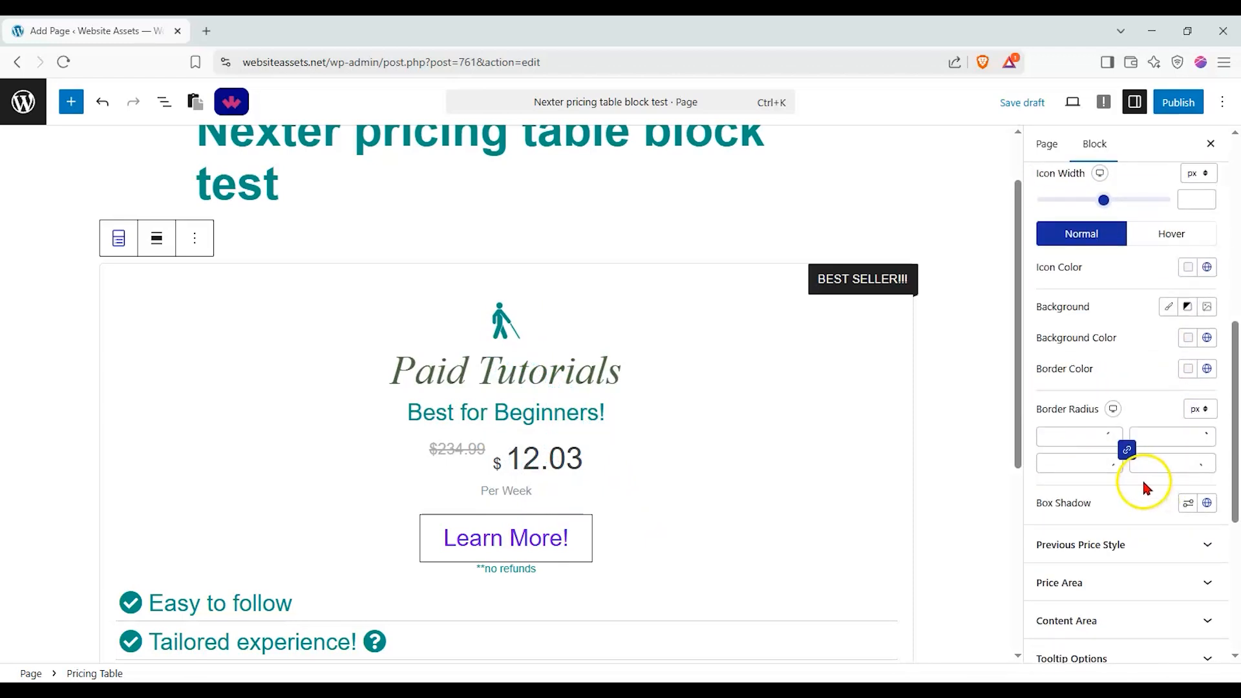
scroll(1142, 478, up, 4)
scroll(1204, 310, up, 4)
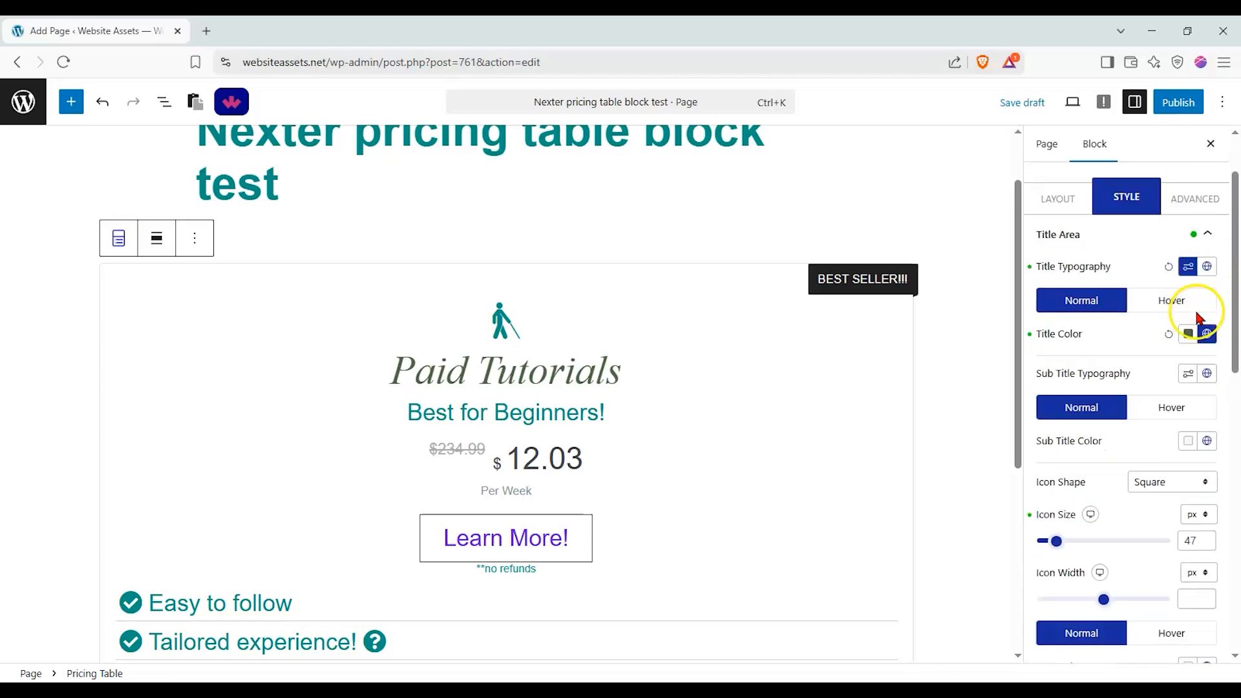
click(1215, 304)
- Try the other alignment options in the Previous Price Style settings, restore the first alignment, and collapse the settings
click(1215, 338)
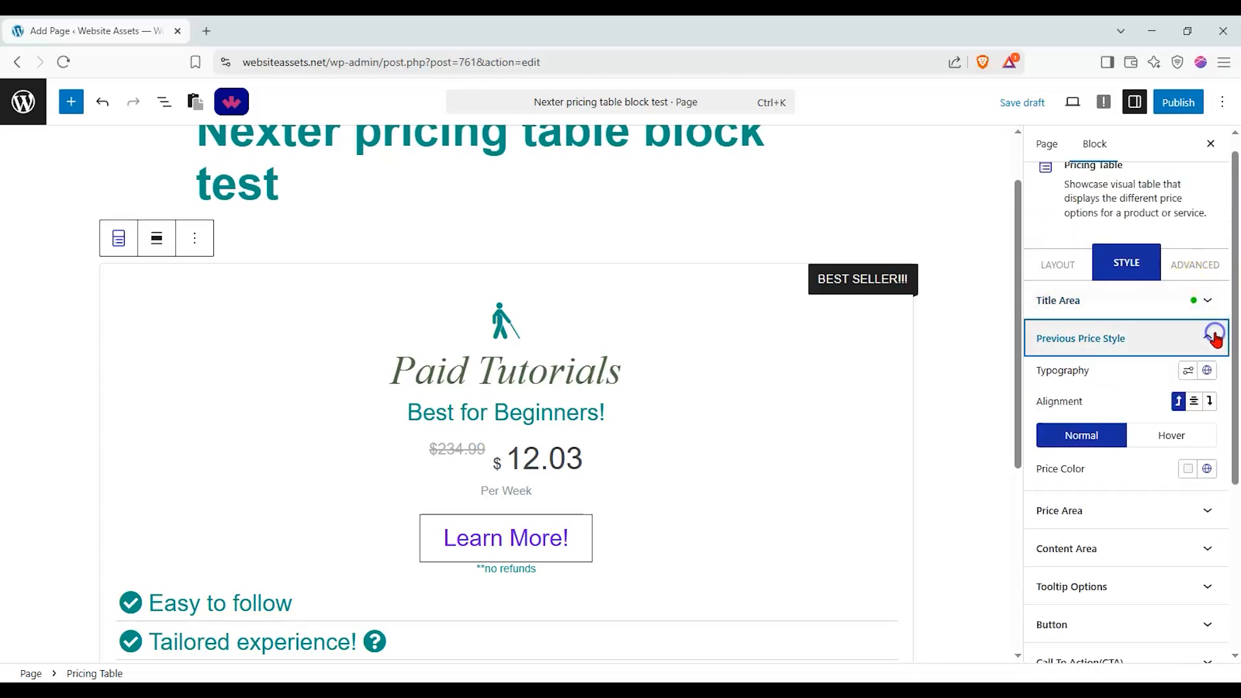
click(1209, 402)
click(1193, 402)
click(1176, 403)
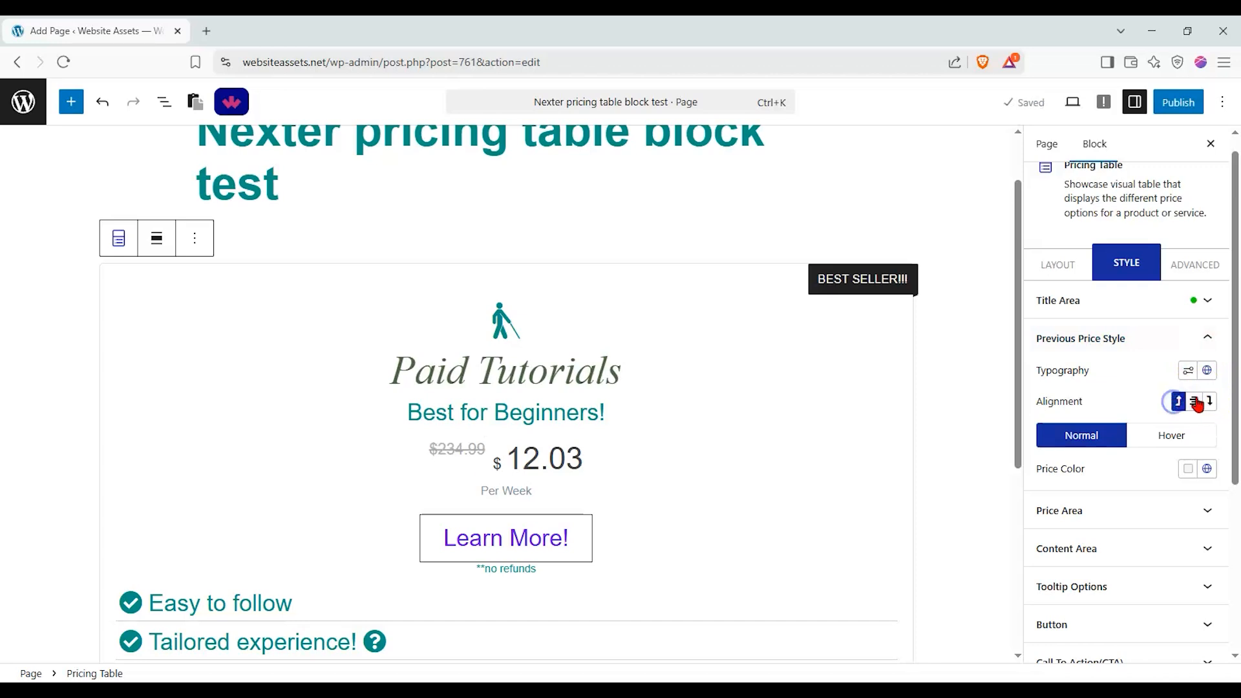
click(1204, 342)
- Examine the pricing table's style options for the Price Area, Tooltip Options, Background Options, Extra Options and Ribbon
click(1200, 379)
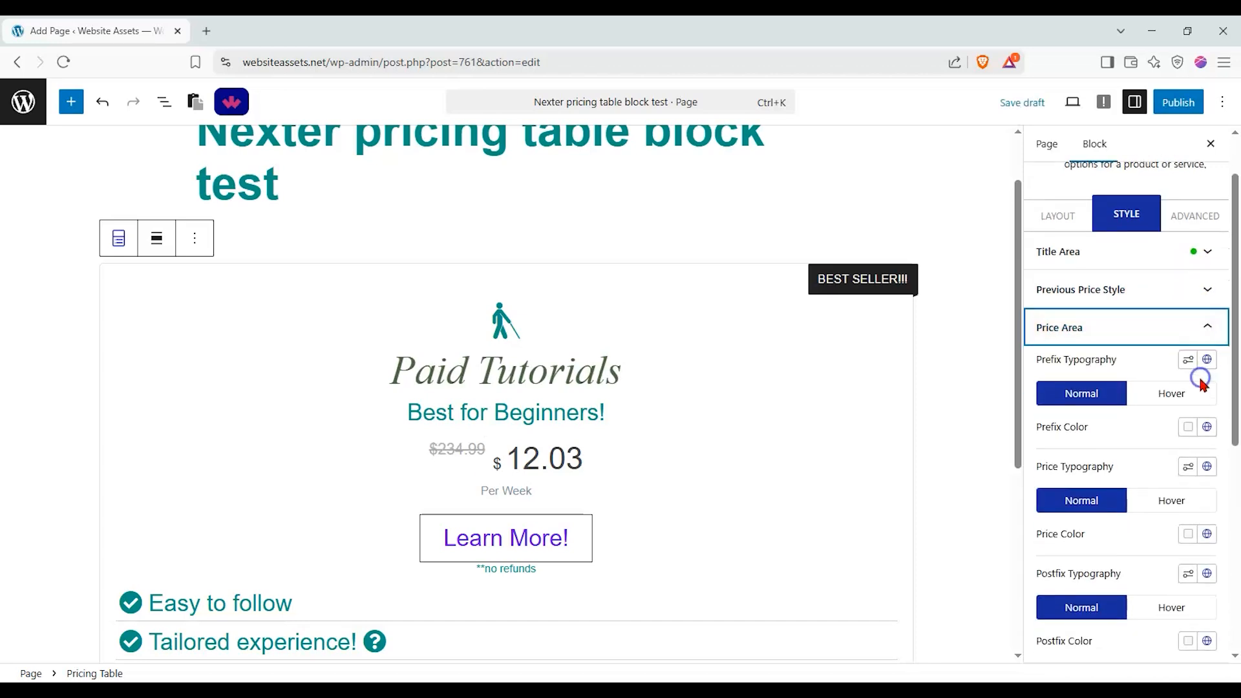
click(1206, 340)
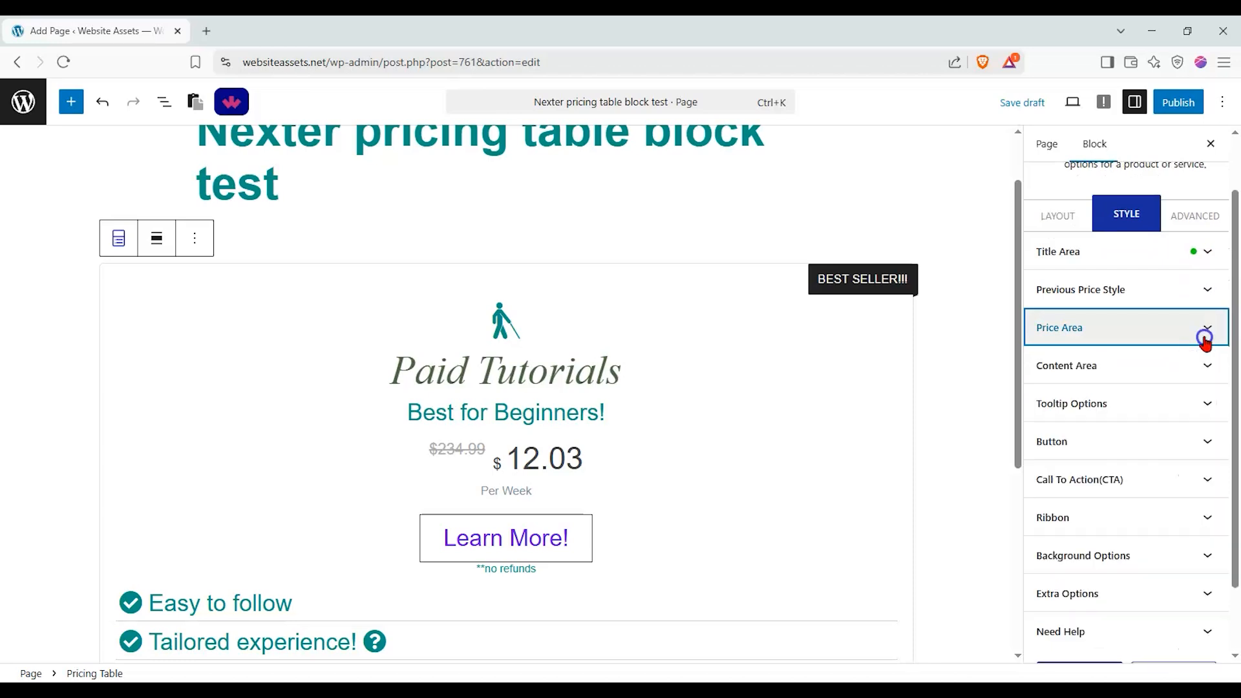
click(1205, 399)
click(1208, 200)
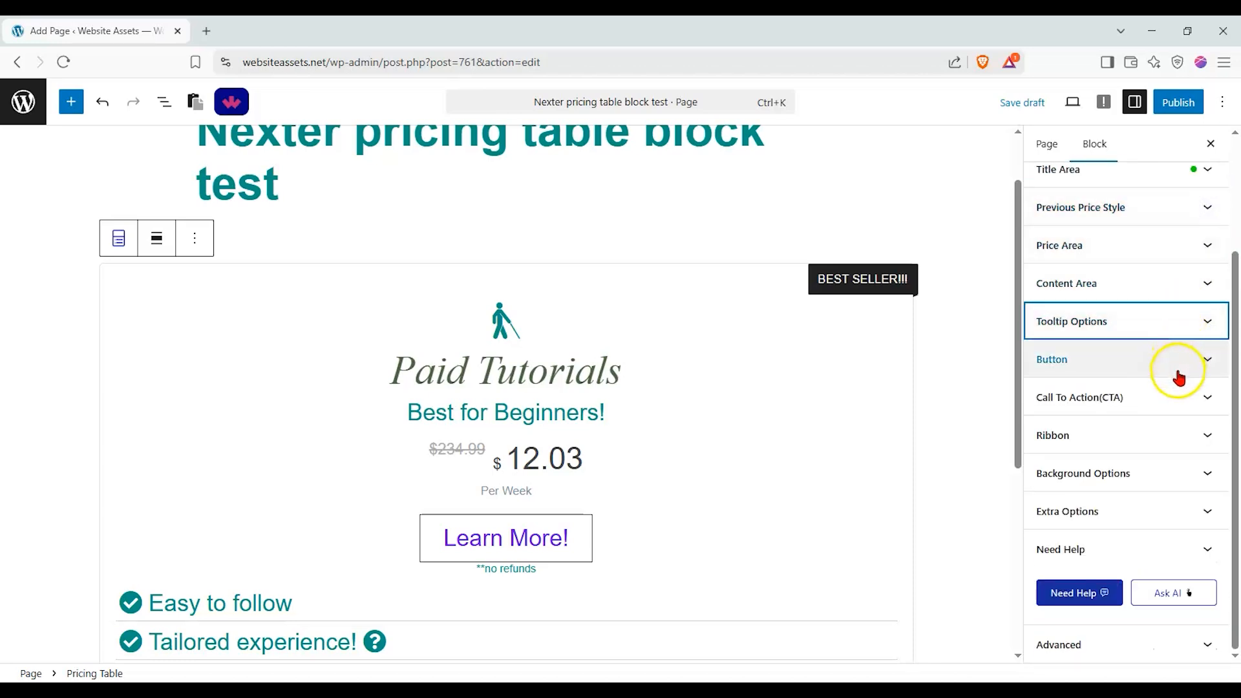
click(1183, 478)
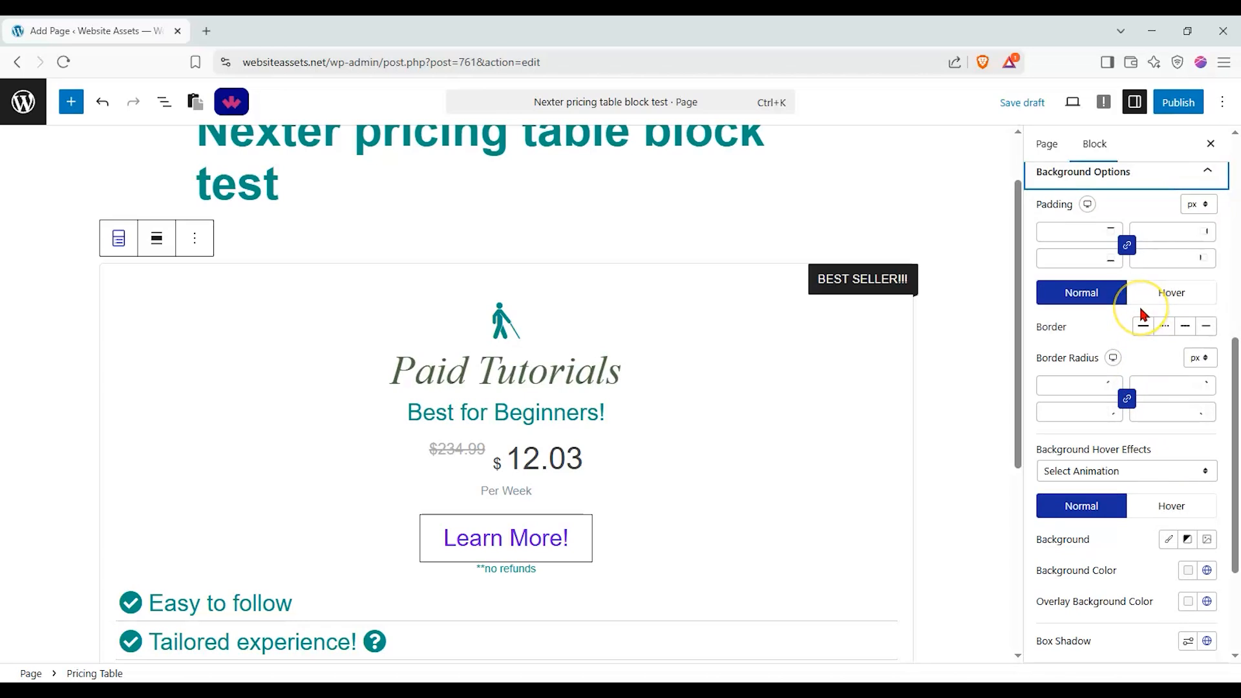
scroll(1142, 315, down, 3)
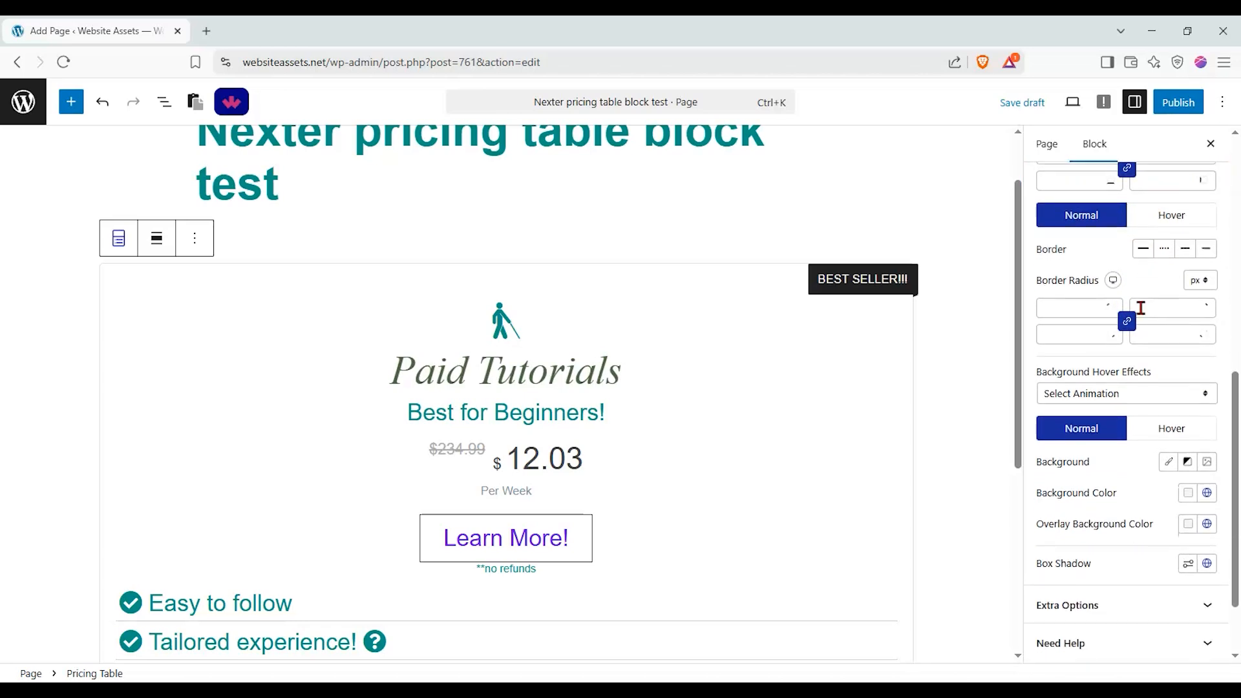
scroll(1142, 308, up, 3)
click(1183, 333)
click(1178, 508)
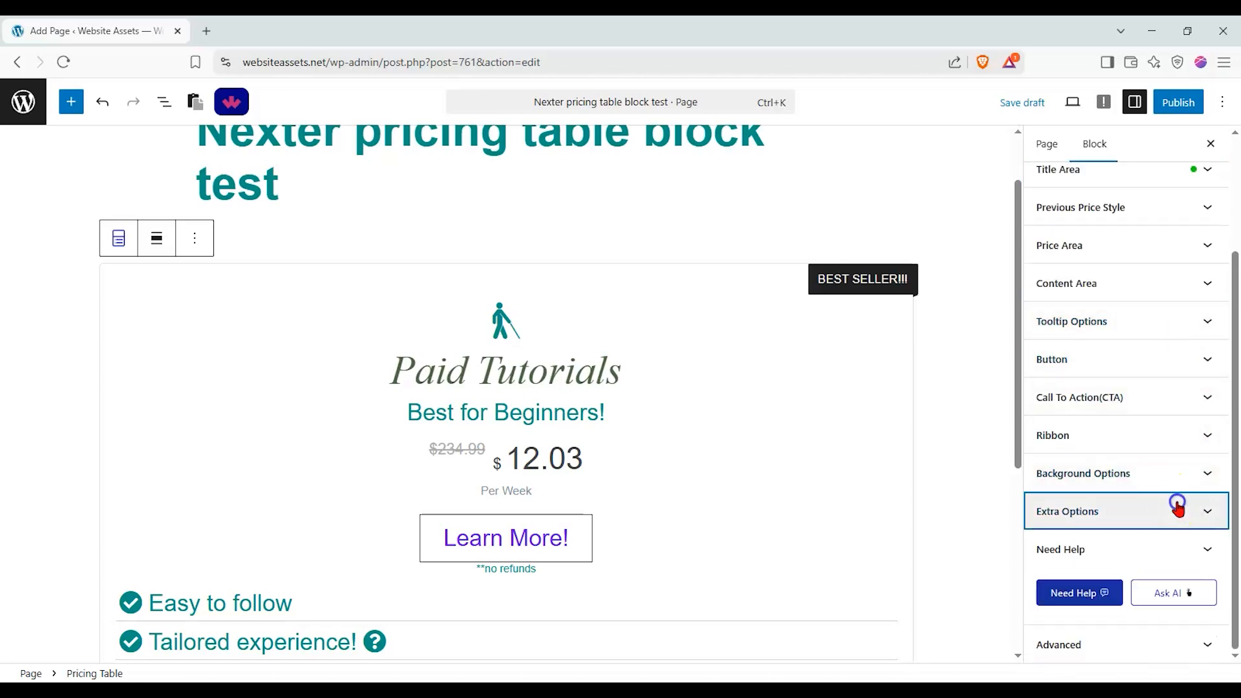
click(1180, 510)
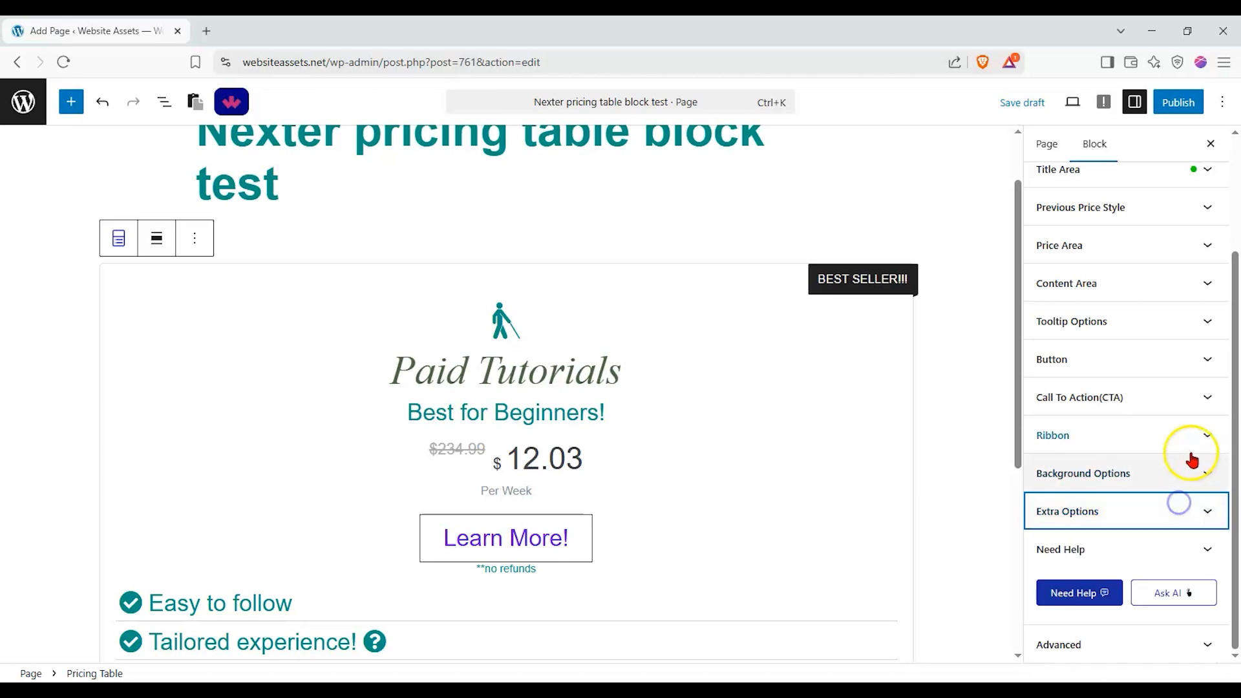
click(1196, 442)
click(1197, 440)
scroll(863, 340, down, 1)
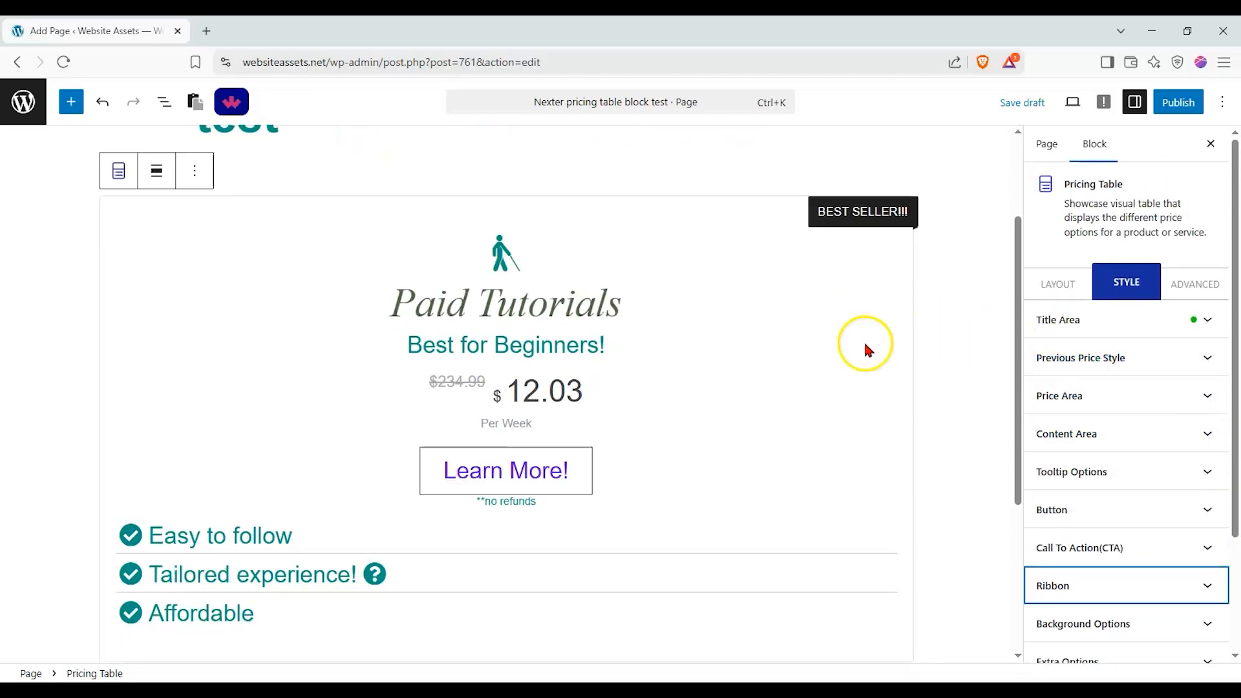
scroll(864, 340, up, 2)
- Examine the block's advanced settings, including Spacing, Background, Position and the Responsive options for hiding it per device
click(1204, 290)
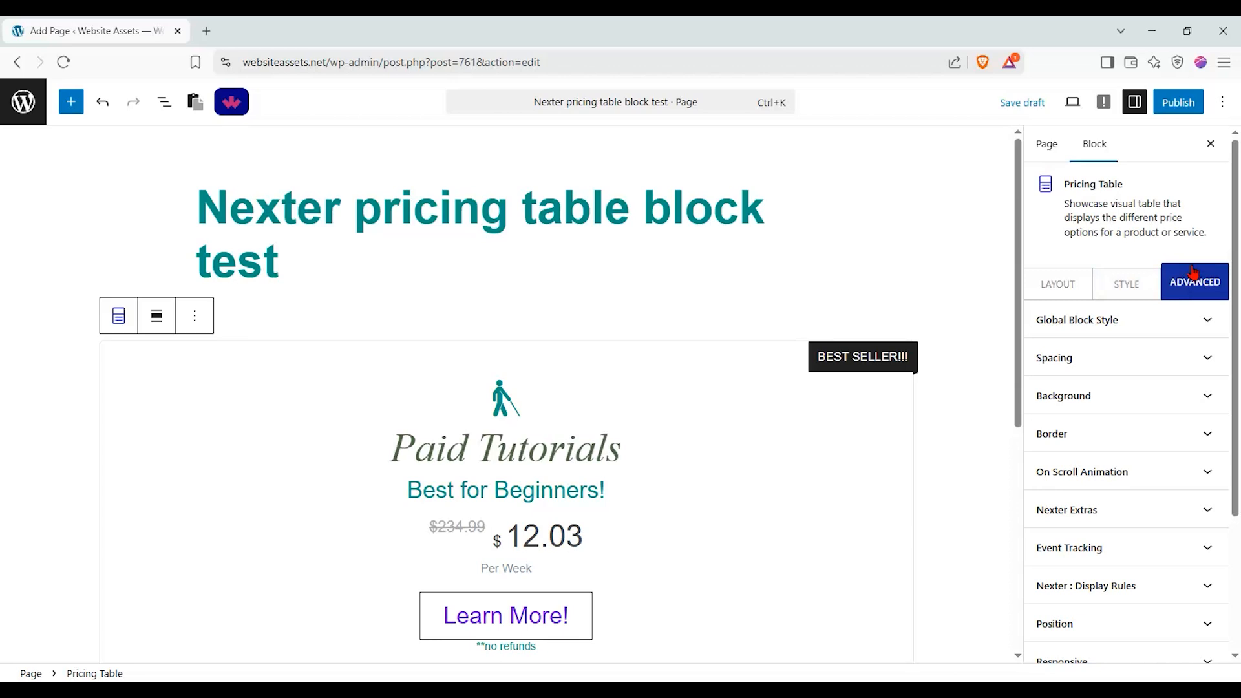
scroll(865, 324, down, 1)
scroll(893, 327, down, 1)
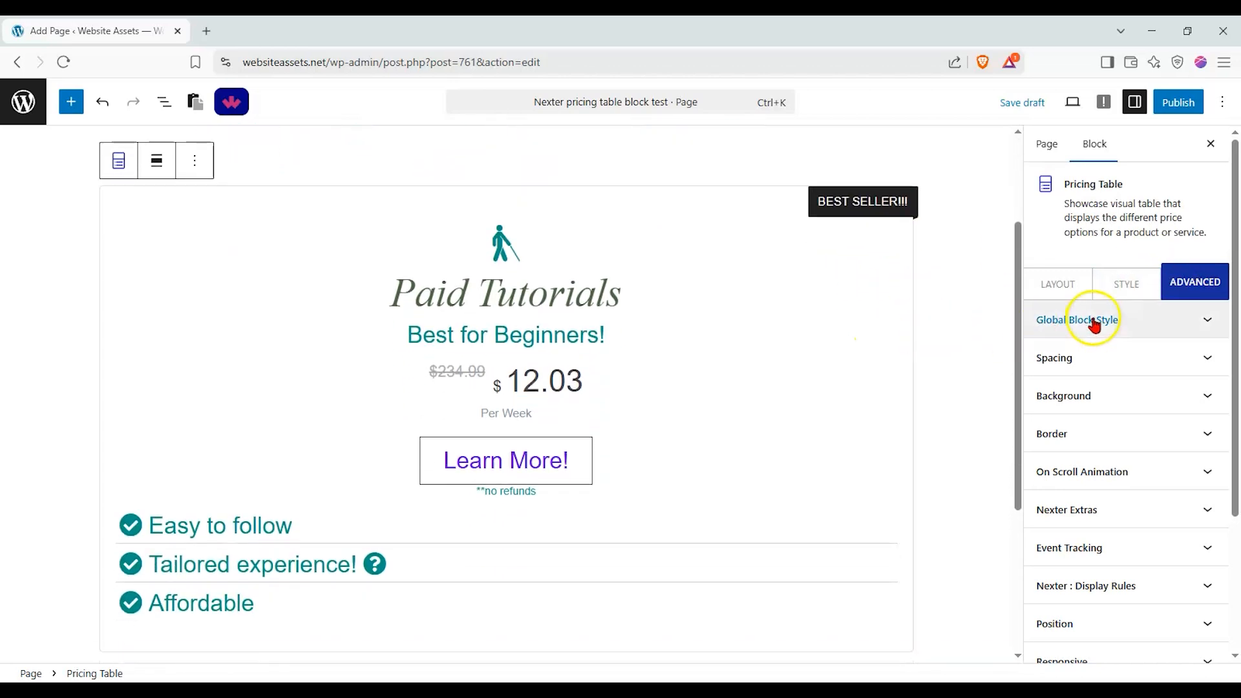
click(1121, 357)
click(1123, 356)
click(1114, 392)
click(1112, 395)
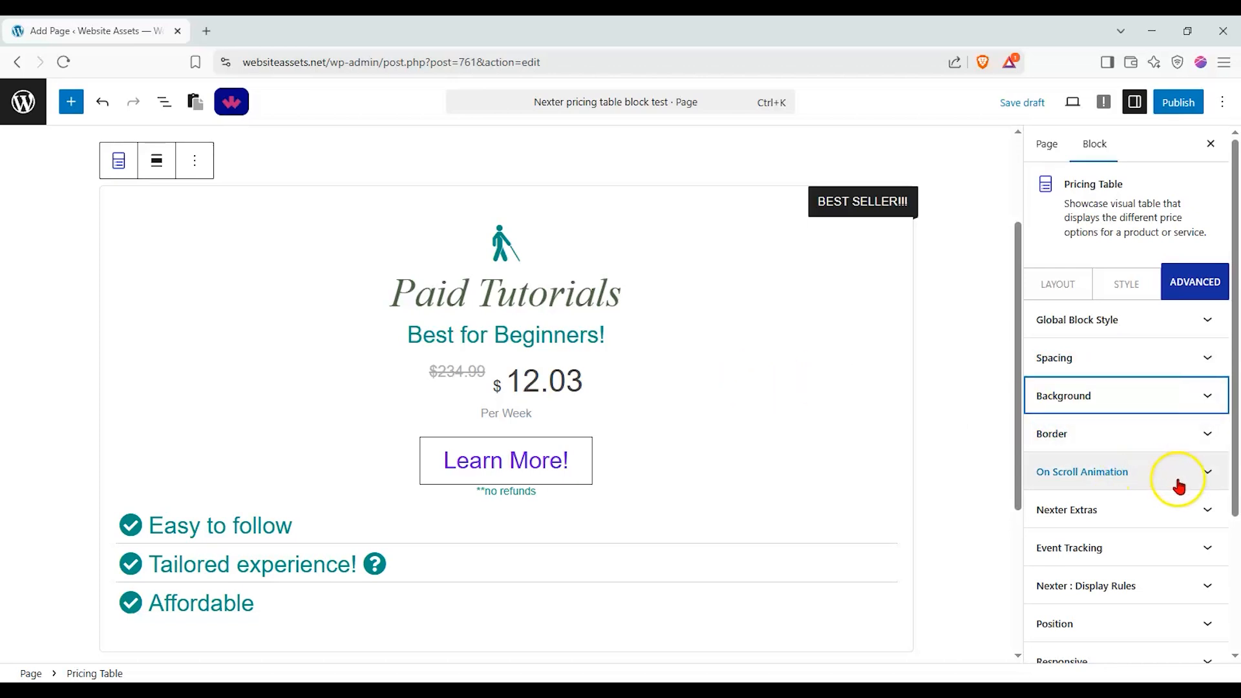
scroll(1177, 485, down, 2)
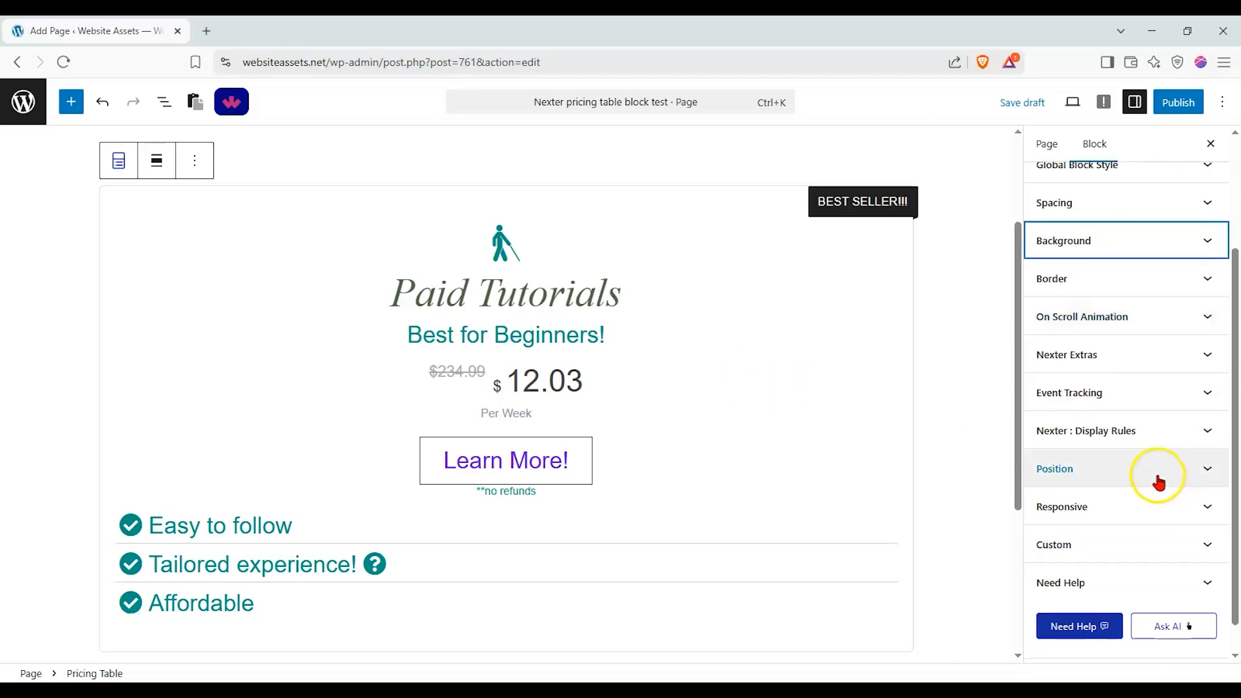
click(1159, 482)
click(1128, 384)
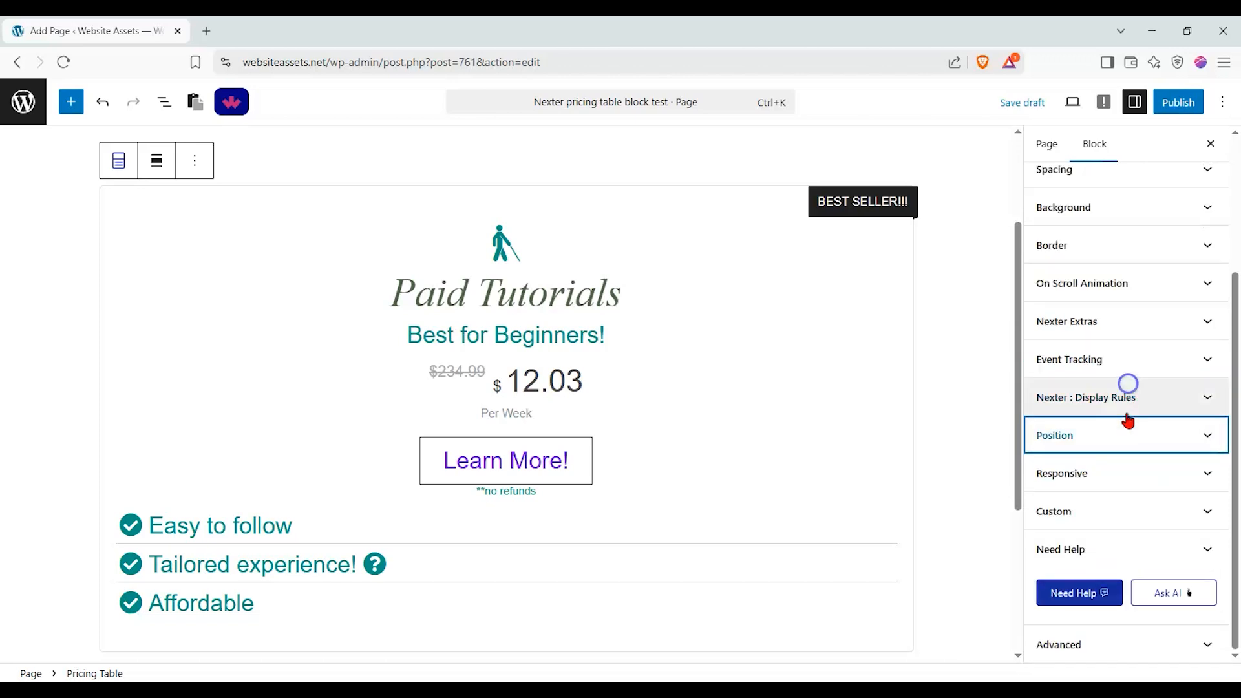
click(1128, 475)
click(1103, 503)
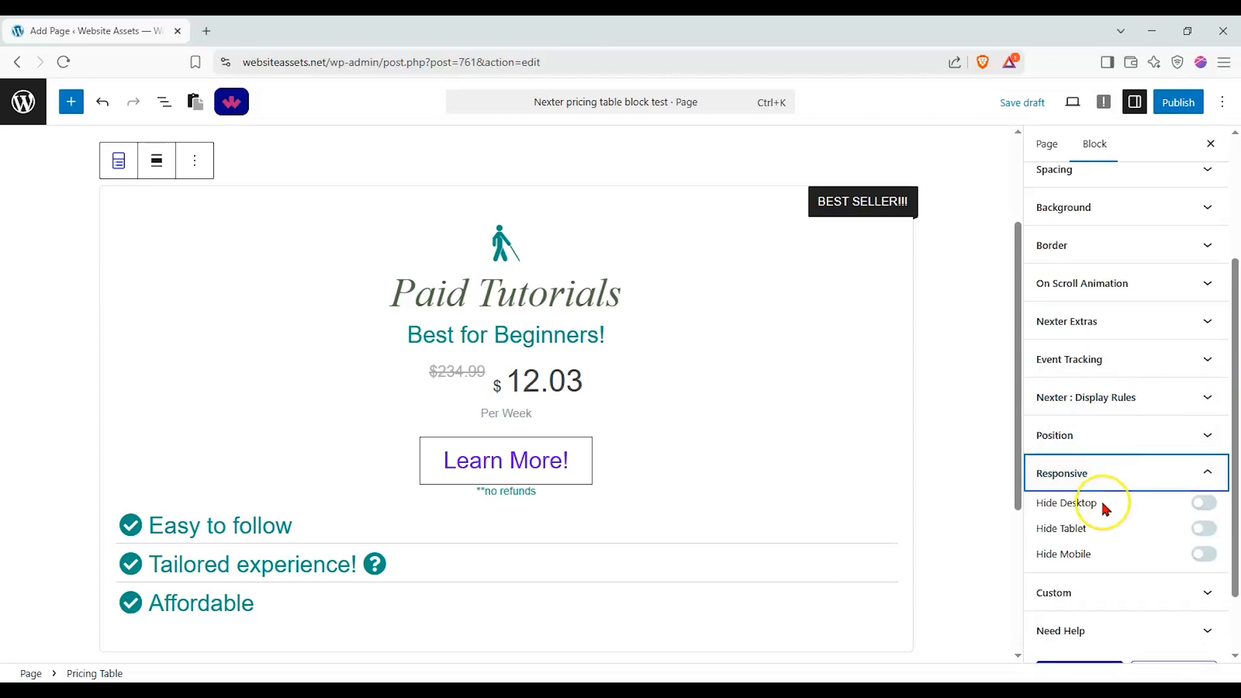
click(1151, 481)
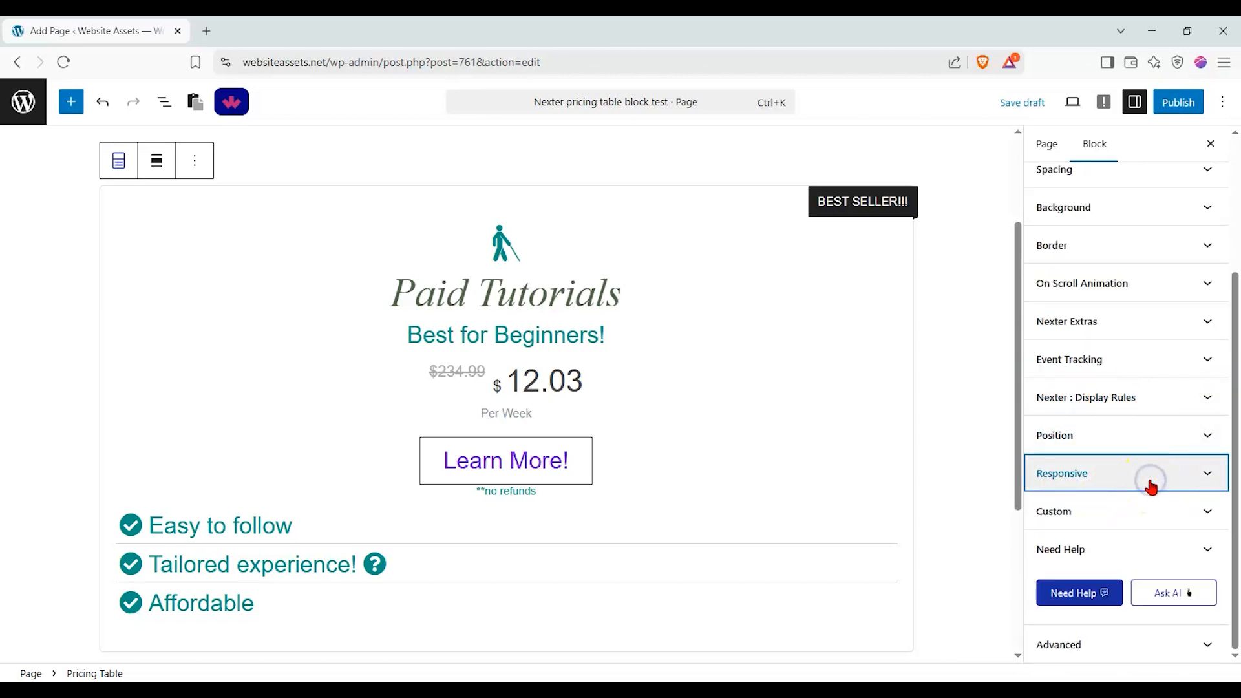
- Publish the pricing table test page and open the live page in a new browser tab
click(1173, 107)
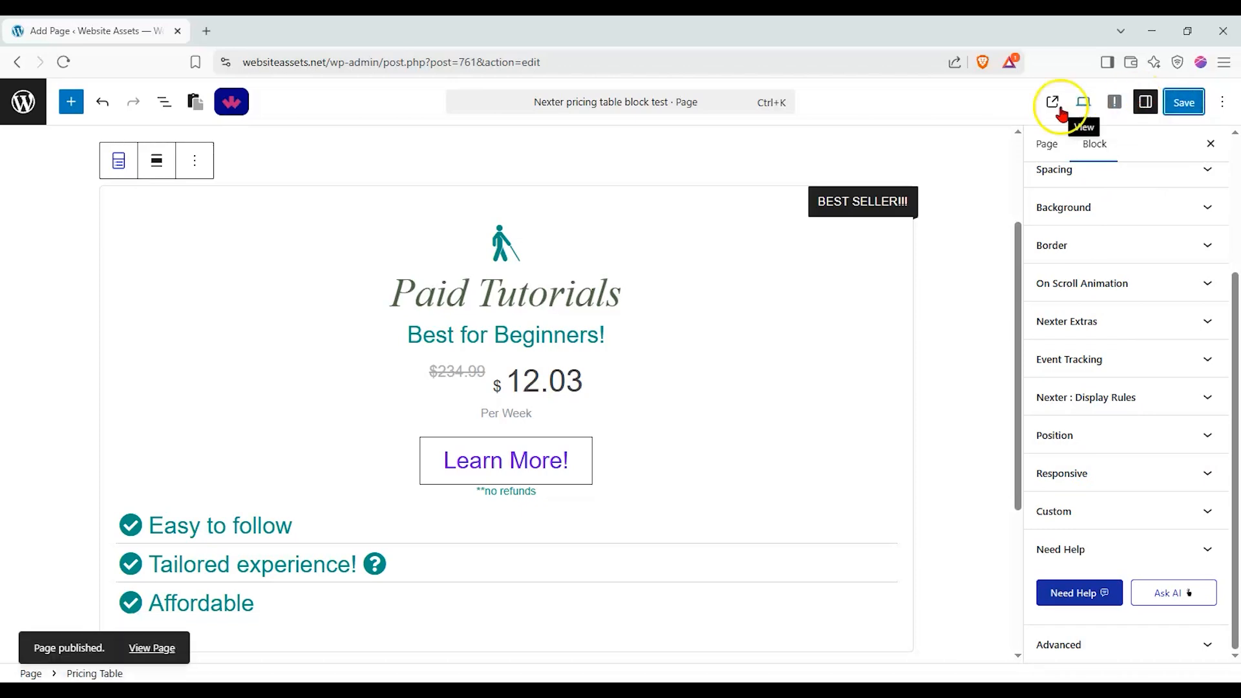
click(1051, 102)
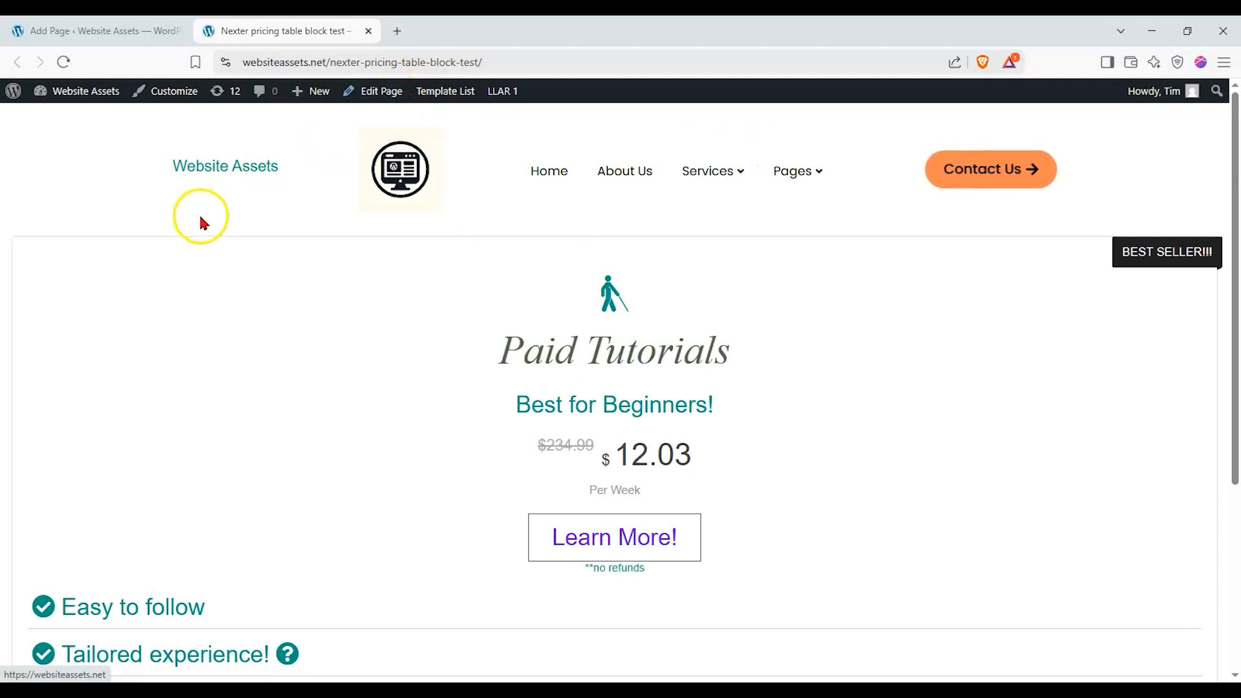
- Examine the published pricing table from ribbon to feature list, including the "**no refunds" text under the button
scroll(235, 245, down, 1)
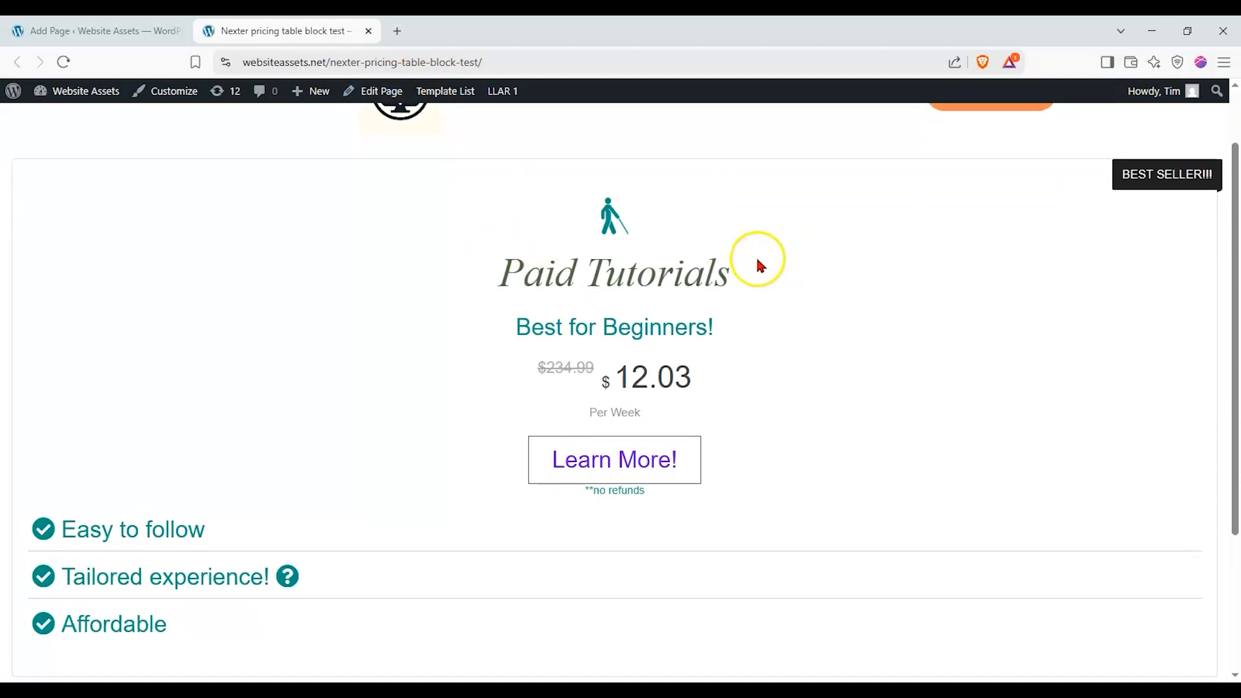
scroll(759, 262, down, 1)
scroll(758, 262, up, 1)
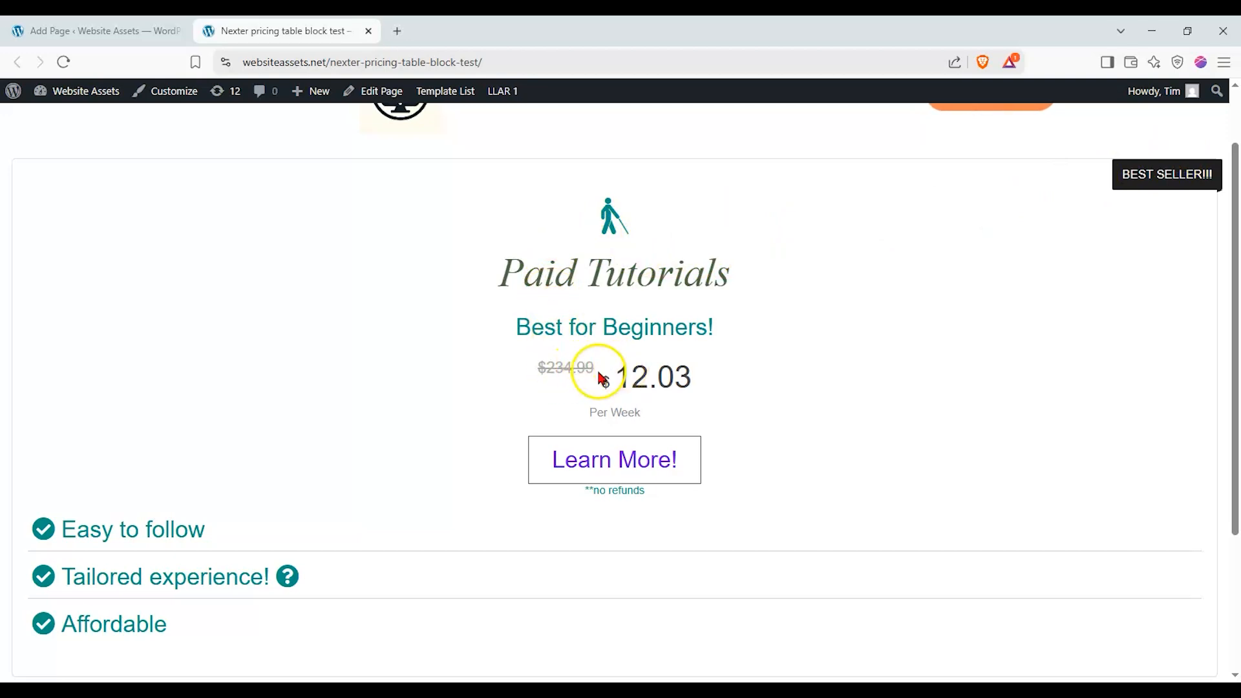
drag(647, 490, 593, 490)
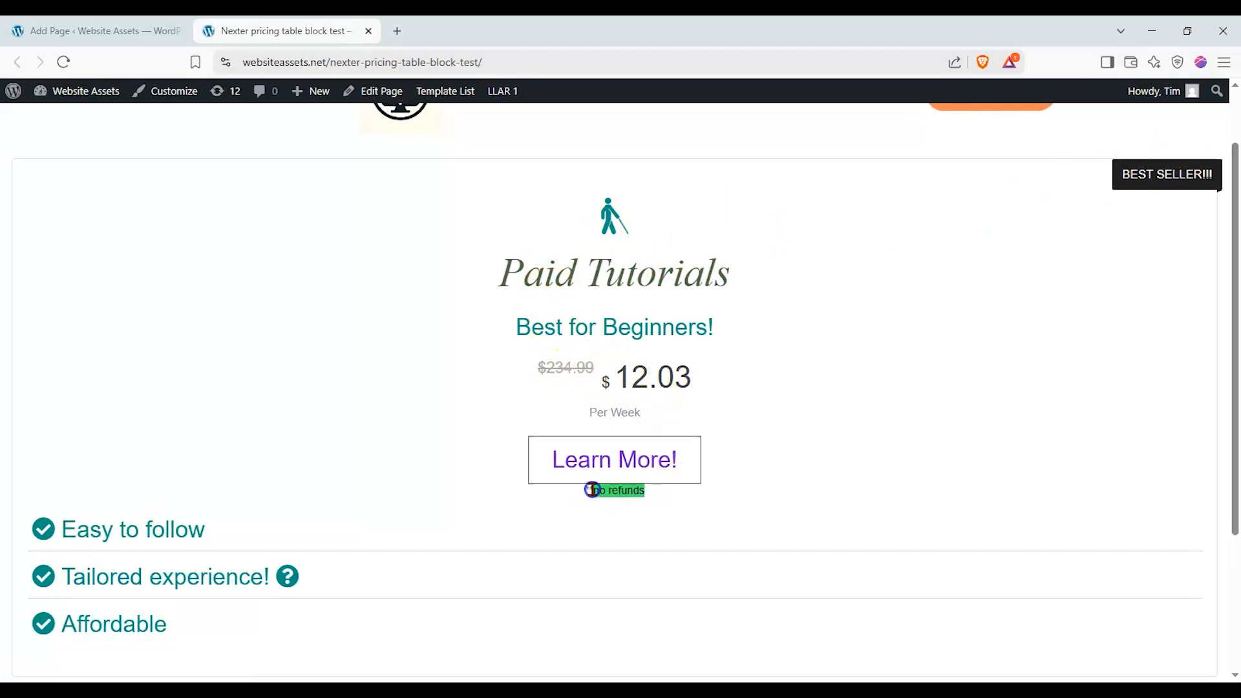
click(114, 425)
scroll(38, 433, down, 1)
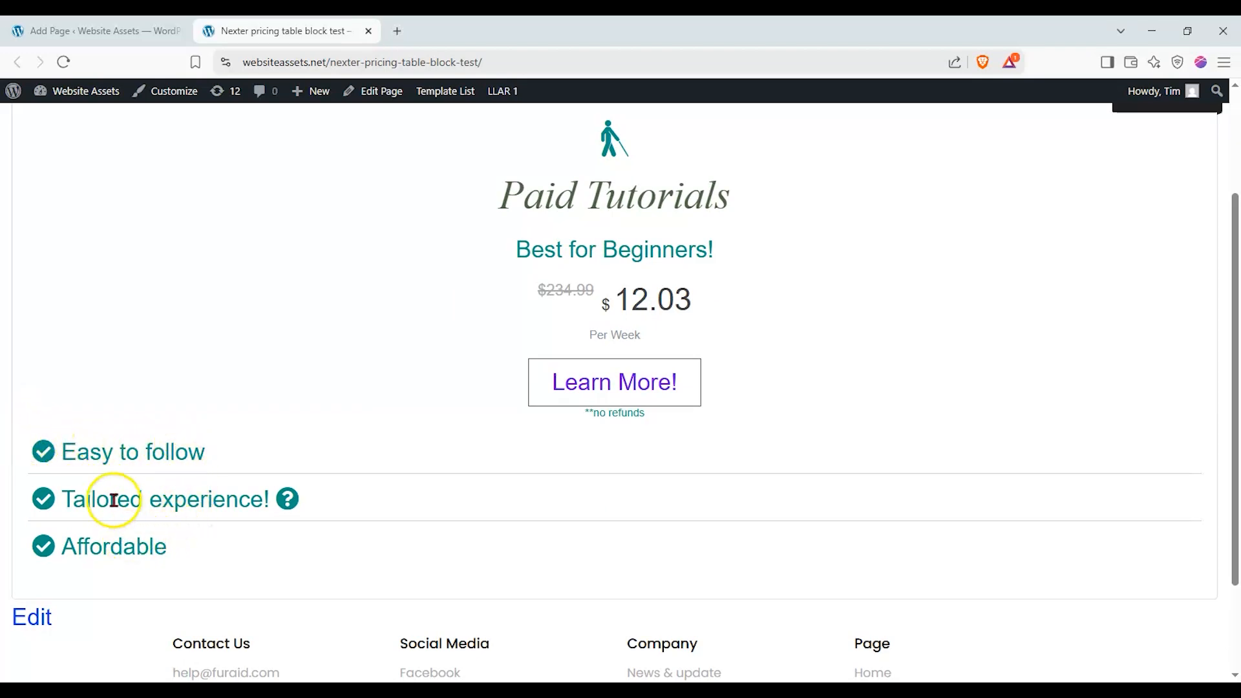
scroll(97, 543, up, 1)
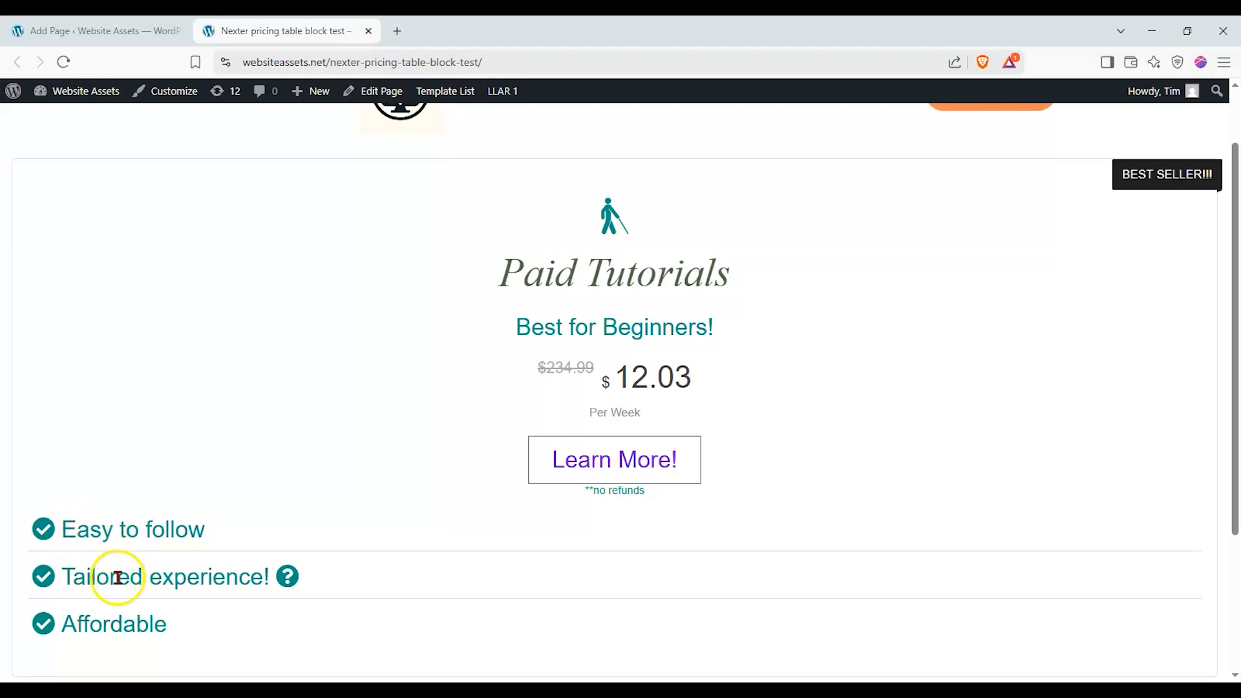